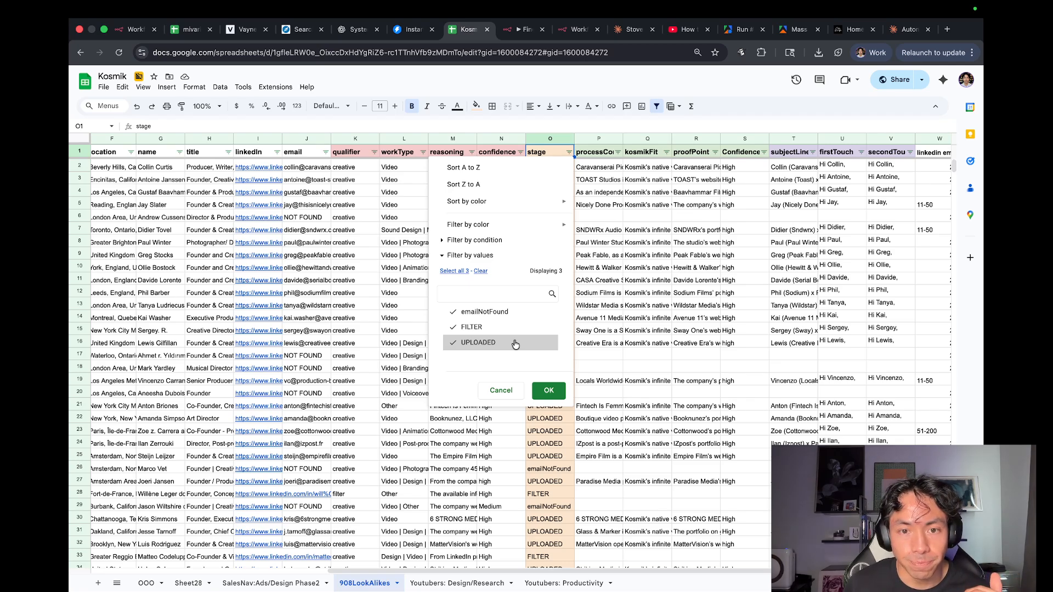
# Filter the stage column to show only rows with the value FILTER.
pyautogui.click(516, 312)
pyautogui.click(549, 390)
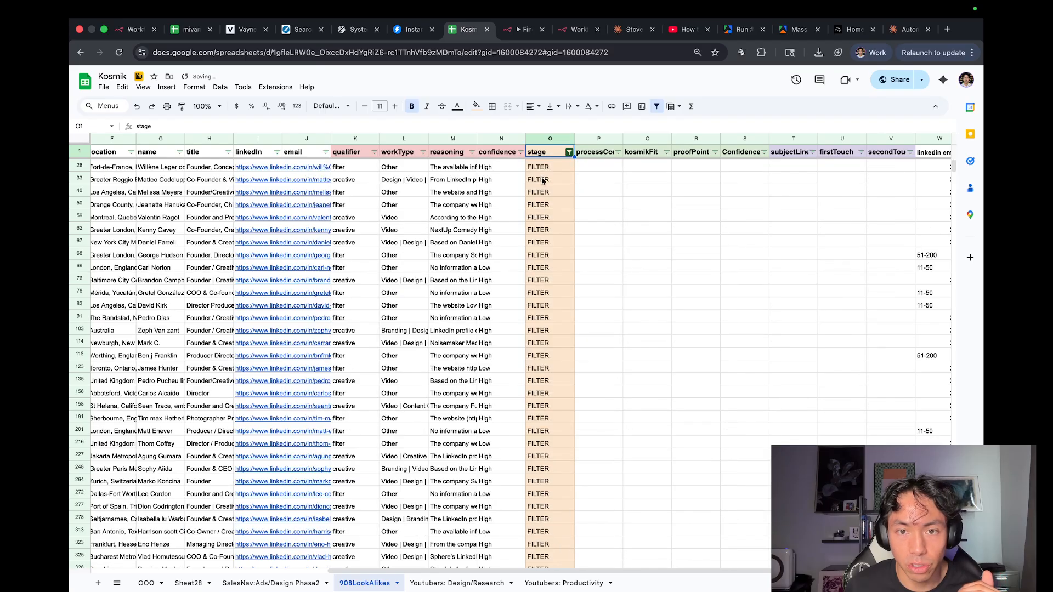
# Examine the qualifier, workType and stage values of the filtered rows, including the full workType text in row 67.
pyautogui.moveTo(526, 573); pyautogui.dragTo(470, 574)
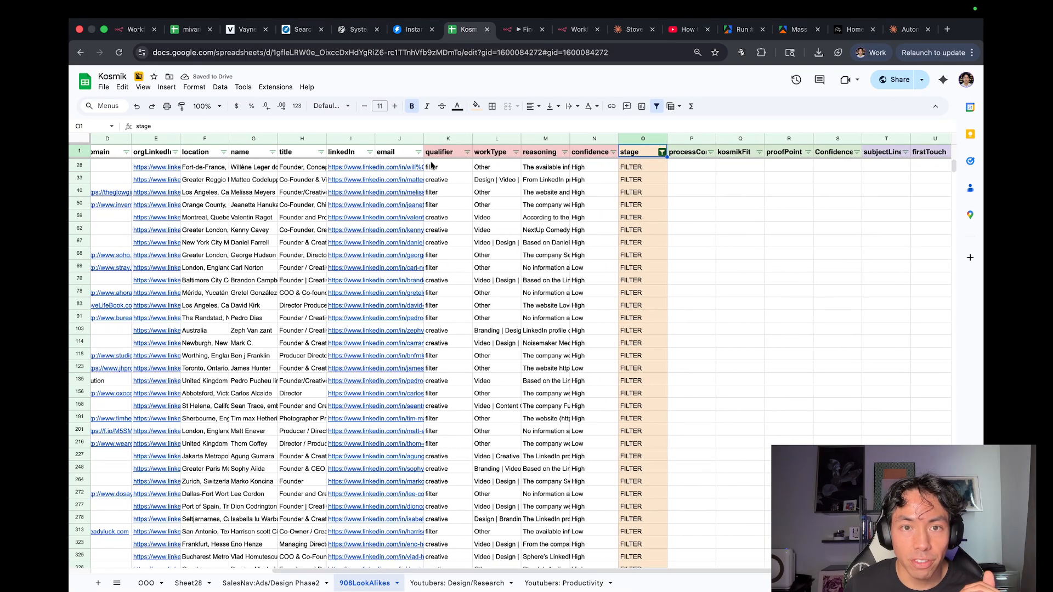
pyautogui.click(444, 137)
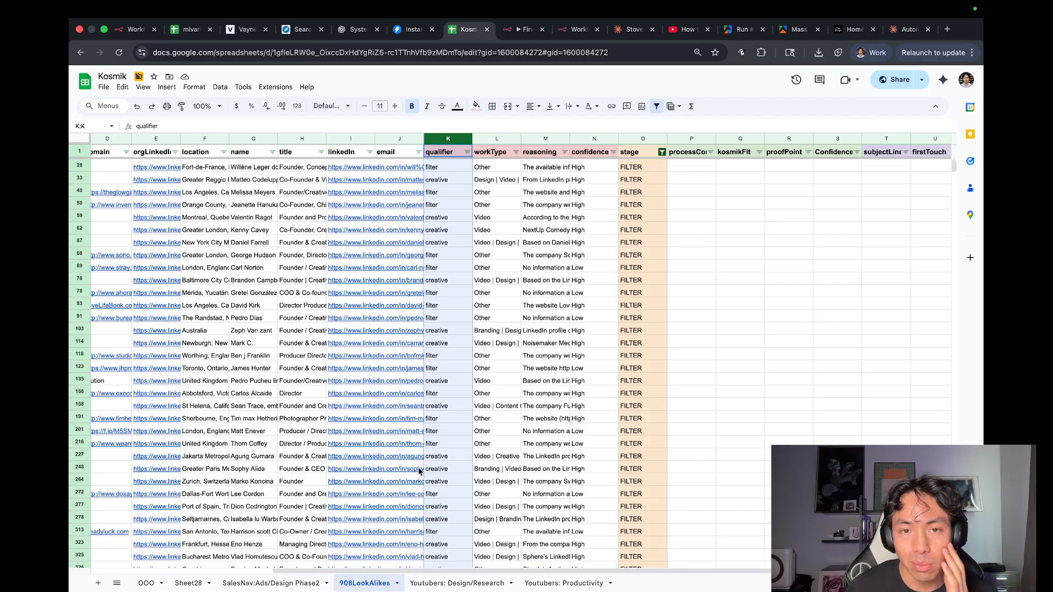
pyautogui.doubleClick(491, 185)
pyautogui.doubleClick(496, 243)
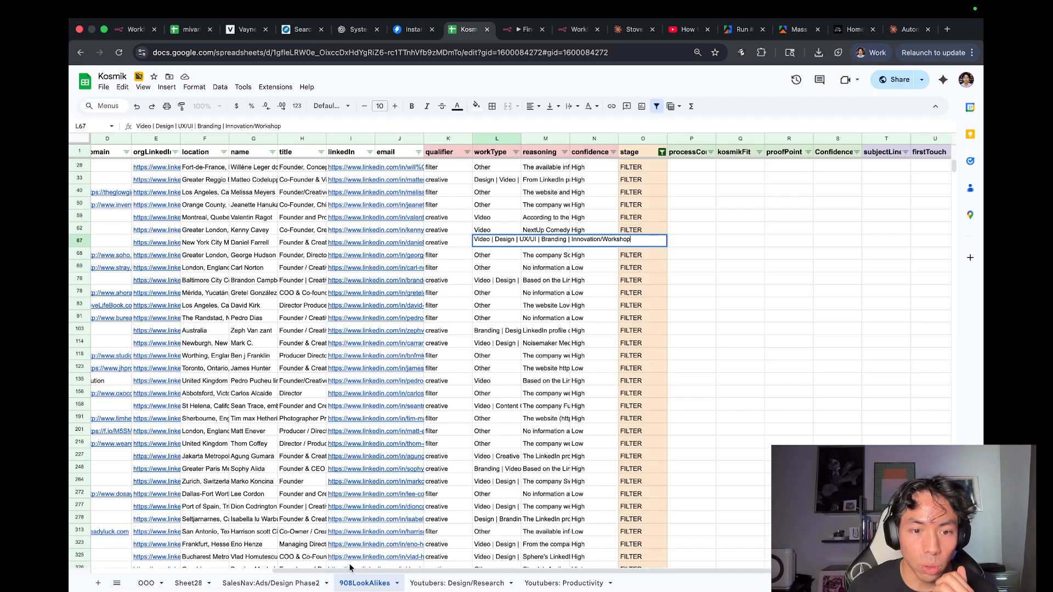
pyautogui.moveTo(352, 567)
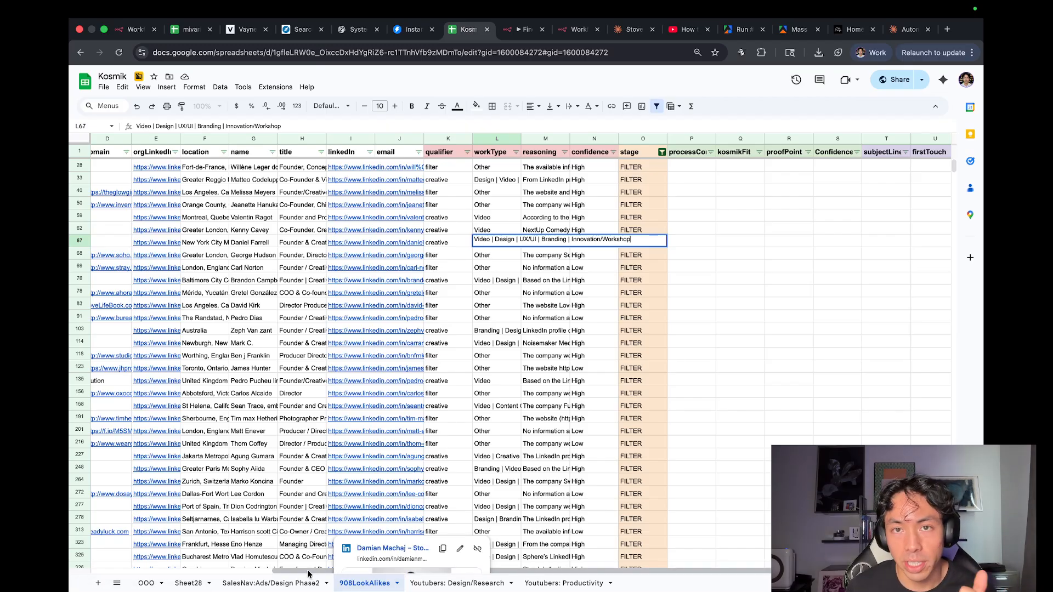
pyautogui.moveTo(308, 573); pyautogui.dragTo(287, 572)
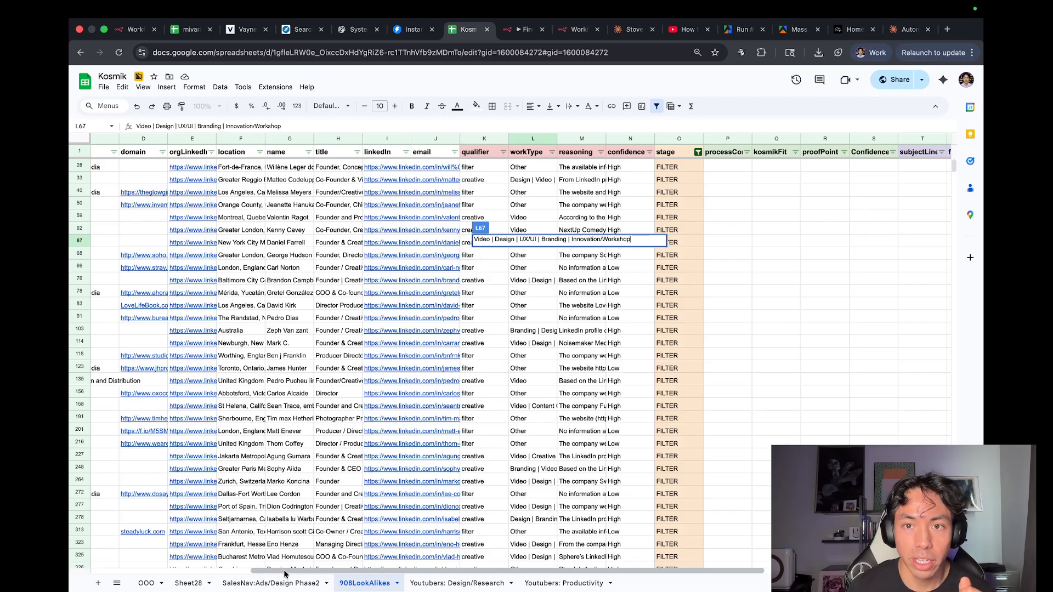
pyautogui.click(675, 184)
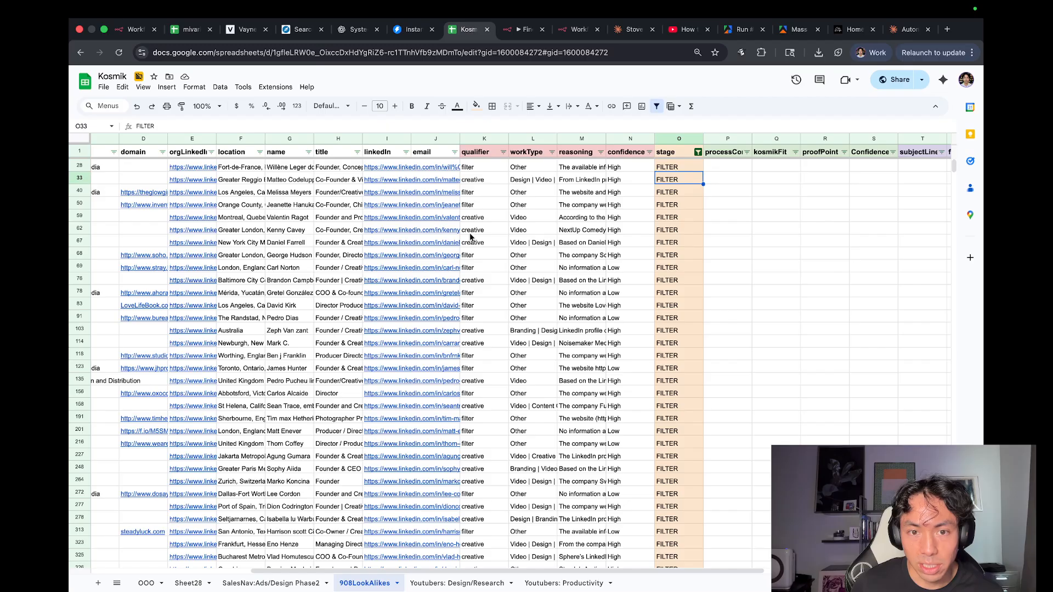
pyautogui.doubleClick(488, 332)
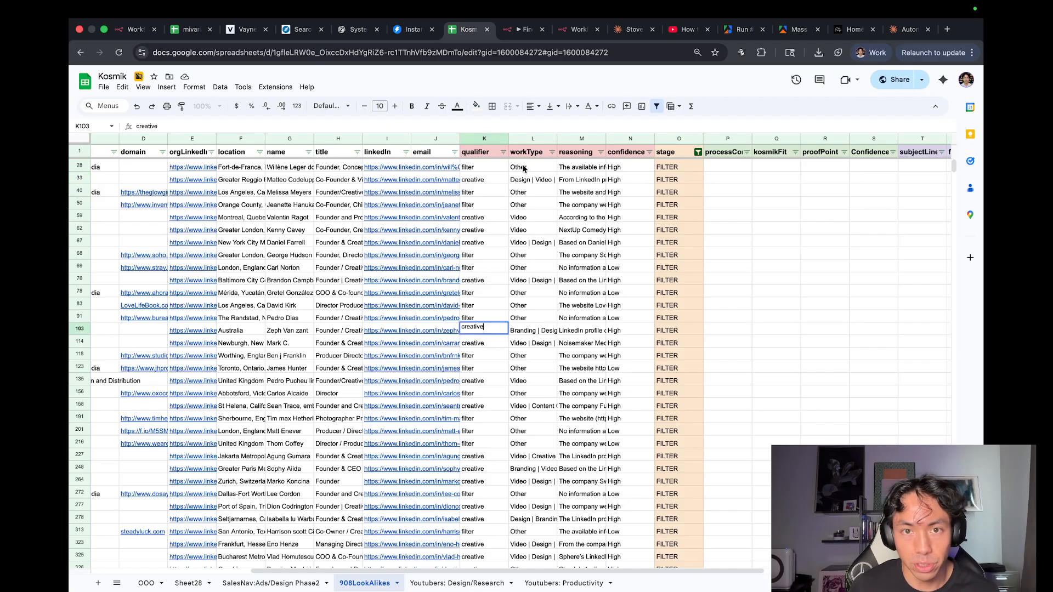
# Filter the qualifier column to show only creative, excluding blanks and filter.
pyautogui.click(503, 152)
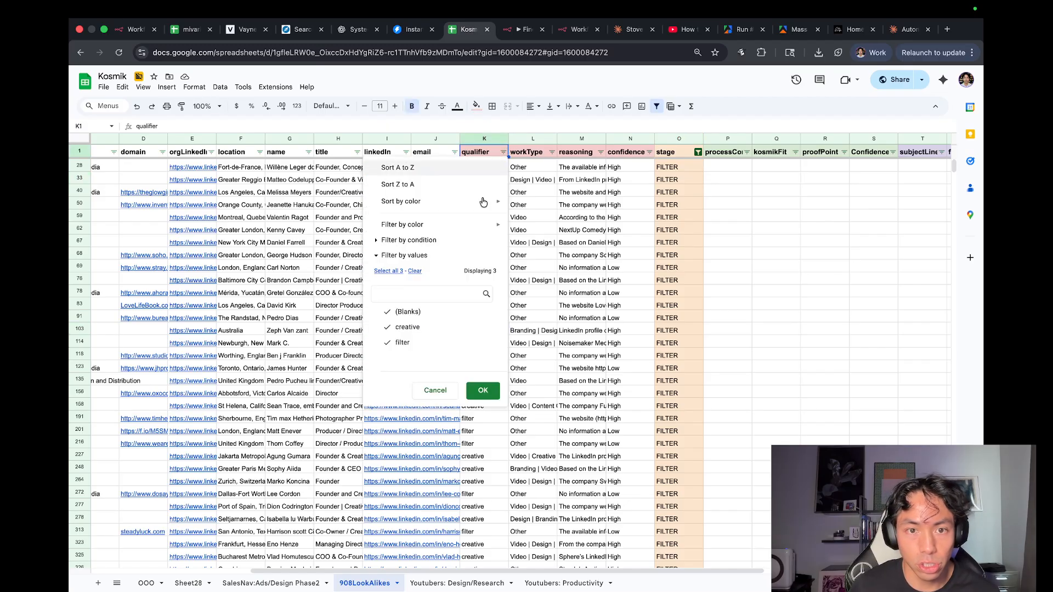
pyautogui.click(446, 342)
pyautogui.click(445, 313)
pyautogui.click(482, 391)
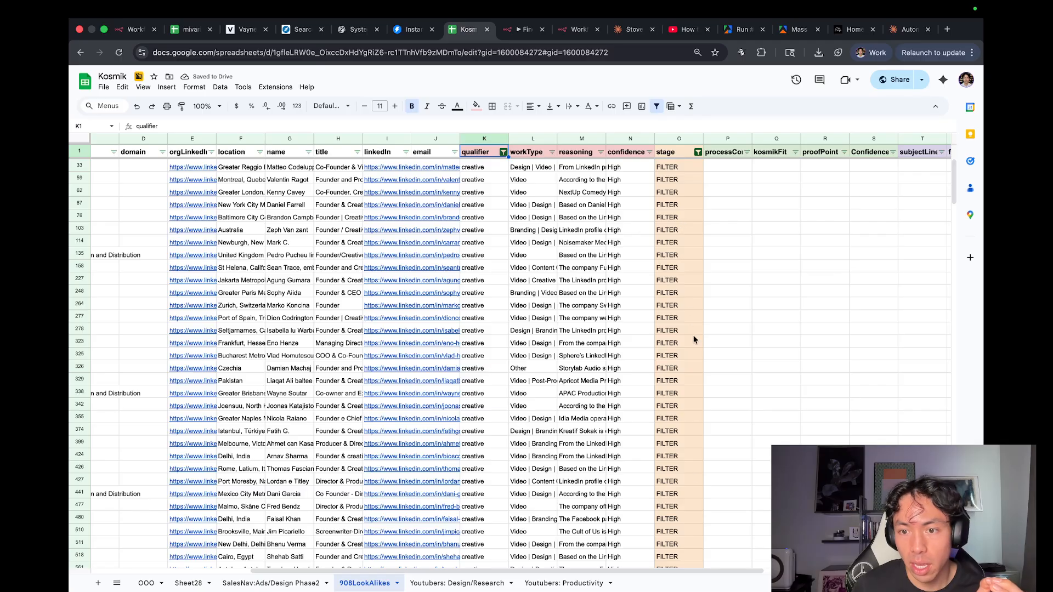
# Look through the filtered creative leads, including their company name, industry and domain columns.
pyautogui.scroll(-20, 594, 422)
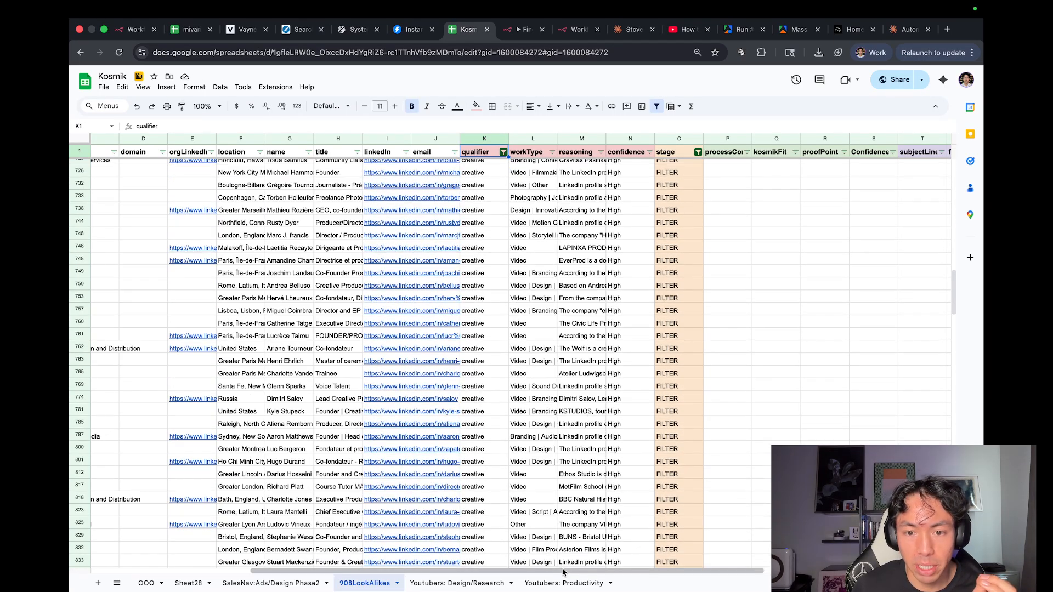
pyautogui.moveTo(562, 570); pyautogui.dragTo(403, 571)
pyautogui.scroll(20, 404, 314)
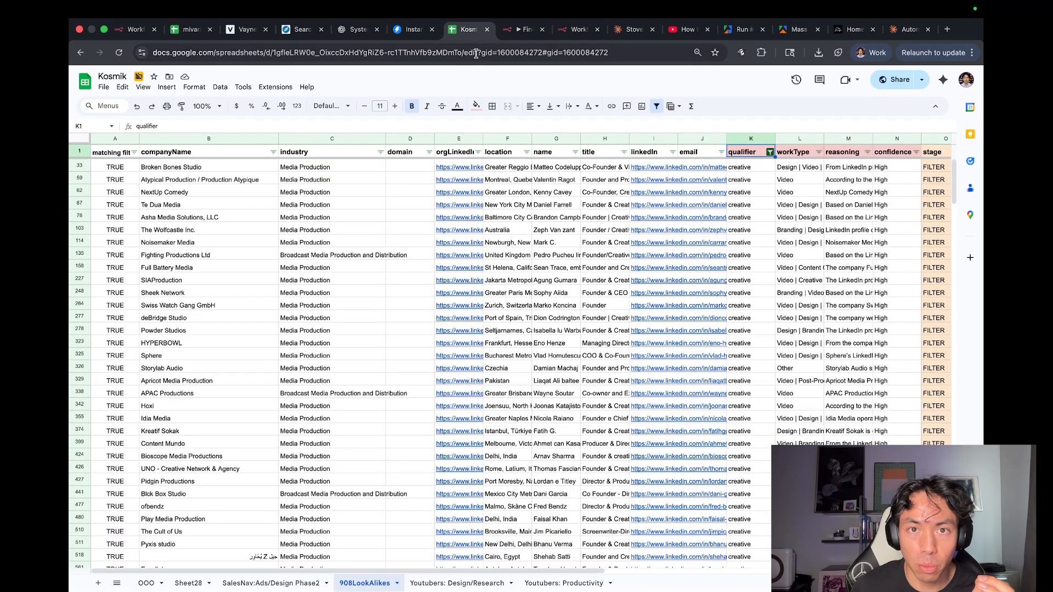
# Switch to the FindDomain workflow in n8n and inspect the settings of its Get row(s) in sheet and HTTP Request nodes.
pyautogui.click(510, 37)
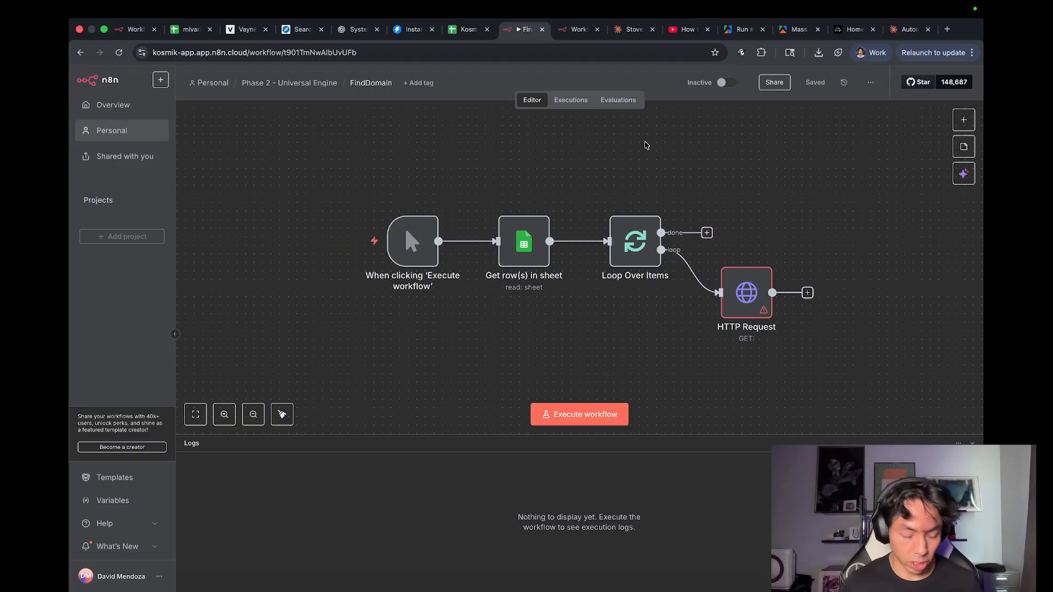
pyautogui.moveTo(630, 146); pyautogui.dragTo(526, 158)
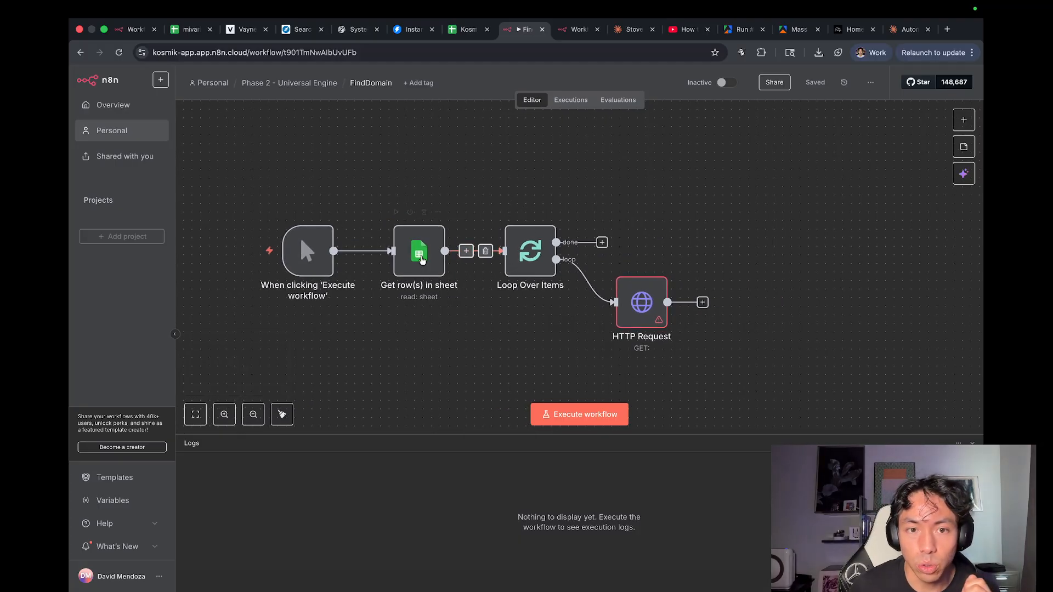
pyautogui.doubleClick(421, 260)
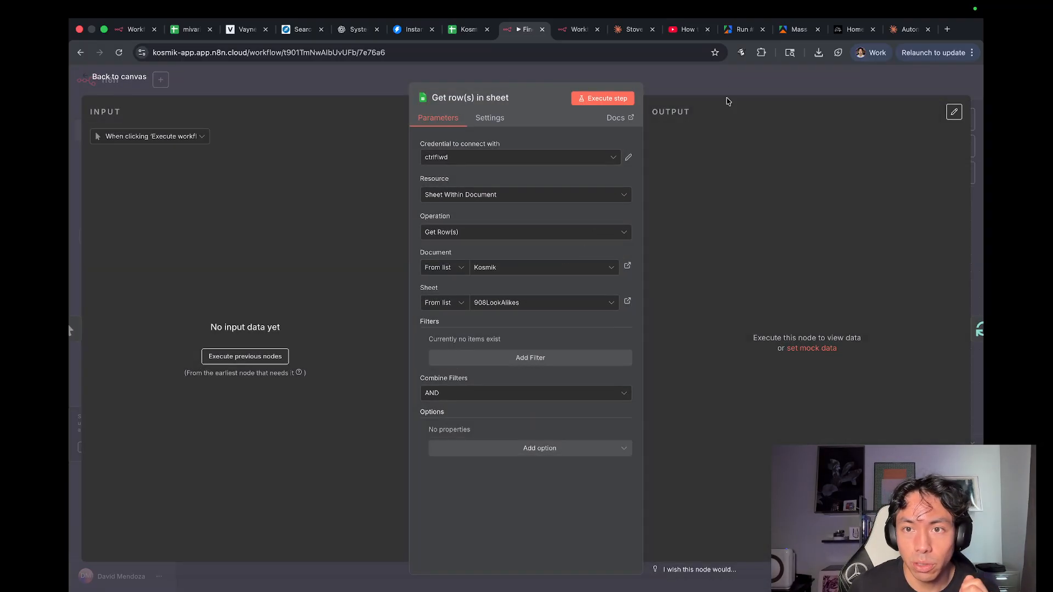
pyautogui.press('Escape')
pyautogui.doubleClick(636, 305)
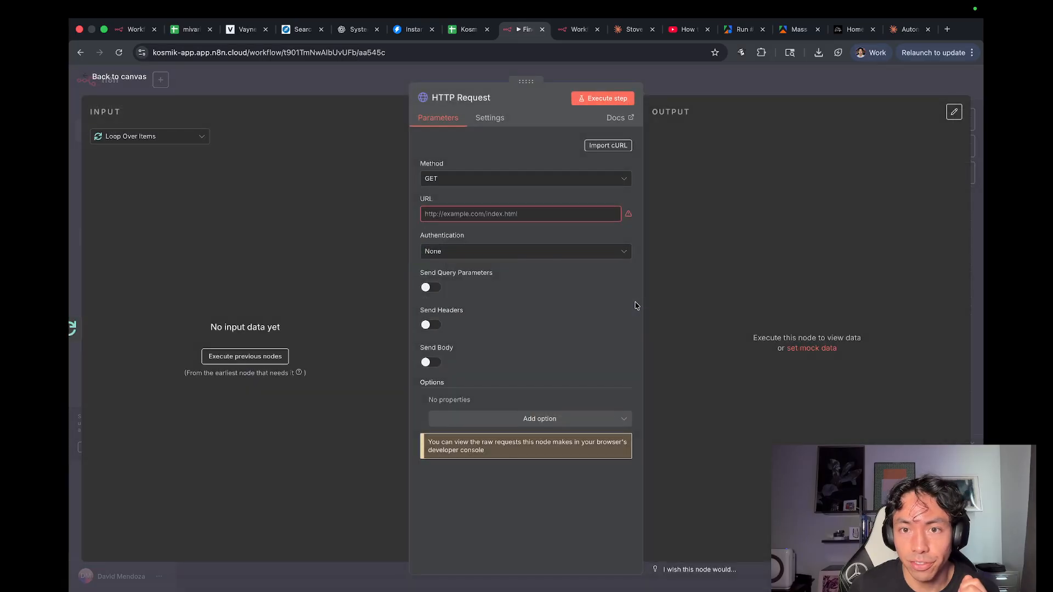
pyautogui.click(670, 91)
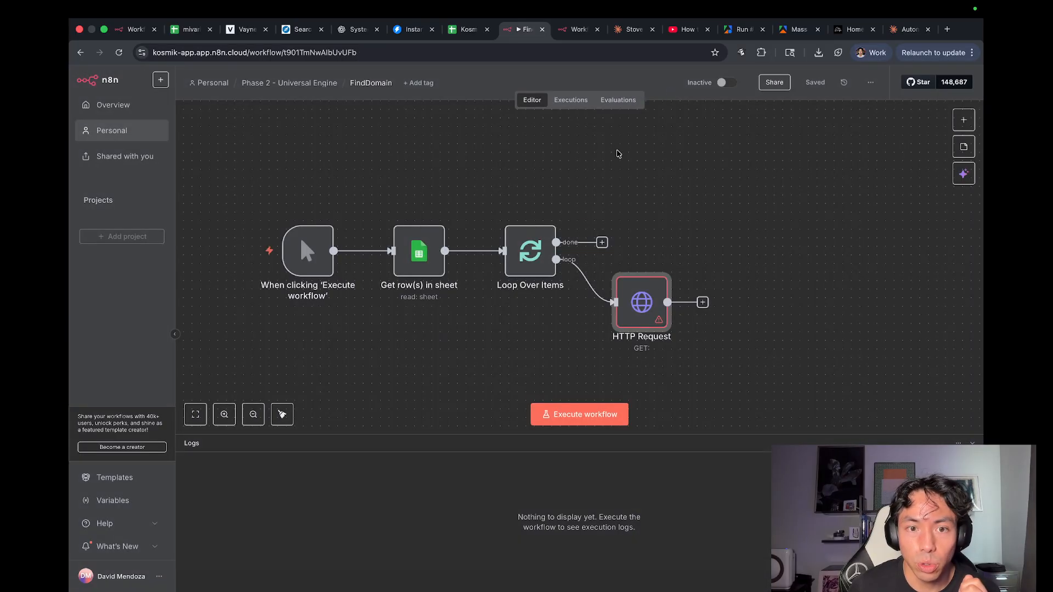
pyautogui.doubleClick(404, 258)
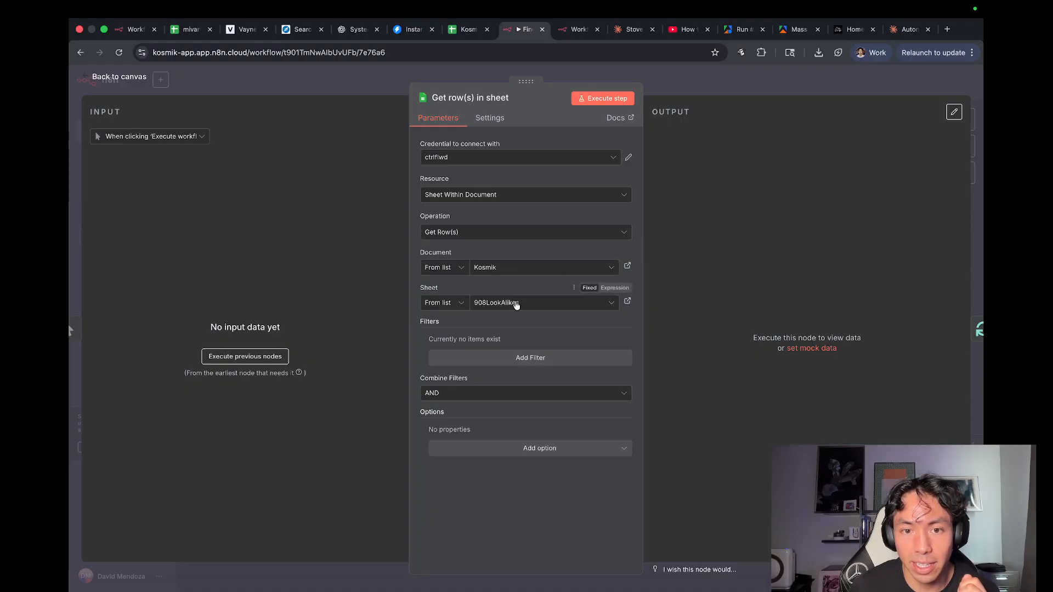
pyautogui.click(662, 90)
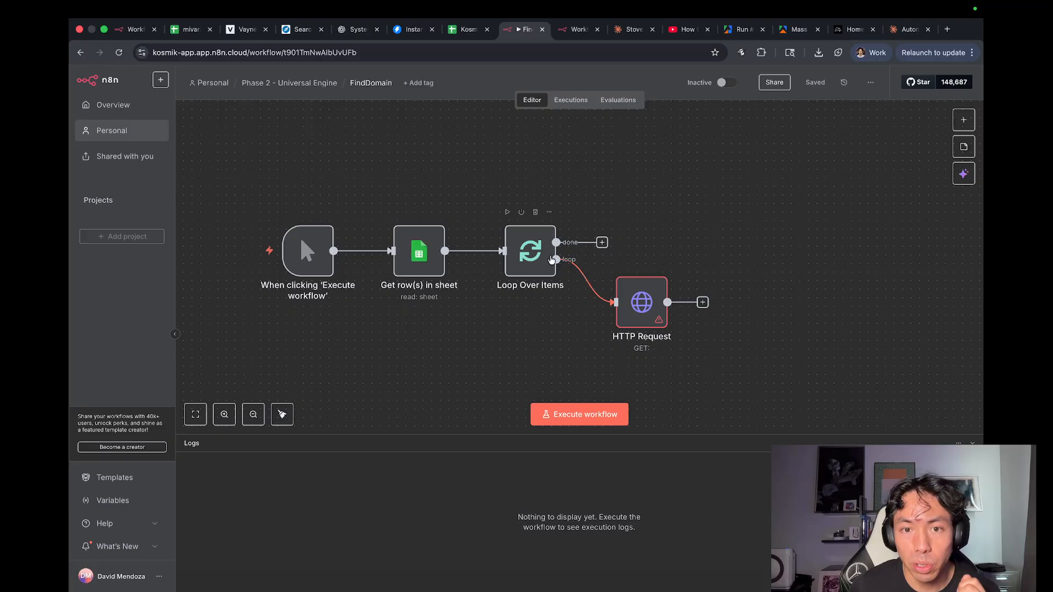
pyautogui.click(540, 252)
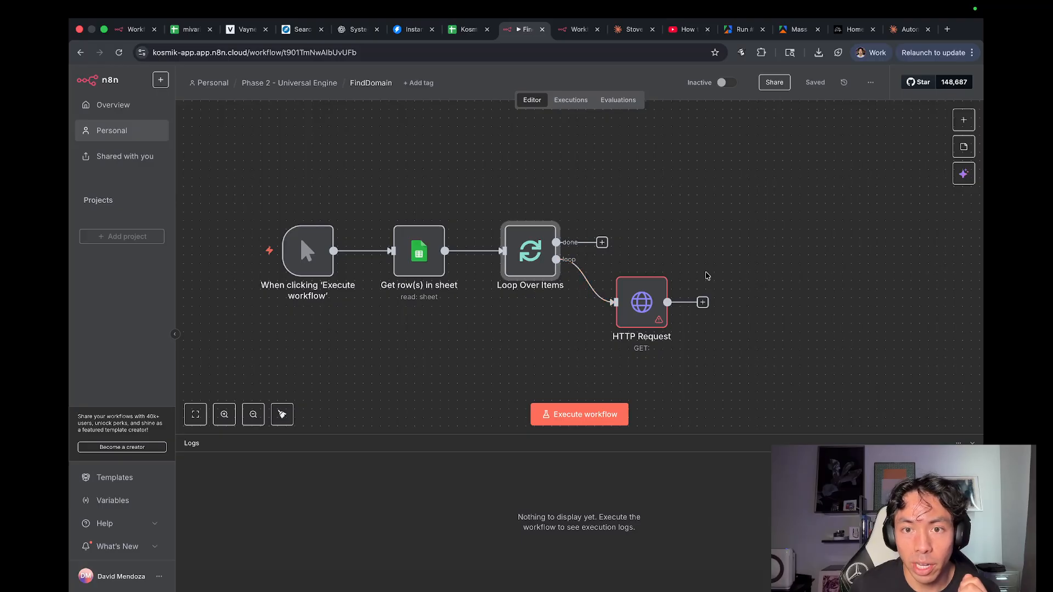
# Move the HTTP Request node slightly up, closer in line with Loop Over Items, and save the workflow.
pyautogui.moveTo(650, 316); pyautogui.dragTo(650, 290)
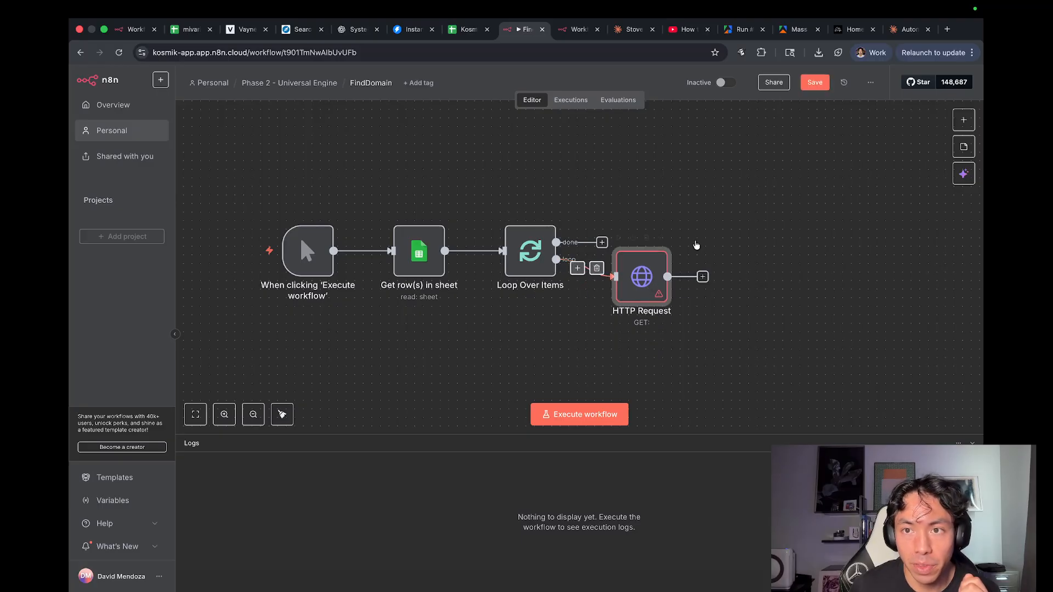
pyautogui.click(812, 87)
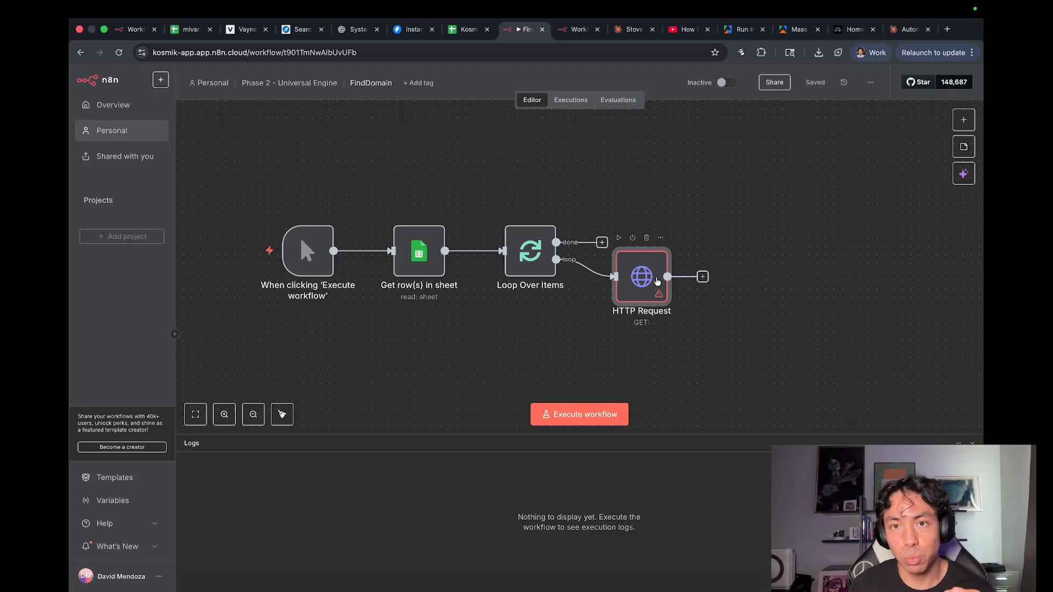
# Switch to the Linkup dashboard and look over its home page in a second tab.
pyautogui.click(853, 29)
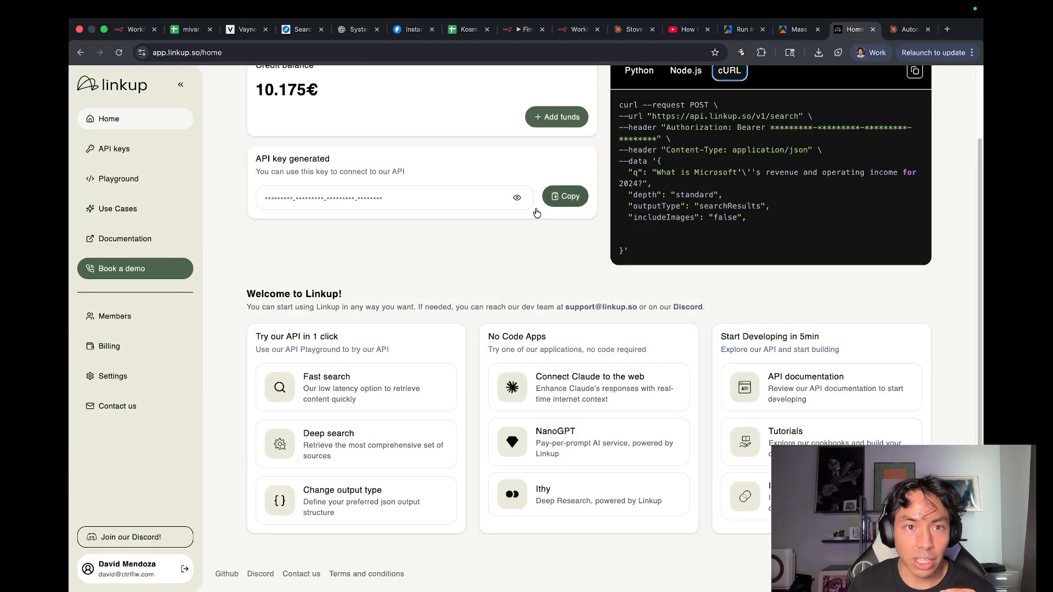
pyautogui.rightClick(128, 82)
pyautogui.click(151, 86)
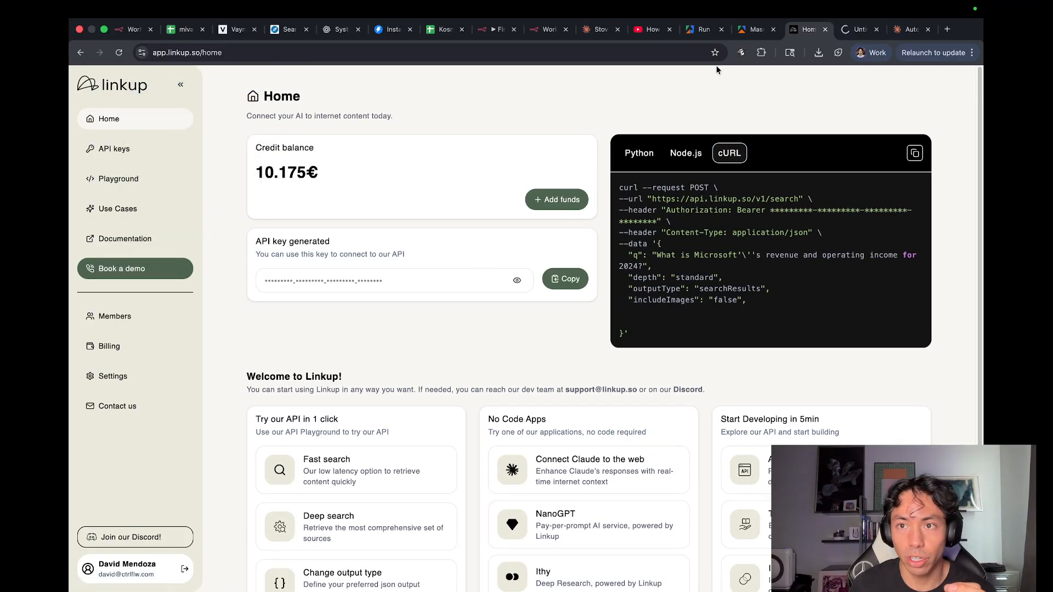
pyautogui.click(848, 33)
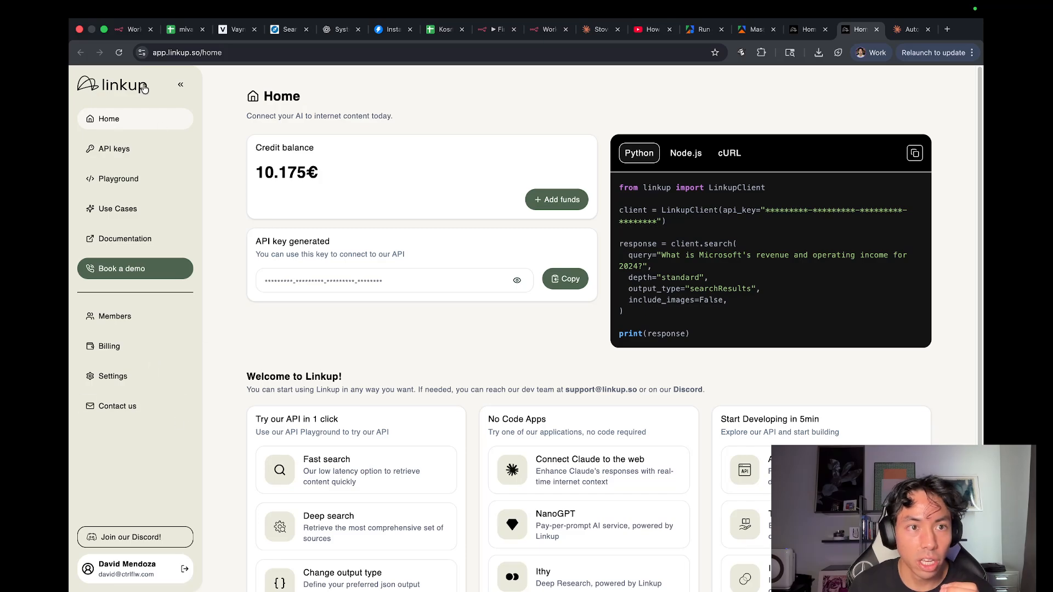
pyautogui.click(179, 84)
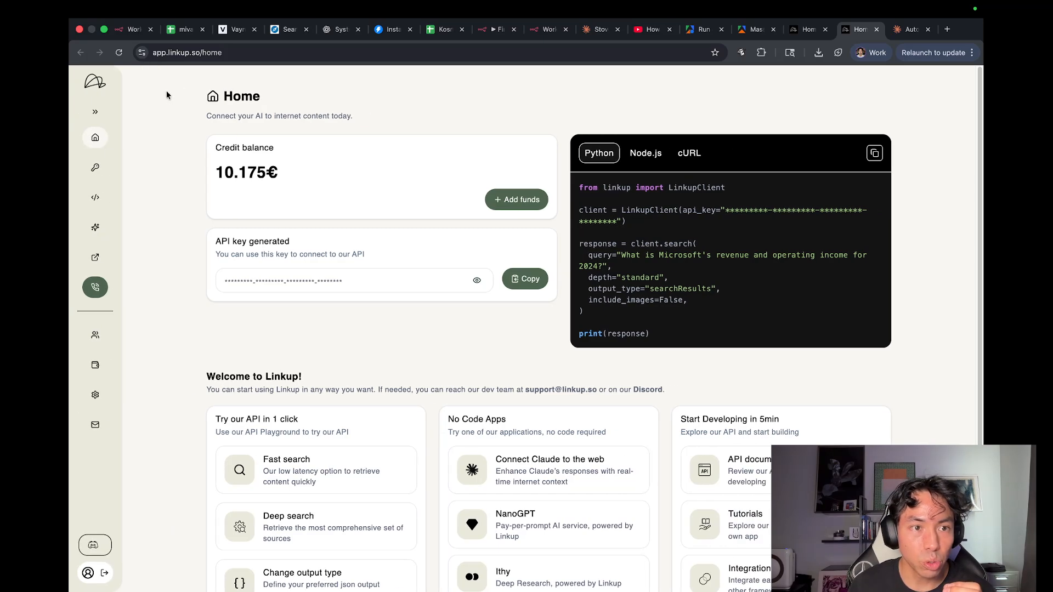
pyautogui.click(95, 110)
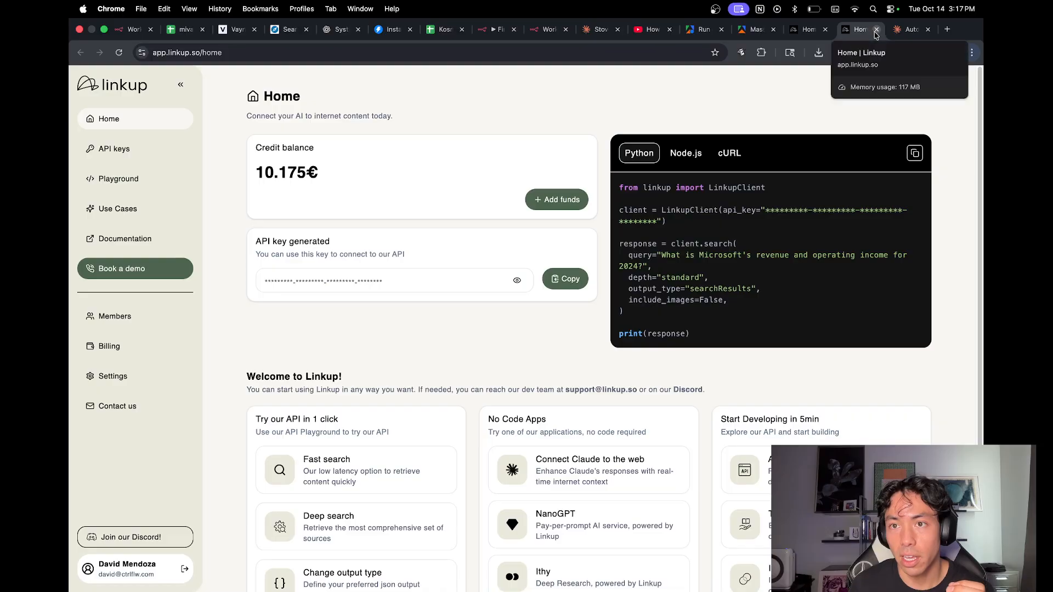
# Copy the cURL version of Linkup's sample search request.
pyautogui.click(729, 152)
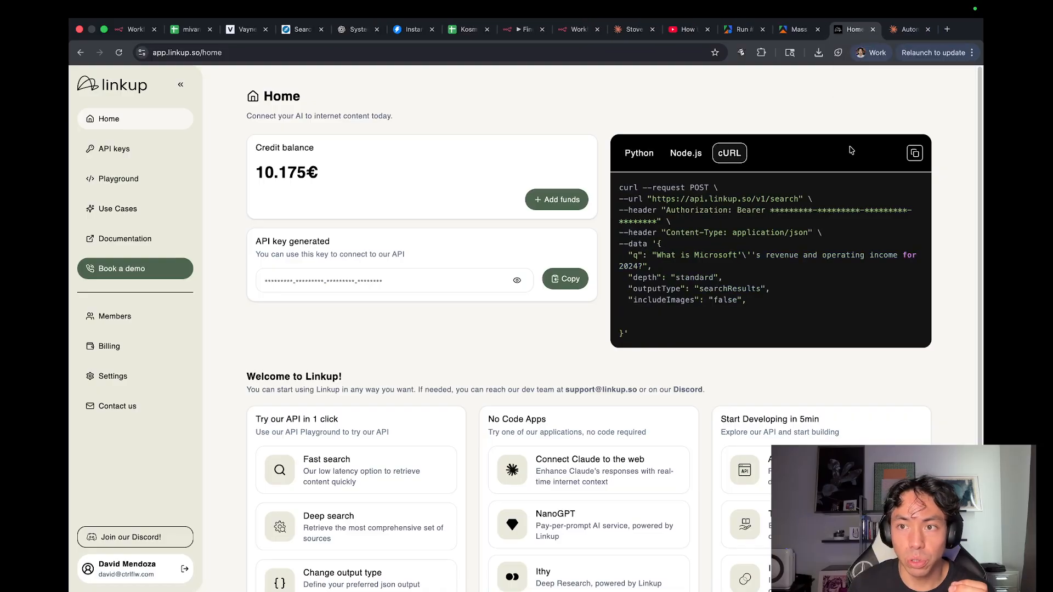
pyautogui.click(914, 156)
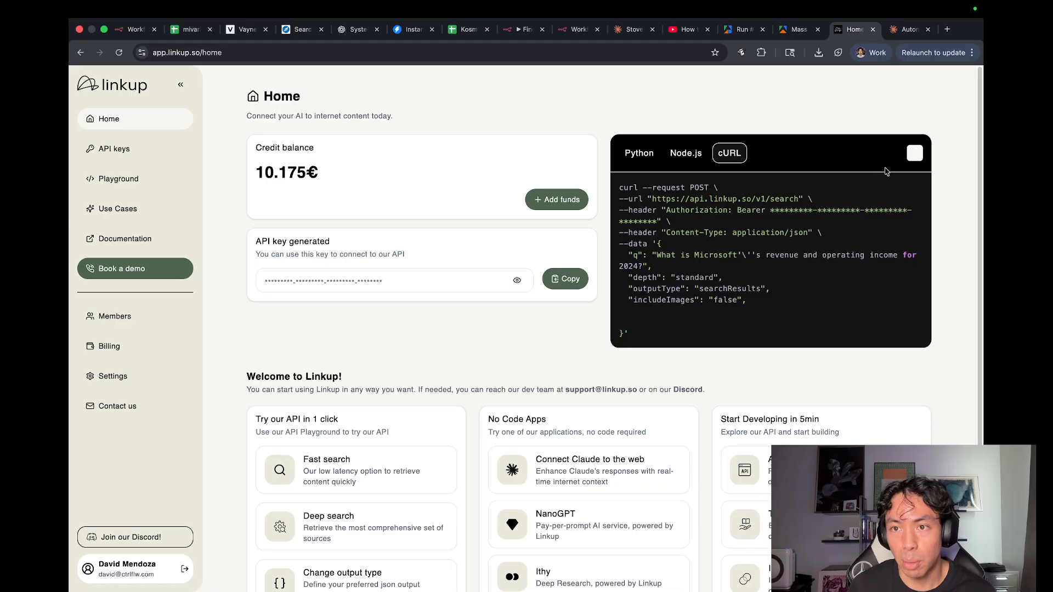
# Return to the FindDomain workflow and import the copied Linkup cURL command, with its API key, into the HTTP Request node.
pyautogui.click(581, 31)
pyautogui.click(524, 30)
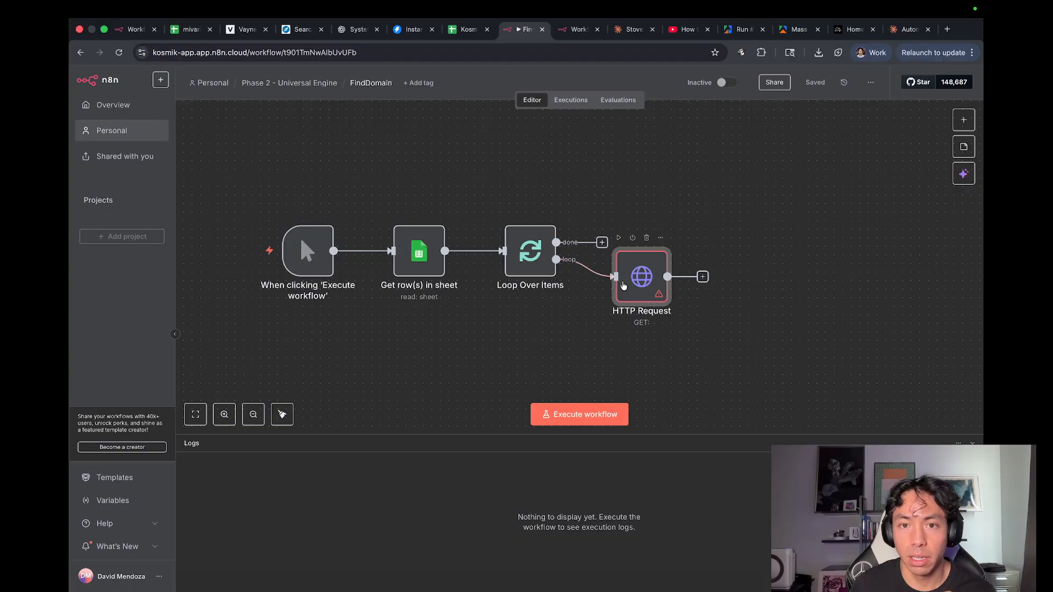
pyautogui.doubleClick(637, 280)
pyautogui.click(607, 145)
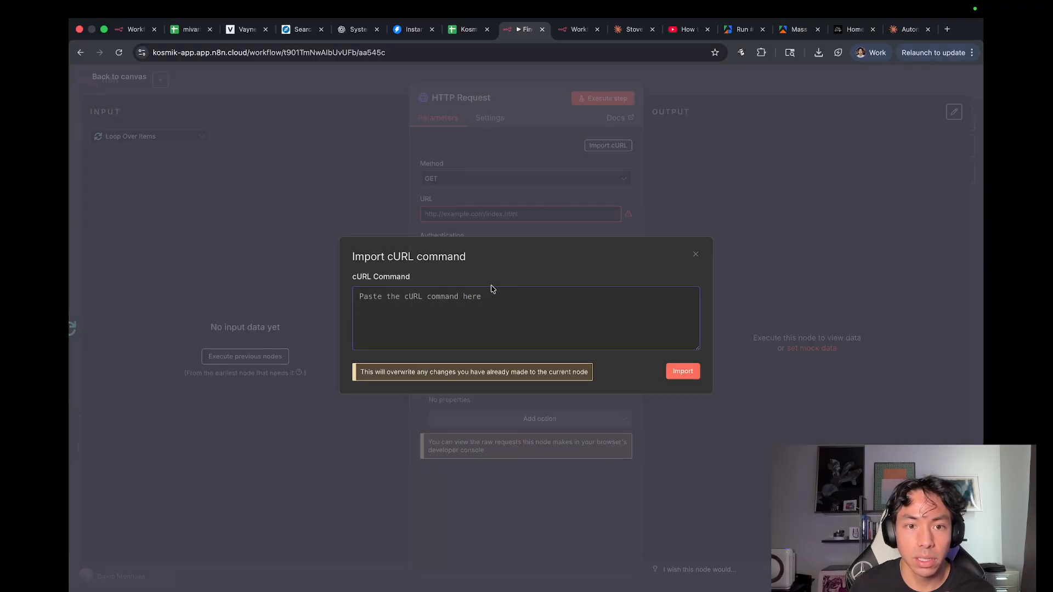
pyautogui.press('super+v')
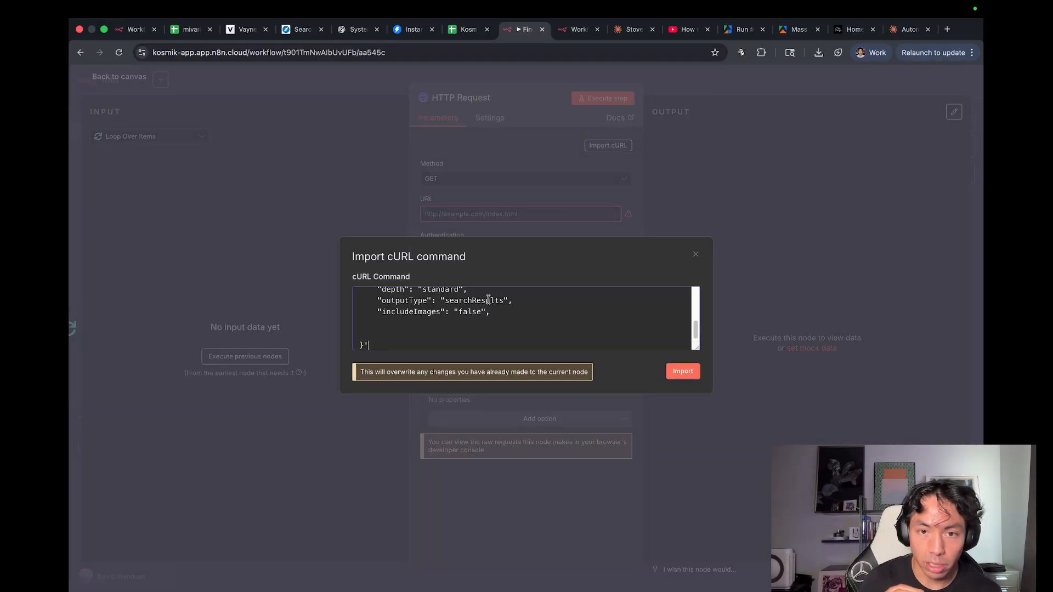
pyautogui.click(680, 372)
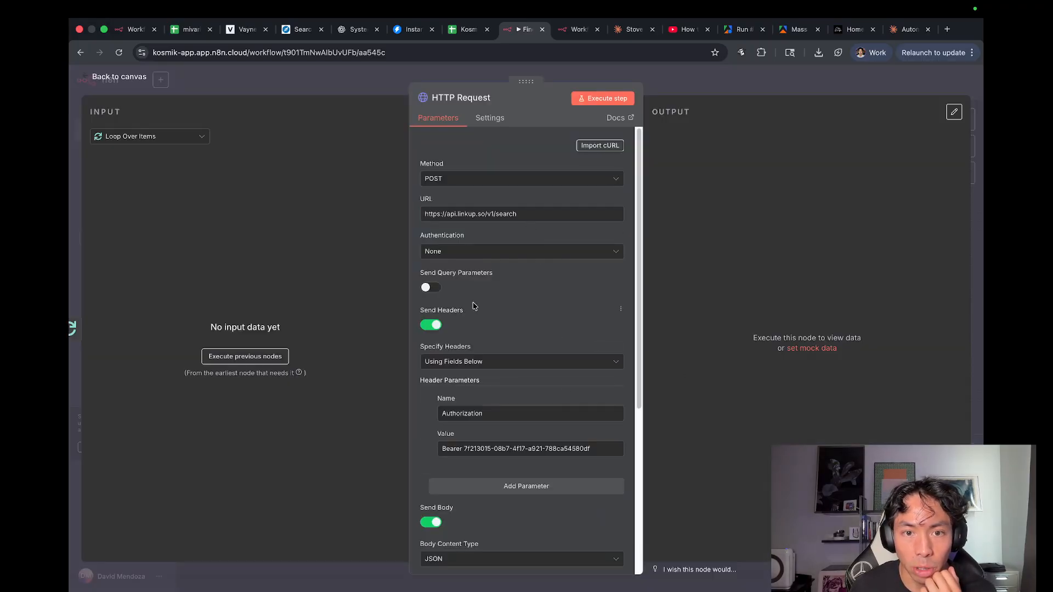
# Review the imported header and body parameters of the HTTP Request node.
pyautogui.scroll(-5, 494, 313)
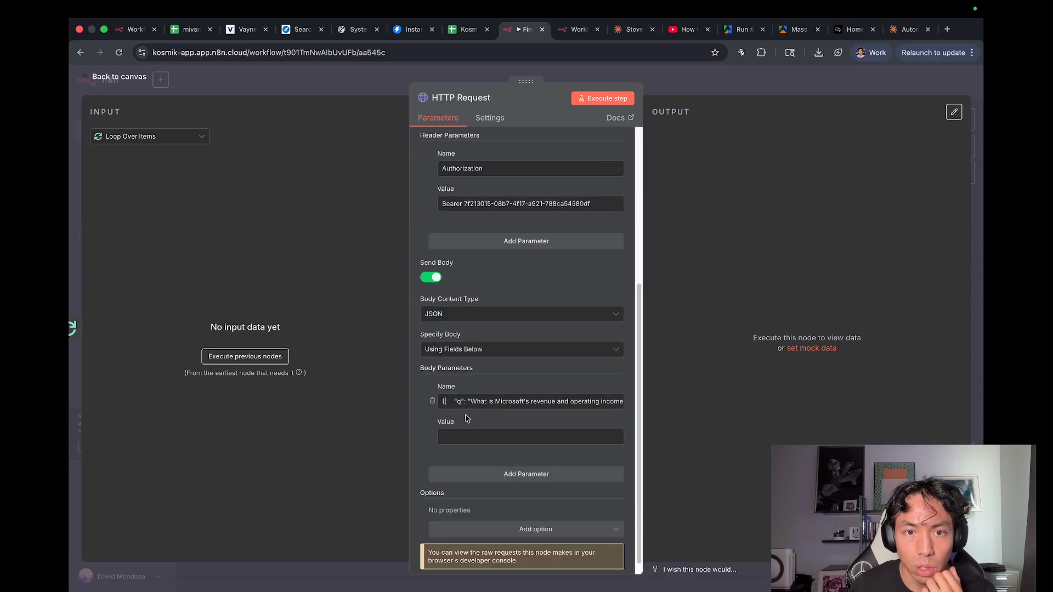
pyautogui.scroll(1, 466, 418)
pyautogui.scroll(-1, 466, 420)
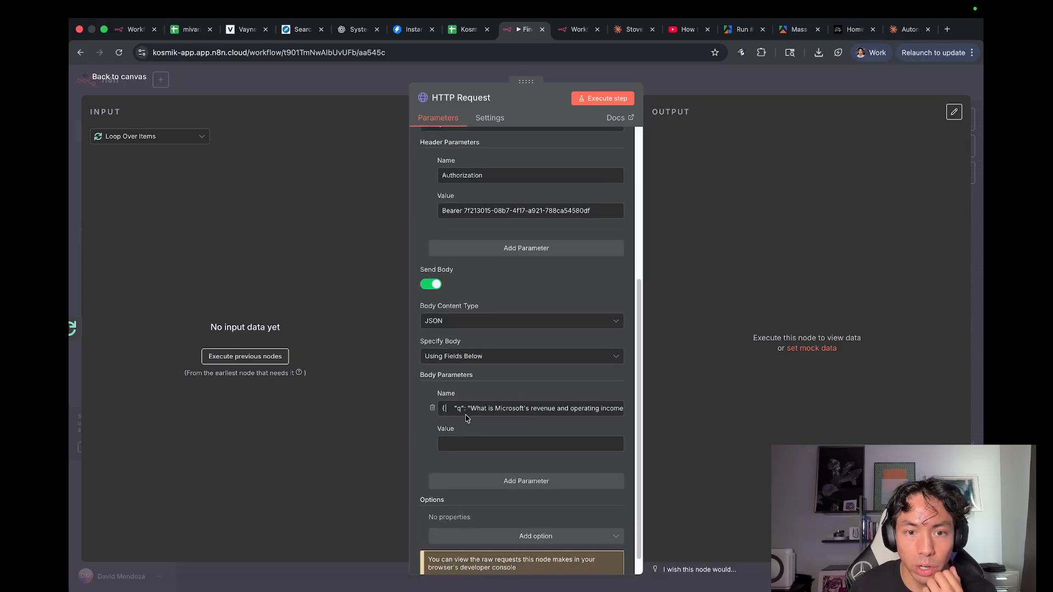
# Check the HTTP Request node's imported URL, authorization header and JSON body parameters, then return to the canvas.
pyautogui.click(467, 411)
pyautogui.scroll(1, 494, 337)
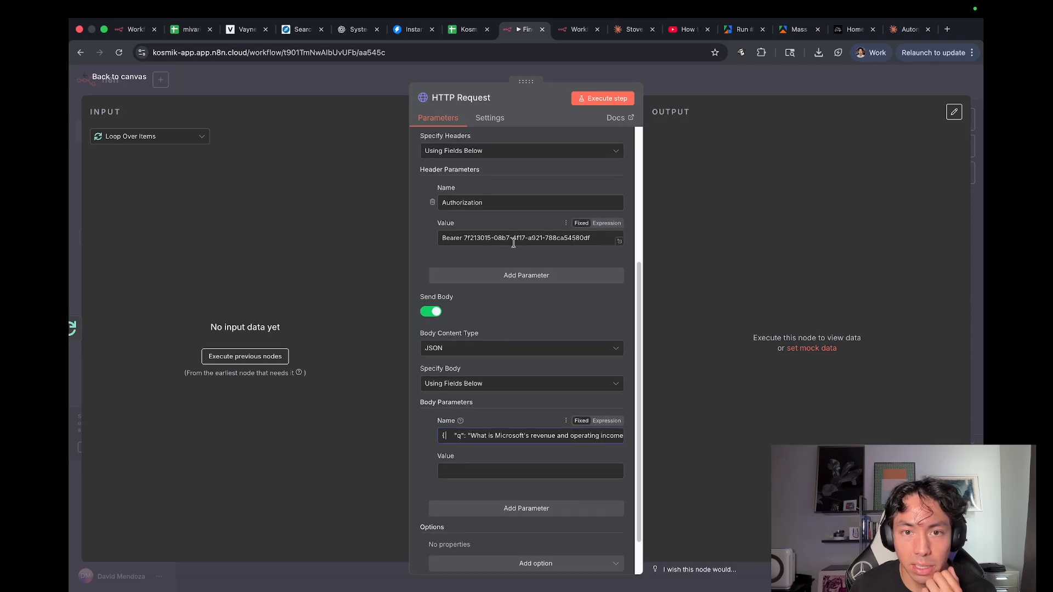
pyautogui.scroll(1, 521, 266)
pyautogui.scroll(3, 520, 266)
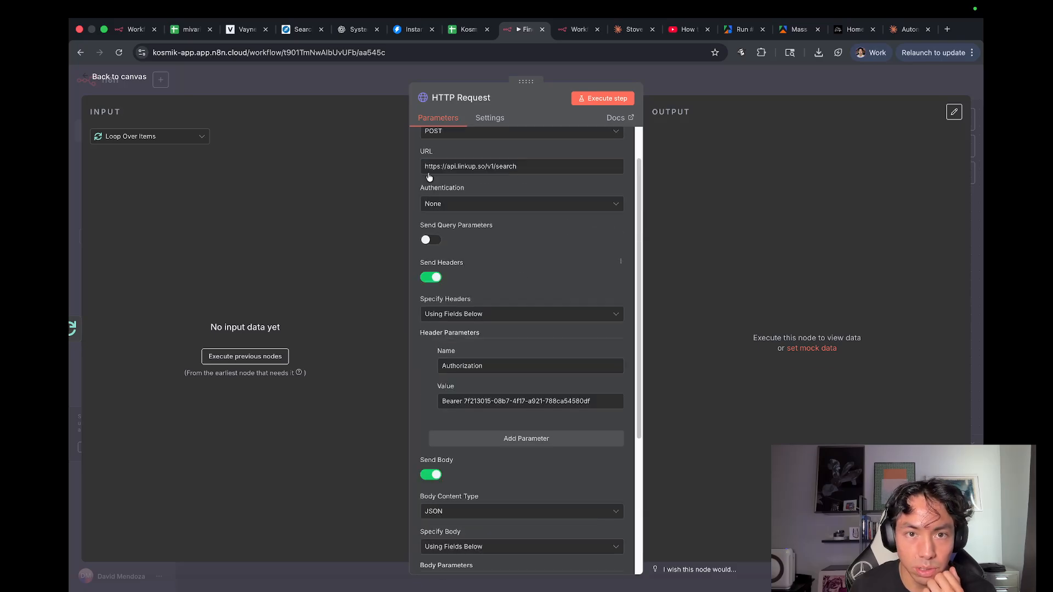
pyautogui.click(335, 91)
pyautogui.doubleClick(630, 280)
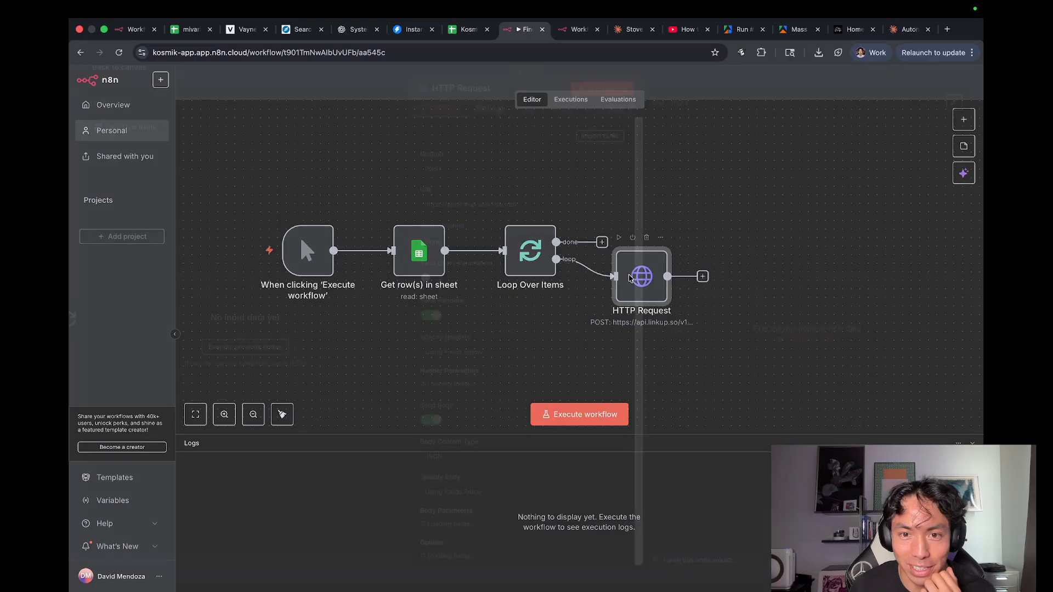
pyautogui.scroll(-1, 526, 328)
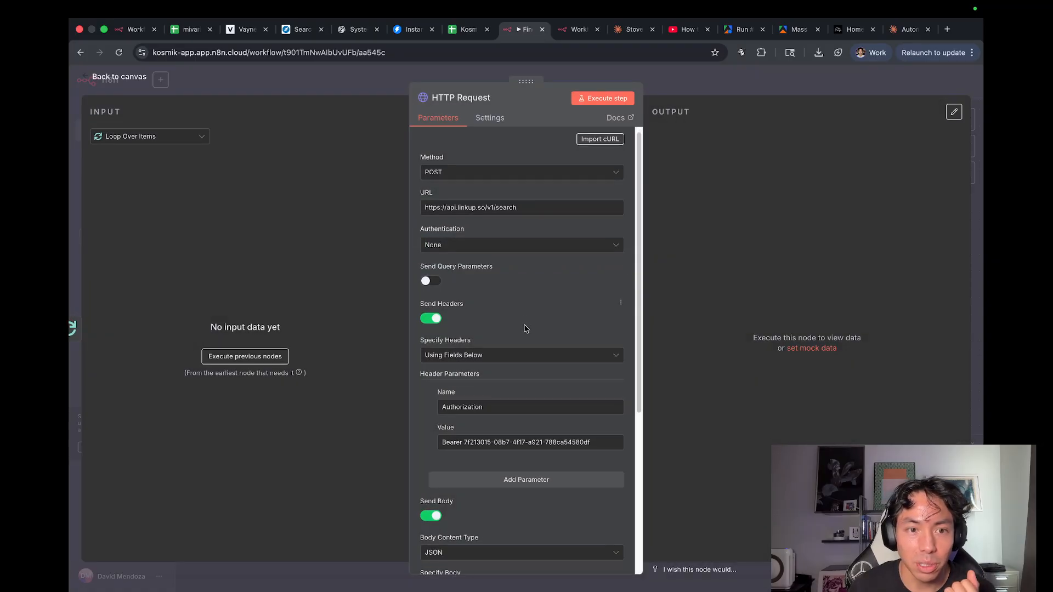
pyautogui.click(393, 85)
# Execute the Loop Over Items node together with its preceding nodes, and return to the canvas.
pyautogui.doubleClick(536, 252)
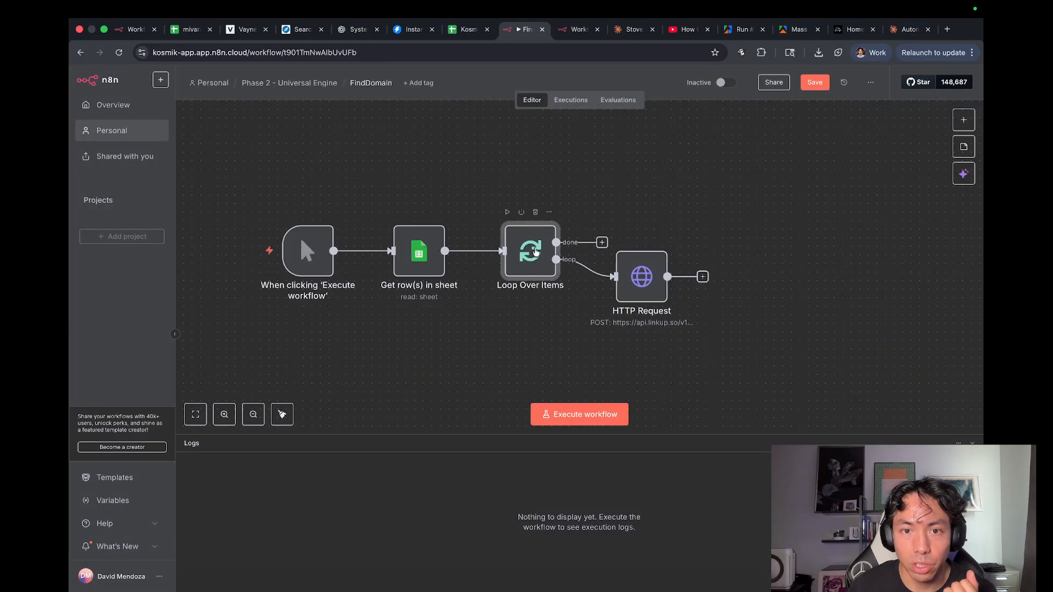
pyautogui.click(603, 98)
pyautogui.click(684, 94)
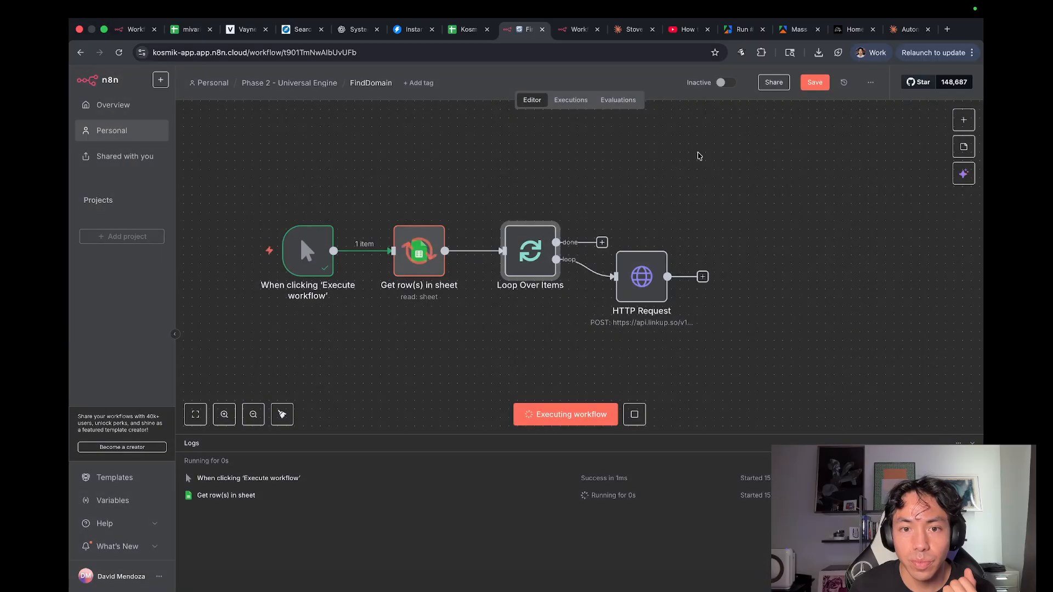
# Disconnect Get row(s) in sheet from Loop Over Items and spread the nodes apart to make room between the two.
pyautogui.moveTo(644, 279); pyautogui.dragTo(704, 279)
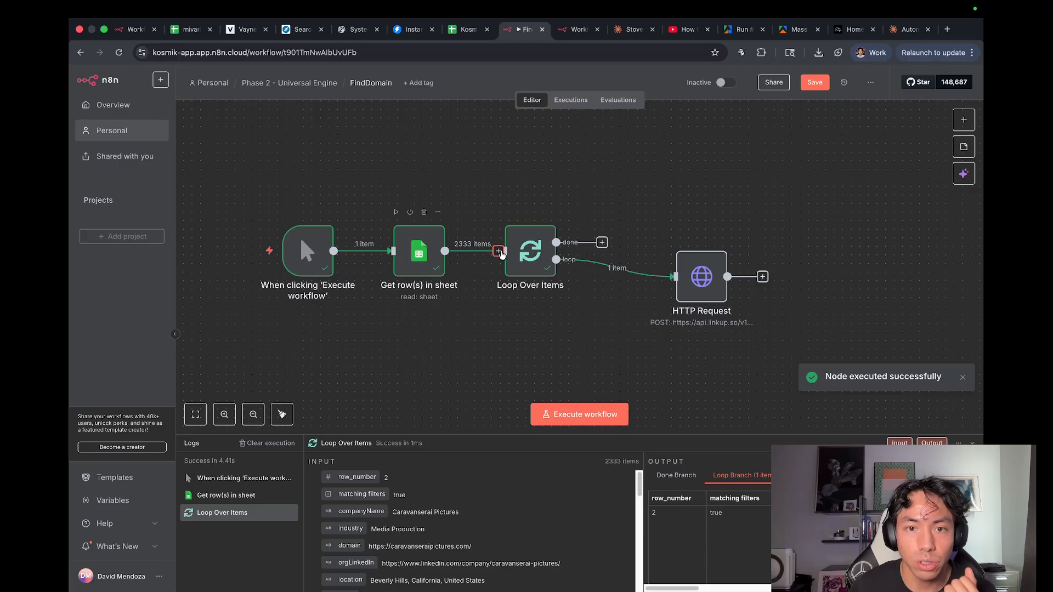
pyautogui.moveTo(518, 265); pyautogui.dragTo(561, 265)
pyautogui.moveTo(278, 204); pyautogui.dragTo(462, 305)
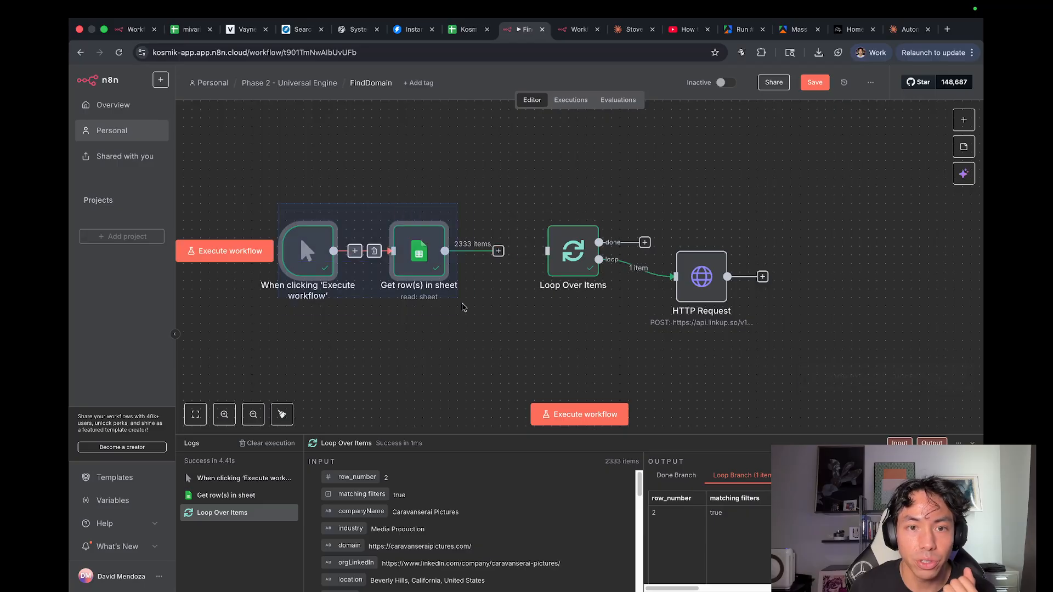
pyautogui.moveTo(384, 266); pyautogui.dragTo(308, 266)
pyautogui.scroll(3, 377, 291)
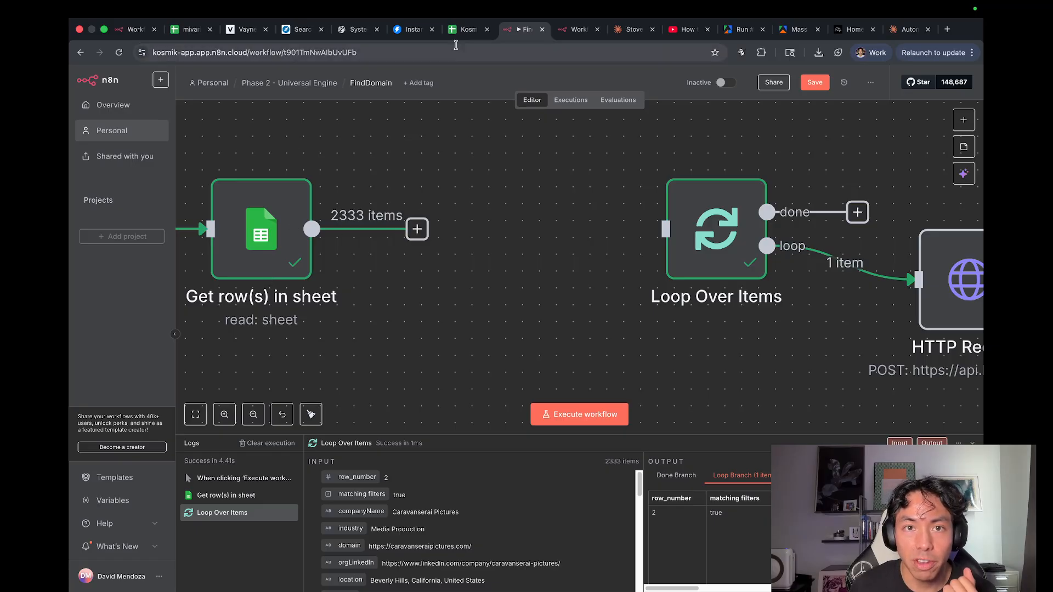
# Switch to the Kosmik spreadsheet and examine the qualifier and stage columns of the 908LookAlikes sheet.
pyautogui.click(467, 30)
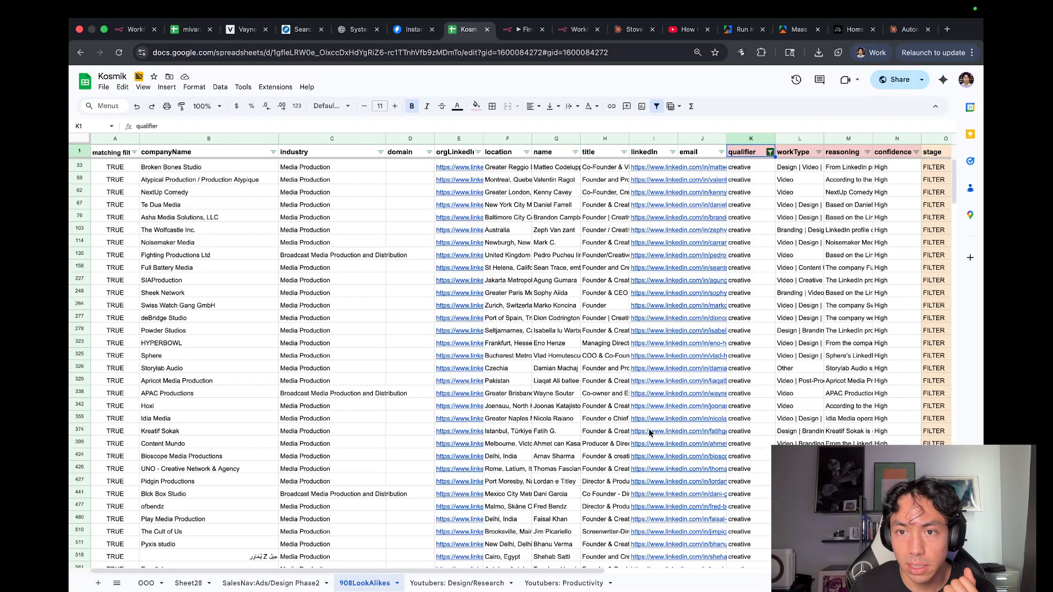
pyautogui.moveTo(425, 570); pyautogui.dragTo(634, 571)
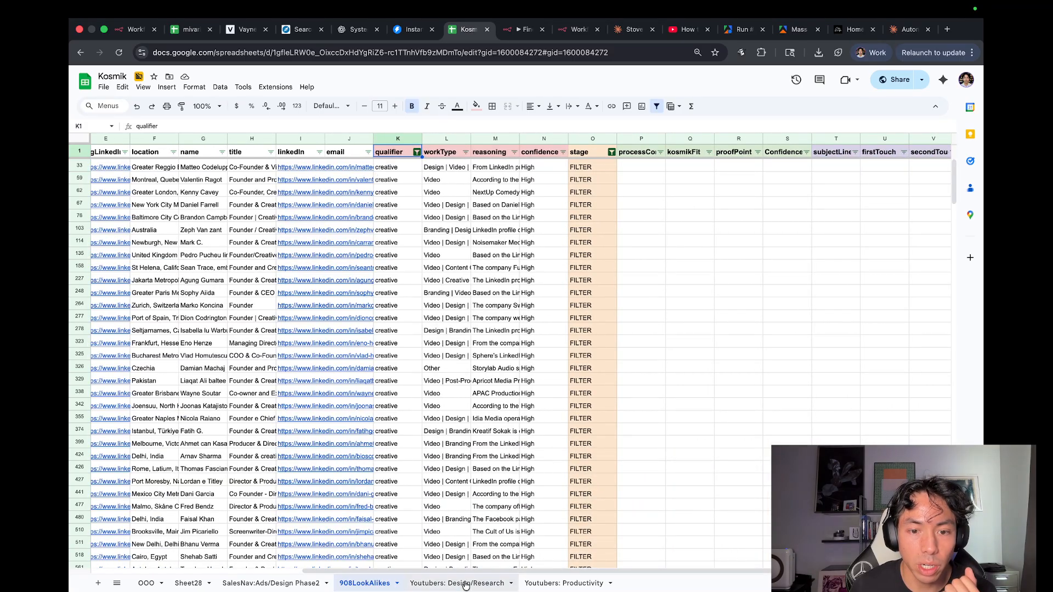
pyautogui.moveTo(463, 571); pyautogui.dragTo(436, 572)
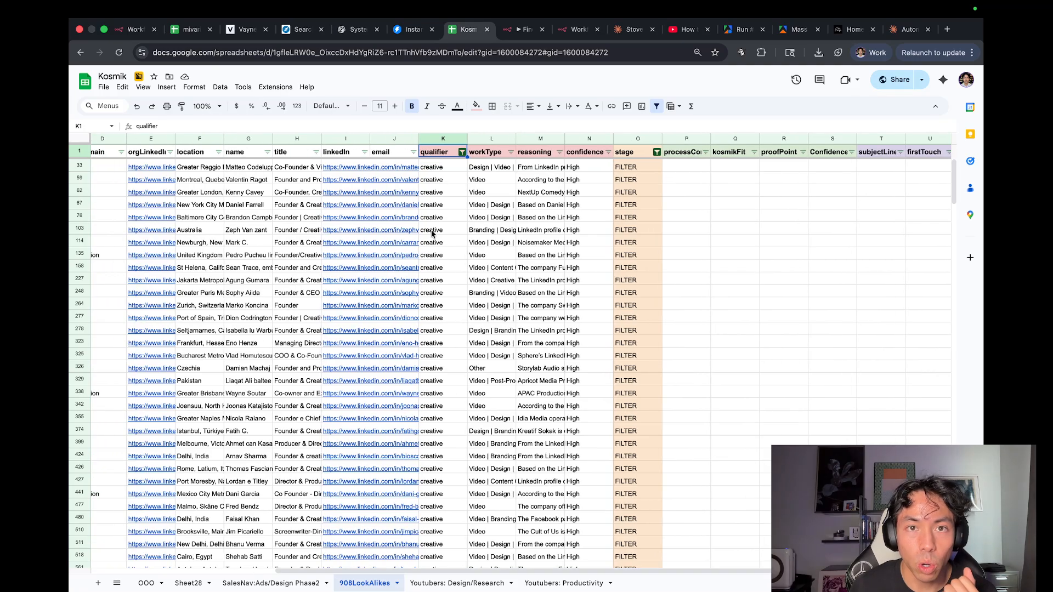
# Return to the FindDomain workflow and add a Filter node after Get row(s) in sheet.
pyautogui.click(521, 29)
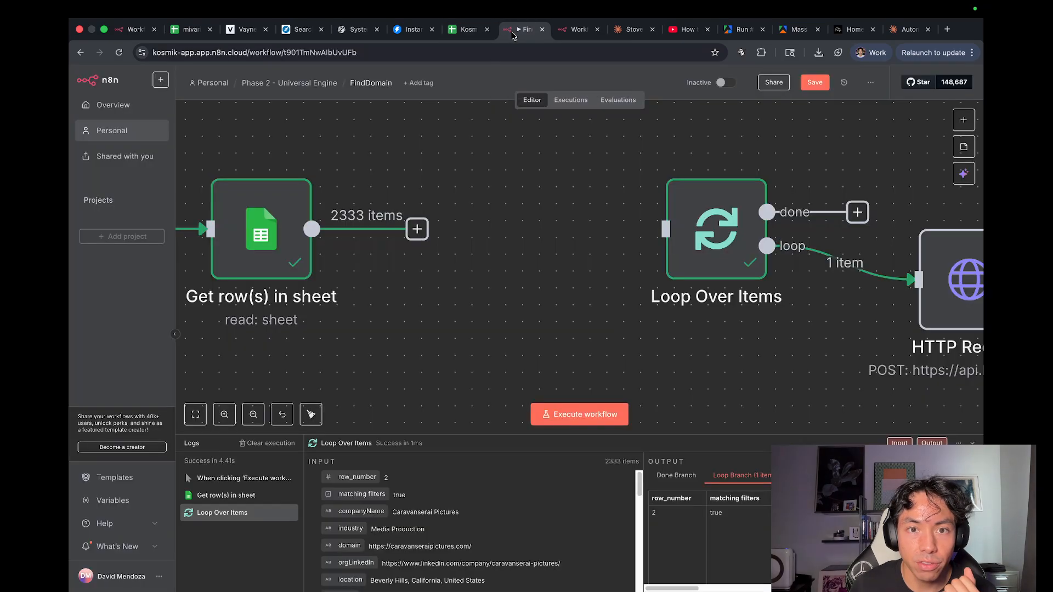
pyautogui.click(419, 235)
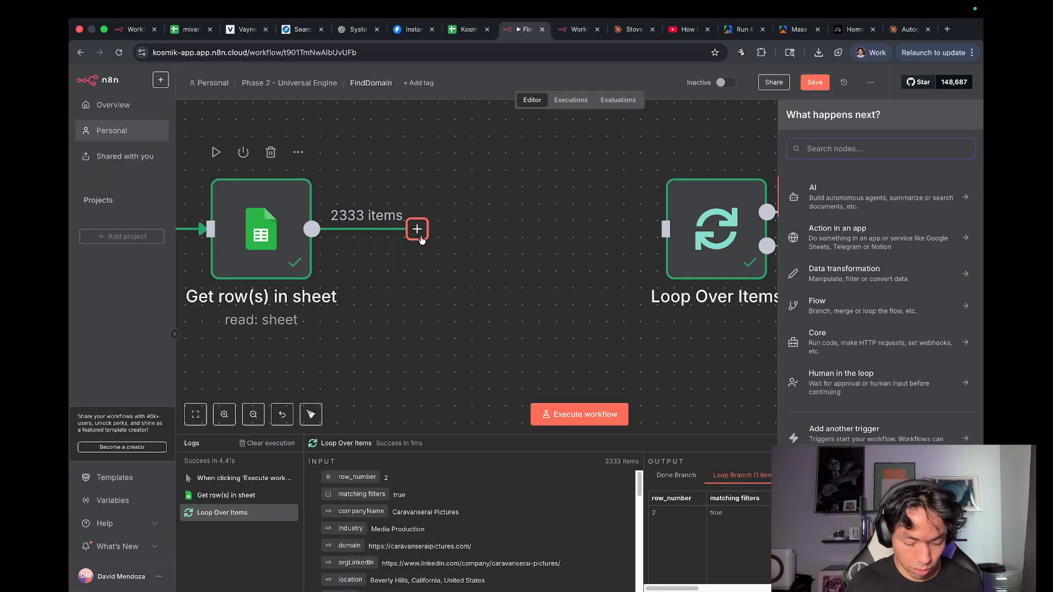
pyautogui.write('filter')
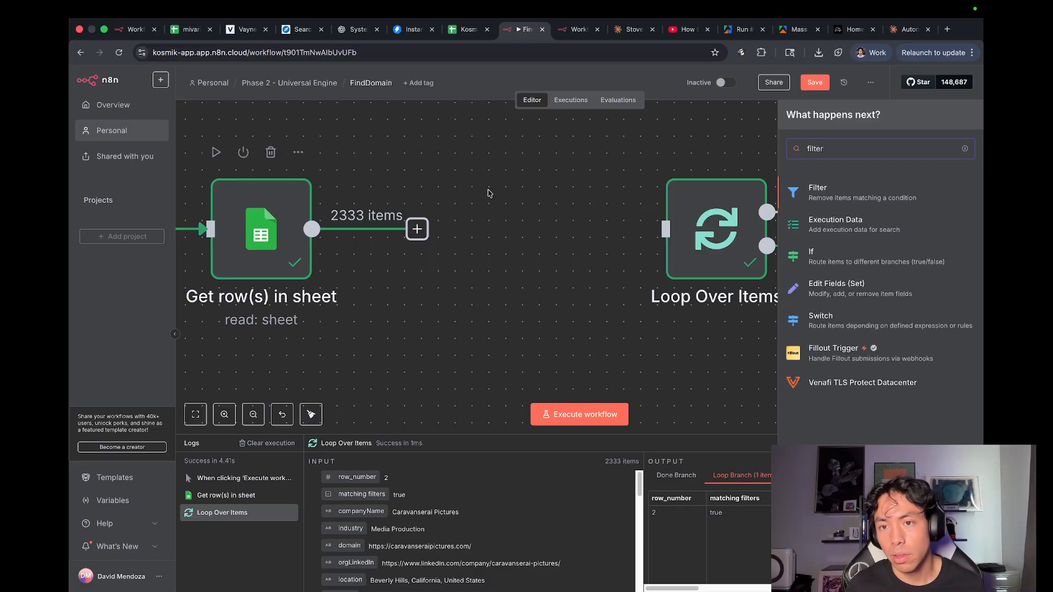
pyautogui.click(812, 192)
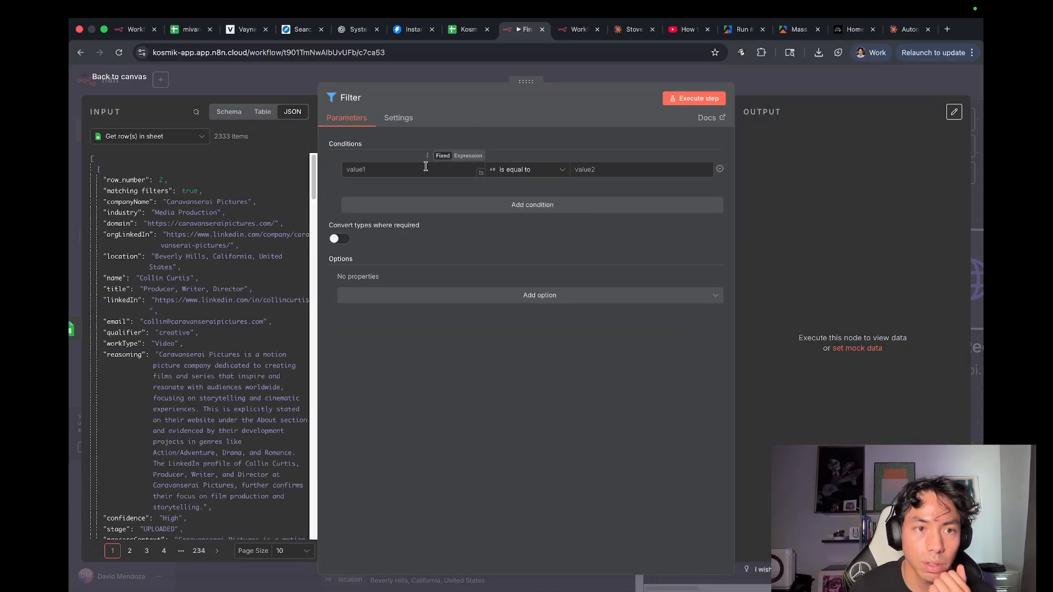
# Set the Filter's first condition so that the domain field, {{ $json.domain }}, is not empty.
pyautogui.scroll(-1, 159, 203)
pyautogui.moveTo(118, 217); pyautogui.dragTo(383, 172)
pyautogui.click(519, 173)
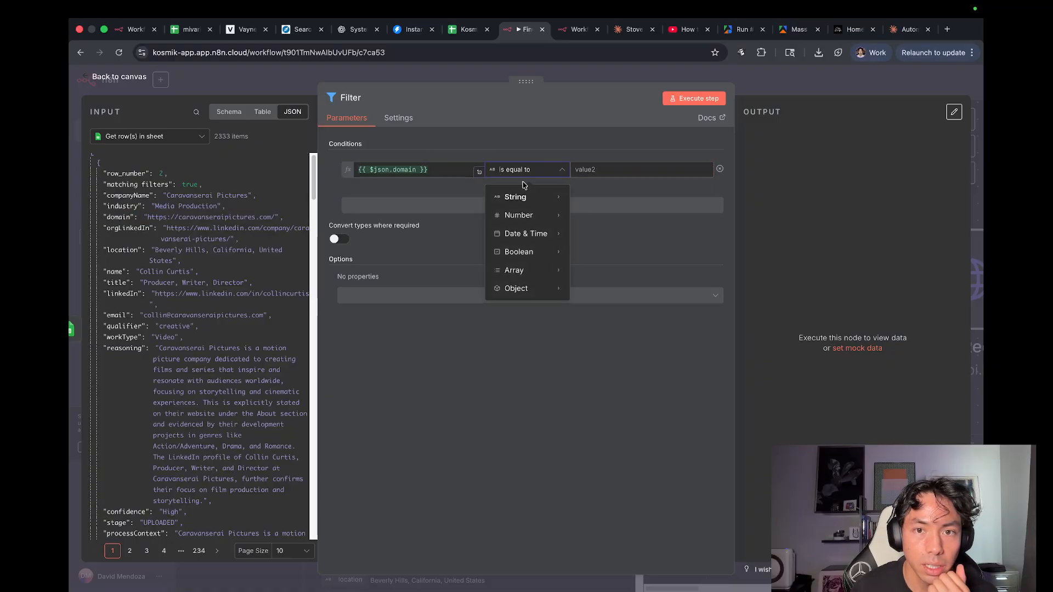
pyautogui.moveTo(527, 197)
pyautogui.click(628, 252)
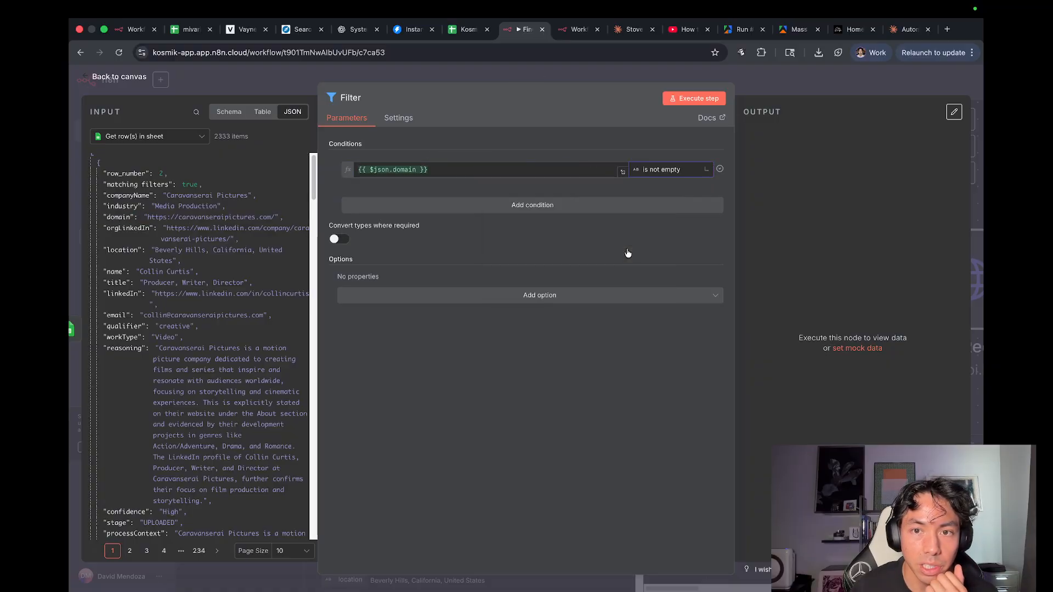
# Add a second AND condition requiring {{ $json.qualifier }} to be equal to creative.
pyautogui.click(632, 209)
pyautogui.scroll(-1, 159, 249)
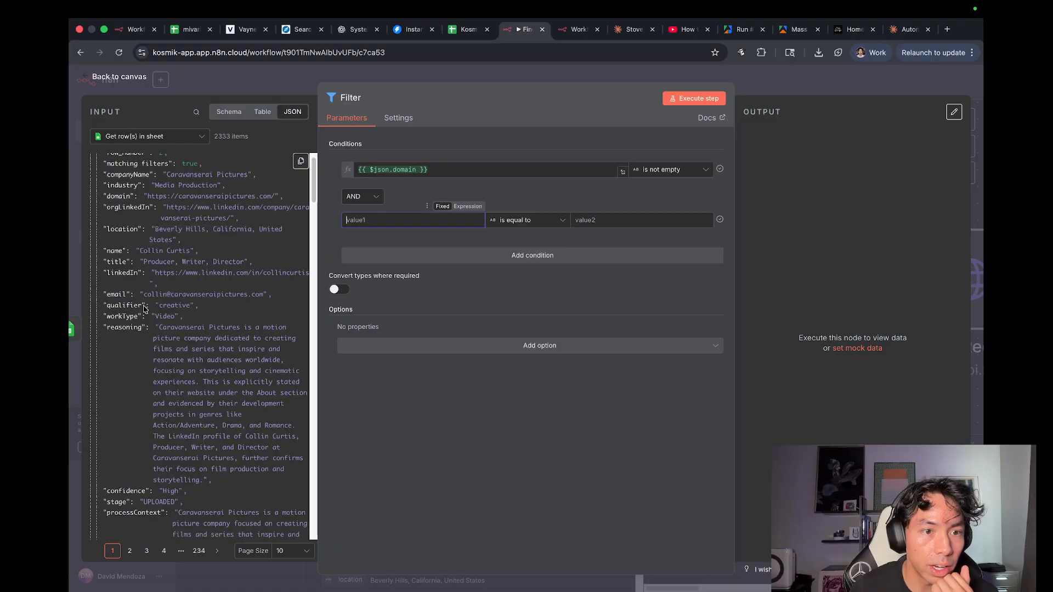
pyautogui.moveTo(132, 306); pyautogui.dragTo(384, 220)
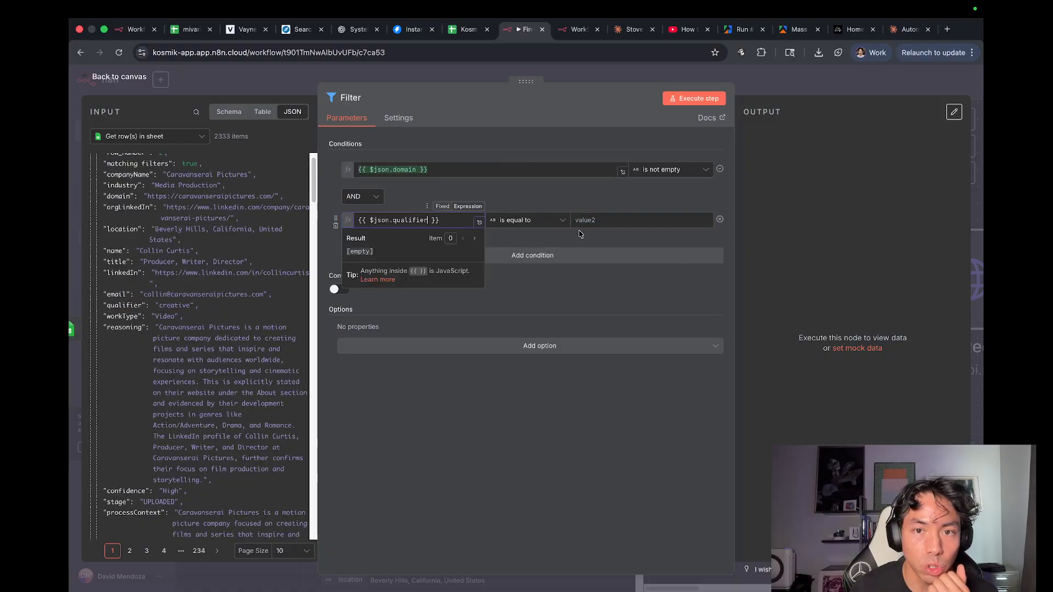
pyautogui.click(590, 222)
pyautogui.write('cre')
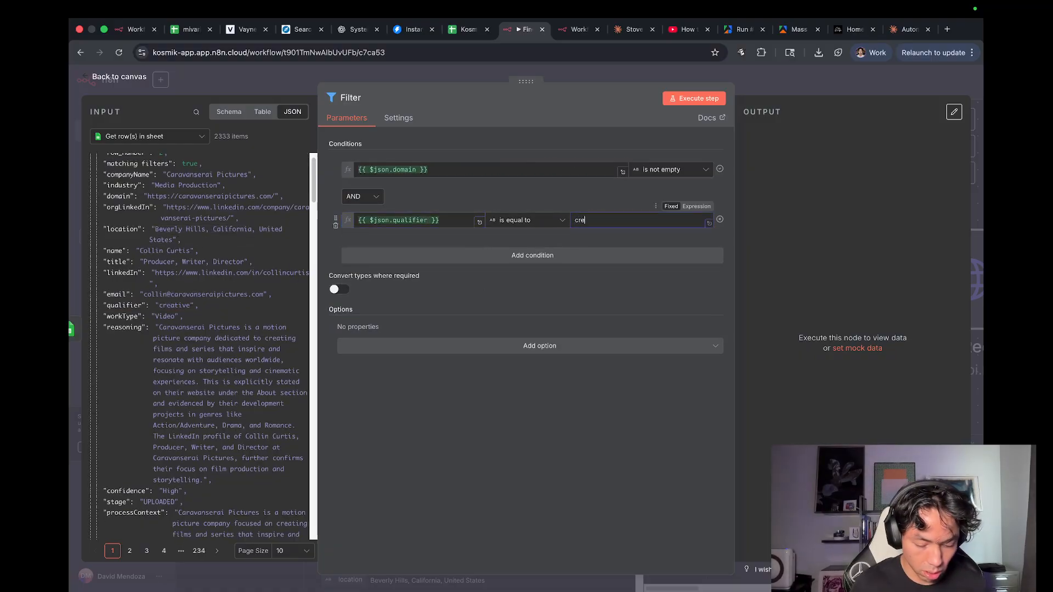
pyautogui.write('ative')
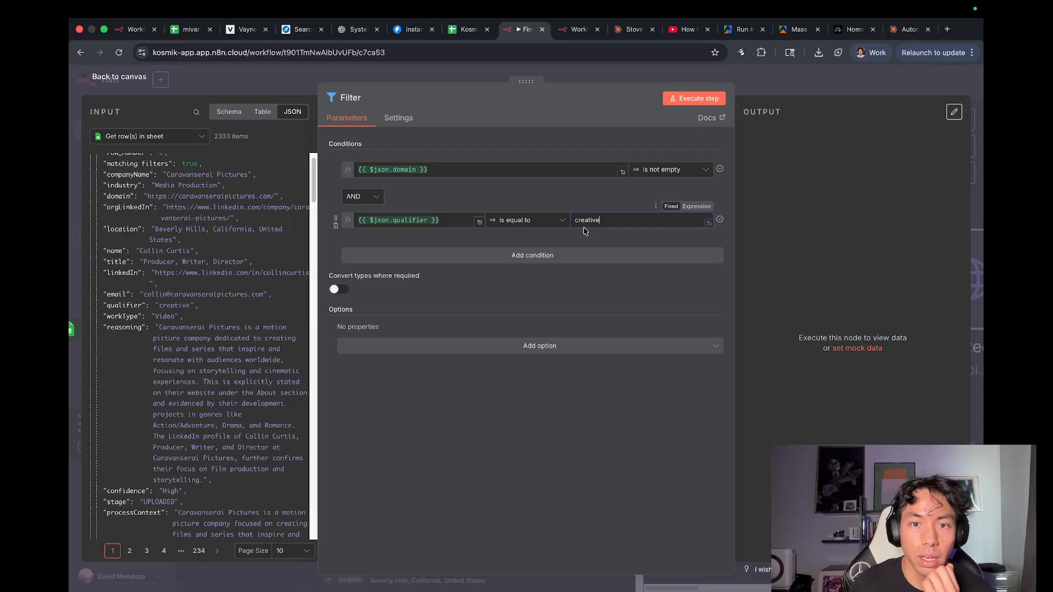
# Add a third AND condition requiring {{ $json.stage }} to be equal to FILTER.
pyautogui.click(573, 256)
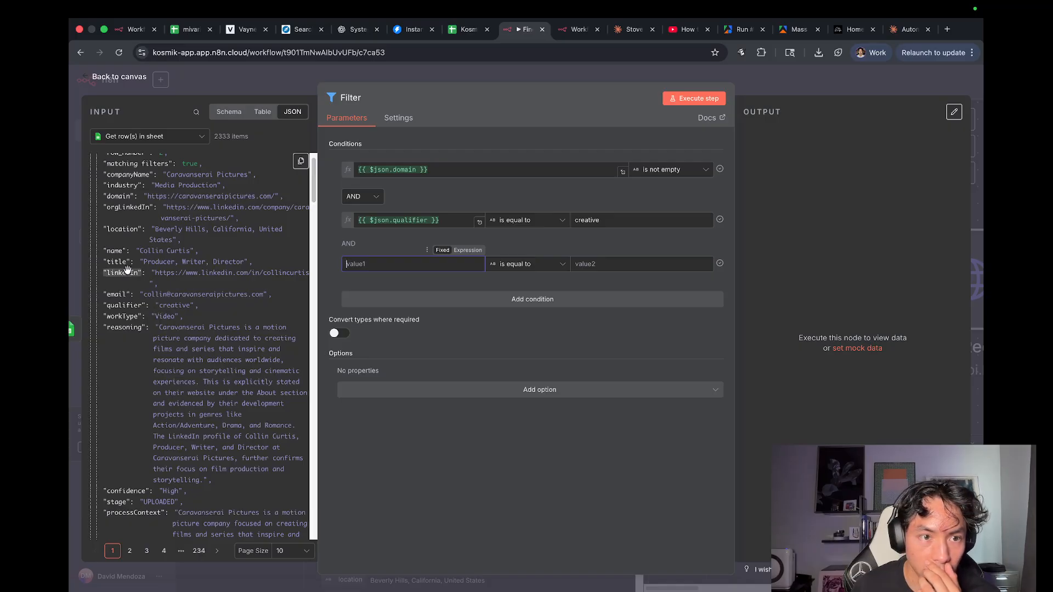
pyautogui.scroll(-10, 159, 313)
pyautogui.scroll(-1, 165, 318)
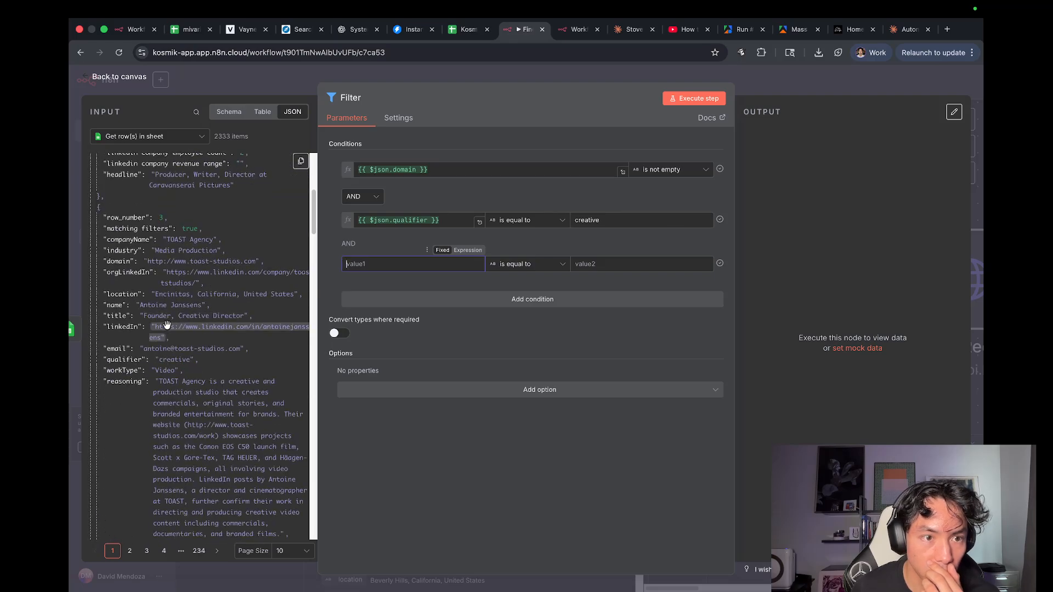
pyautogui.scroll(-8, 152, 267)
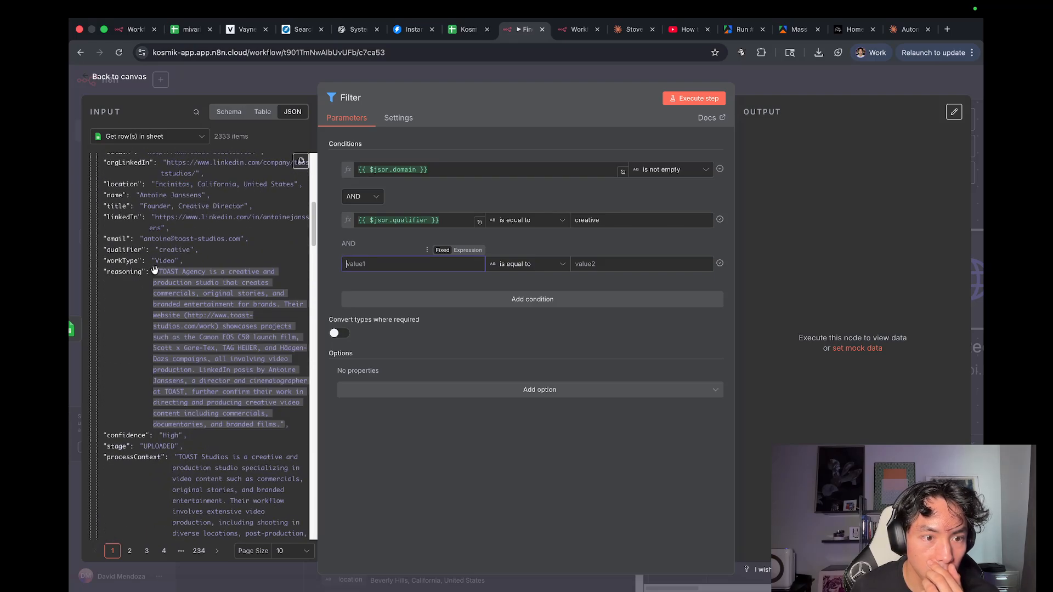
pyautogui.moveTo(112, 442); pyautogui.dragTo(400, 272)
pyautogui.click(659, 263)
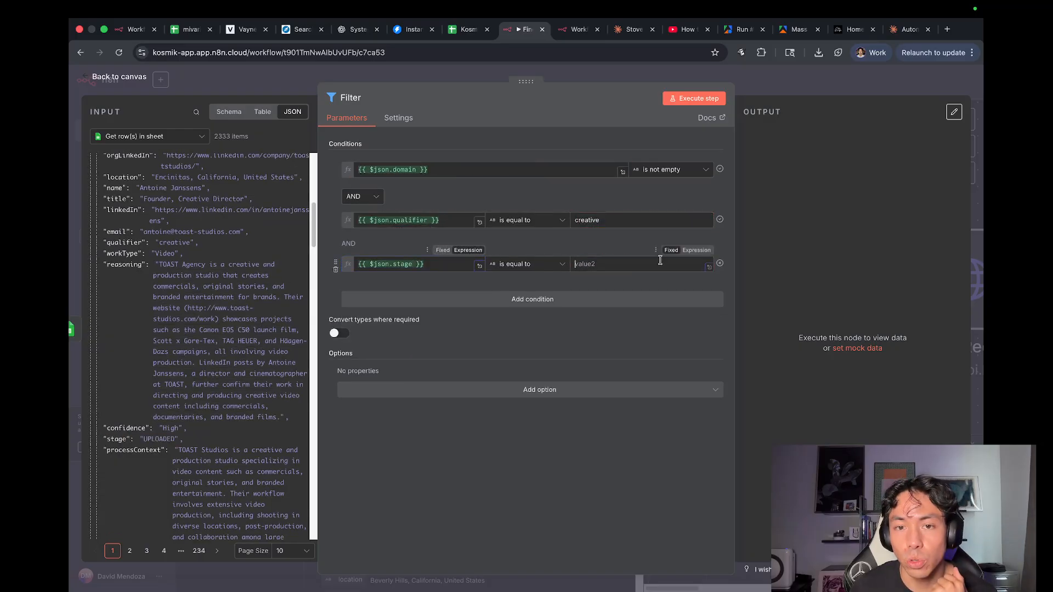
pyautogui.write('FIL')
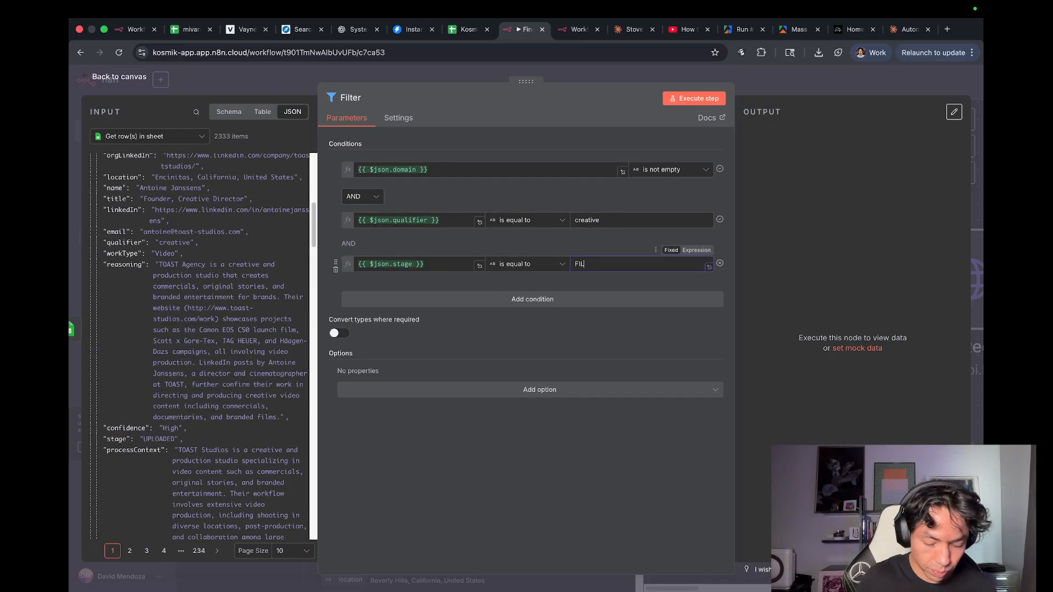
pyautogui.write('TER')
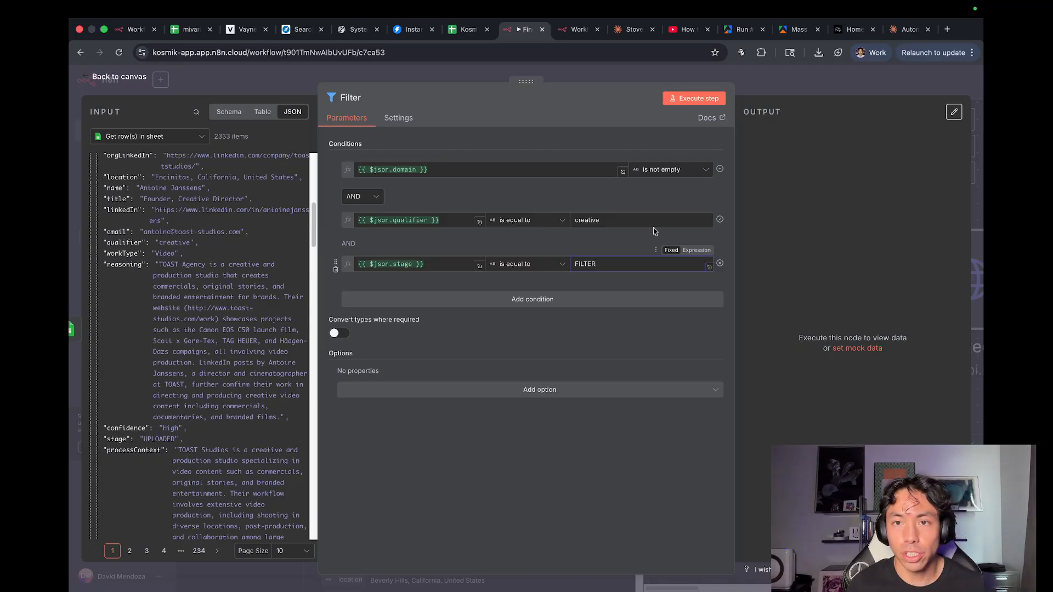
# Close the Filter node's settings and save the FindDomain workflow.
pyautogui.click(834, 90)
pyautogui.click(815, 82)
pyautogui.click(663, 341)
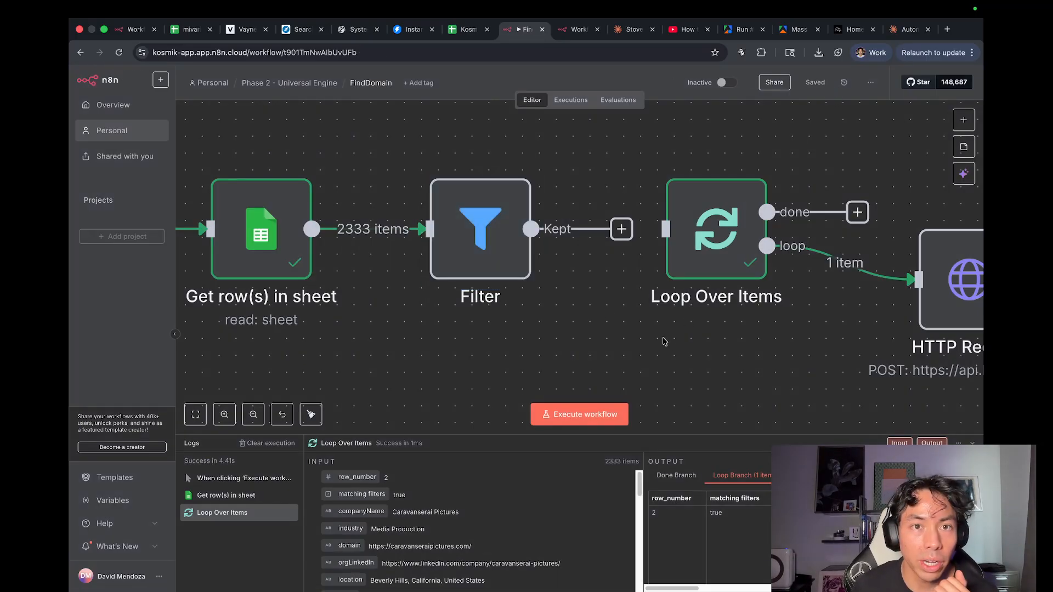
# Switch to Instantly and review the analytics of the 908LookAlikes campaign.
pyautogui.click(408, 30)
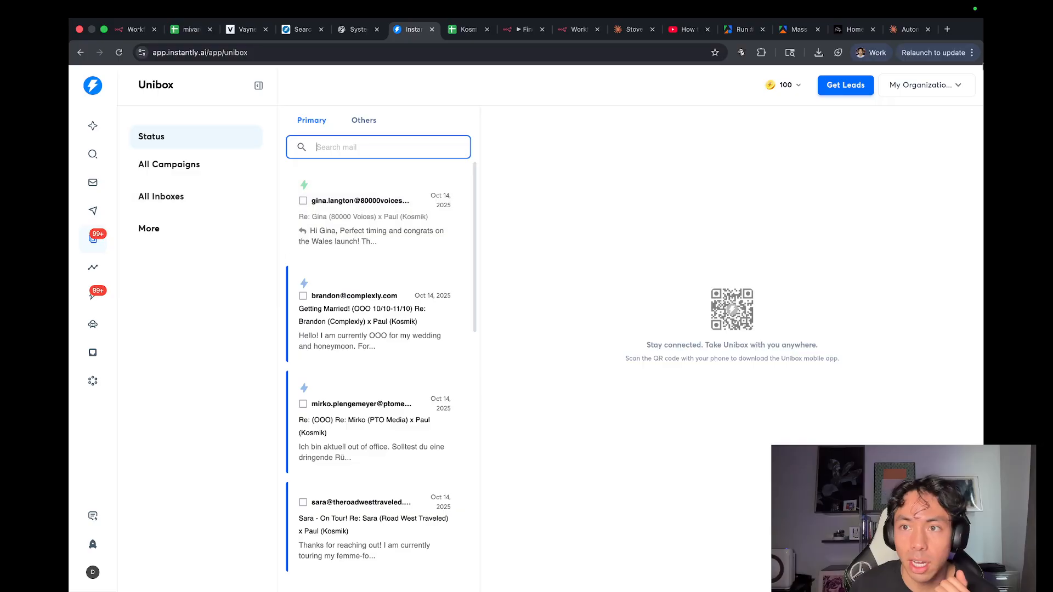
pyautogui.click(932, 85)
pyautogui.click(92, 210)
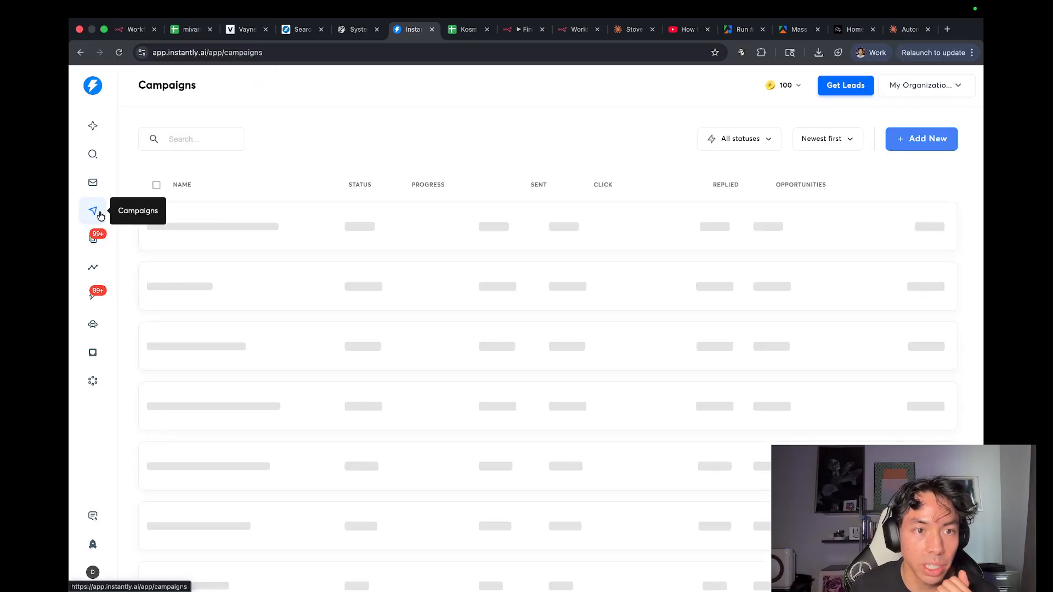
pyautogui.click(630, 232)
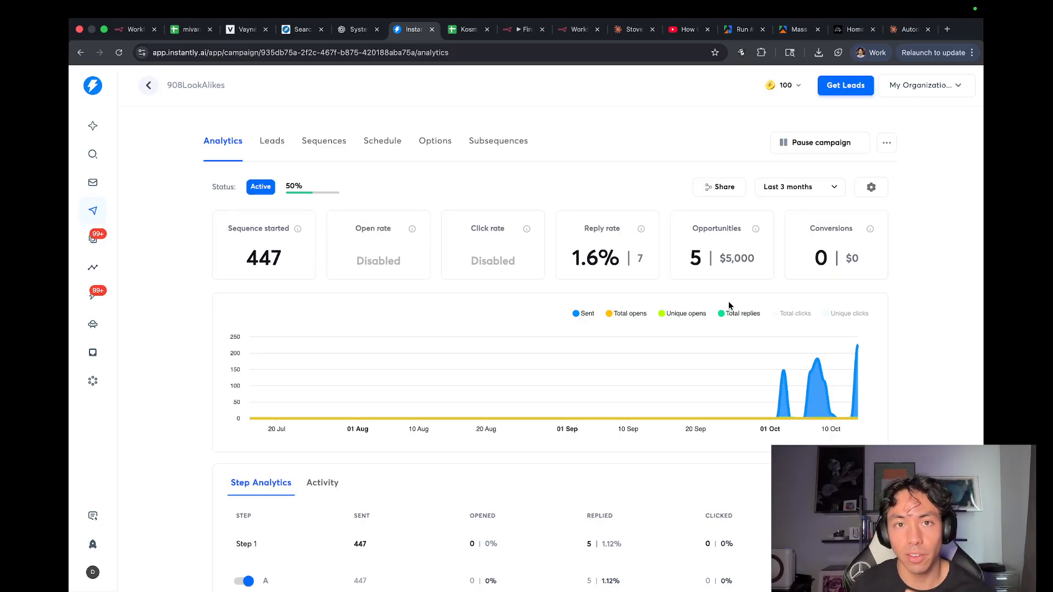
# Go back to the Kosmik spreadsheet and examine the columns from stage through the LinkedIn company data and headline.
pyautogui.click(471, 30)
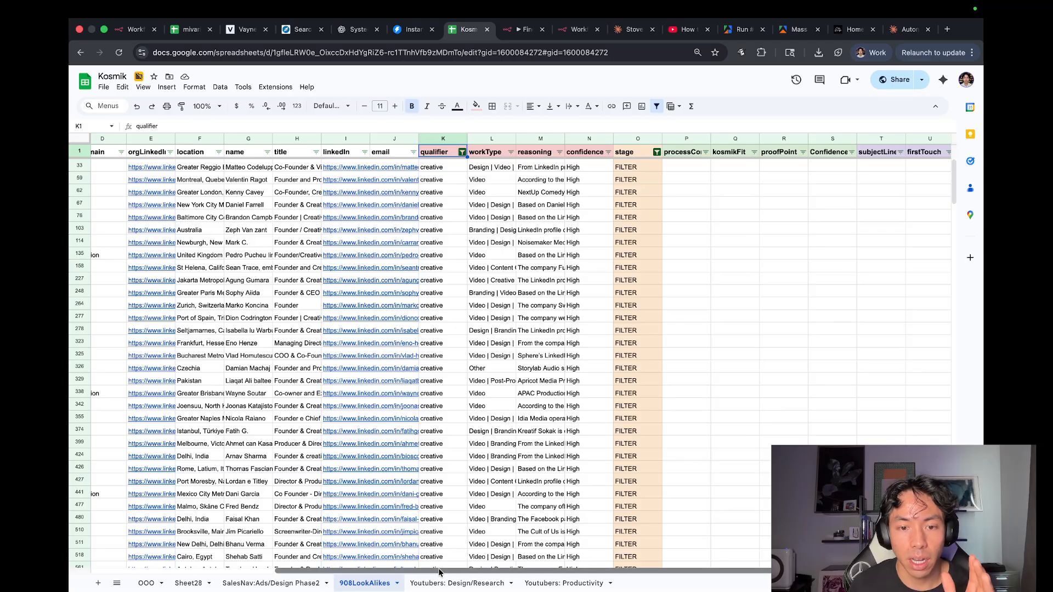
pyautogui.hscroll(1, 393, 232)
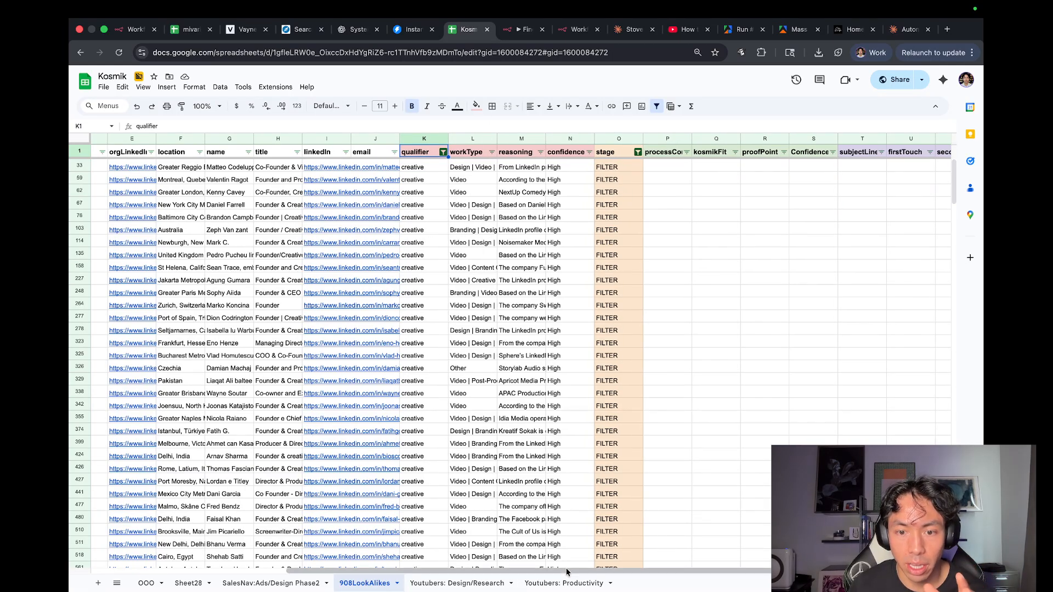
pyautogui.moveTo(568, 571); pyautogui.dragTo(711, 556)
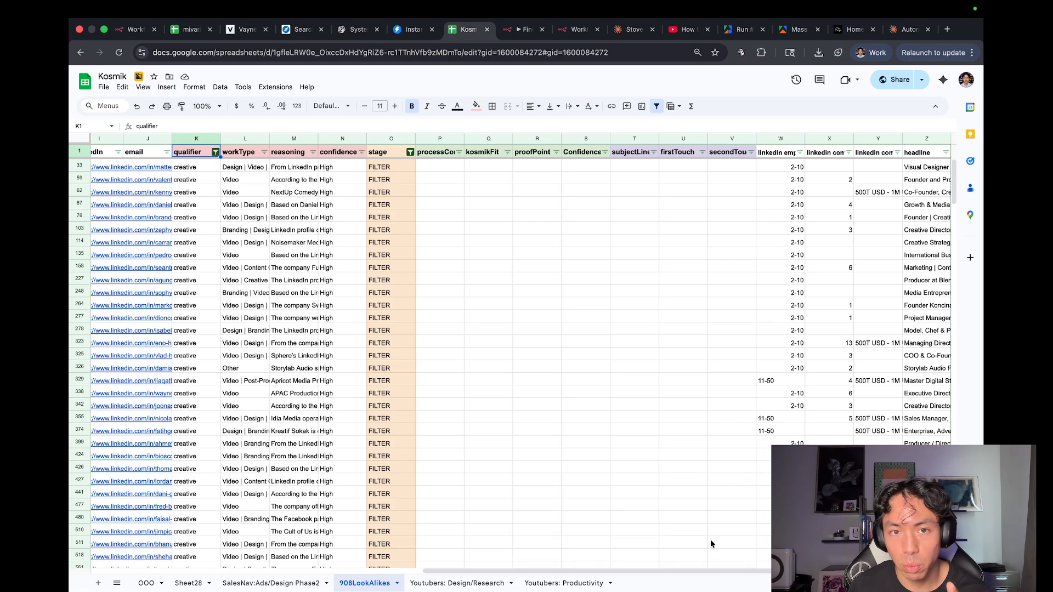
# Widen the processContext column in the 908LookAlikes sheet.
pyautogui.moveTo(464, 139); pyautogui.dragTo(493, 139)
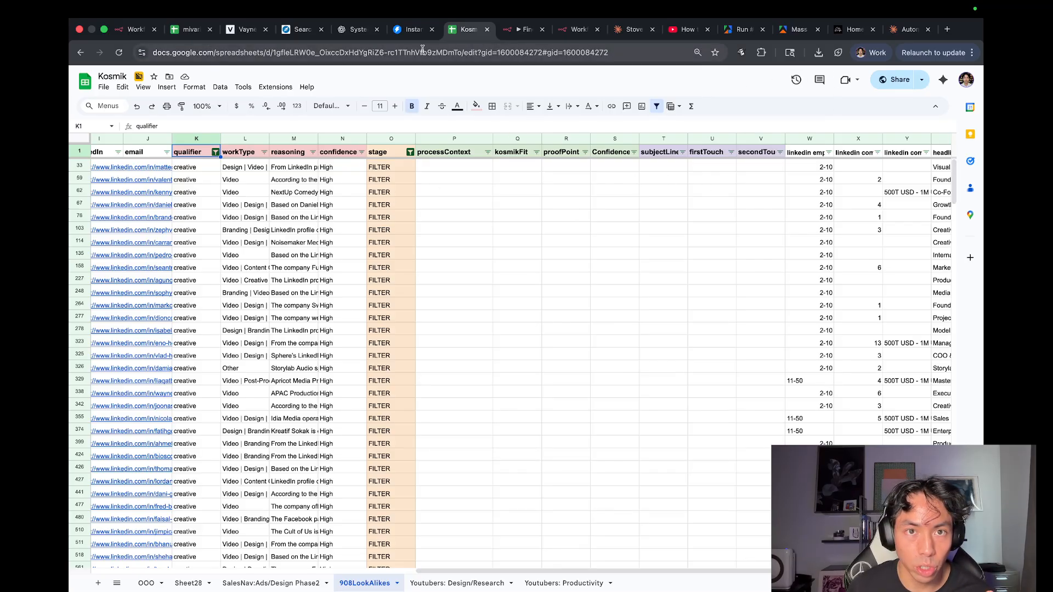
# Switch to Instantly and check the 908LookAlikes campaign's progress breakdown, comparing it with the Kosmik spreadsheet.
pyautogui.click(409, 31)
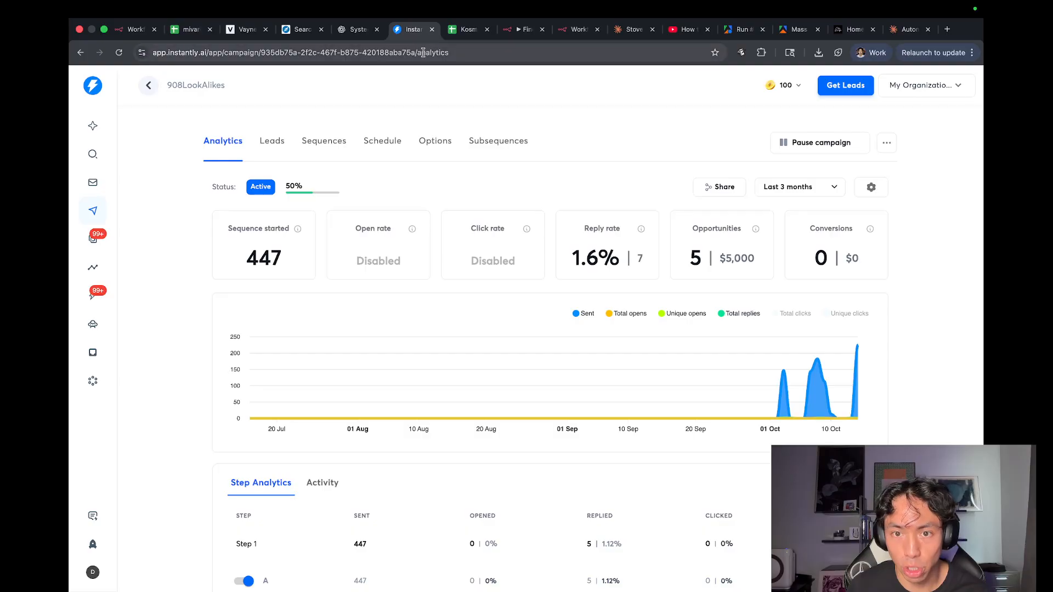
pyautogui.moveTo(794, 400)
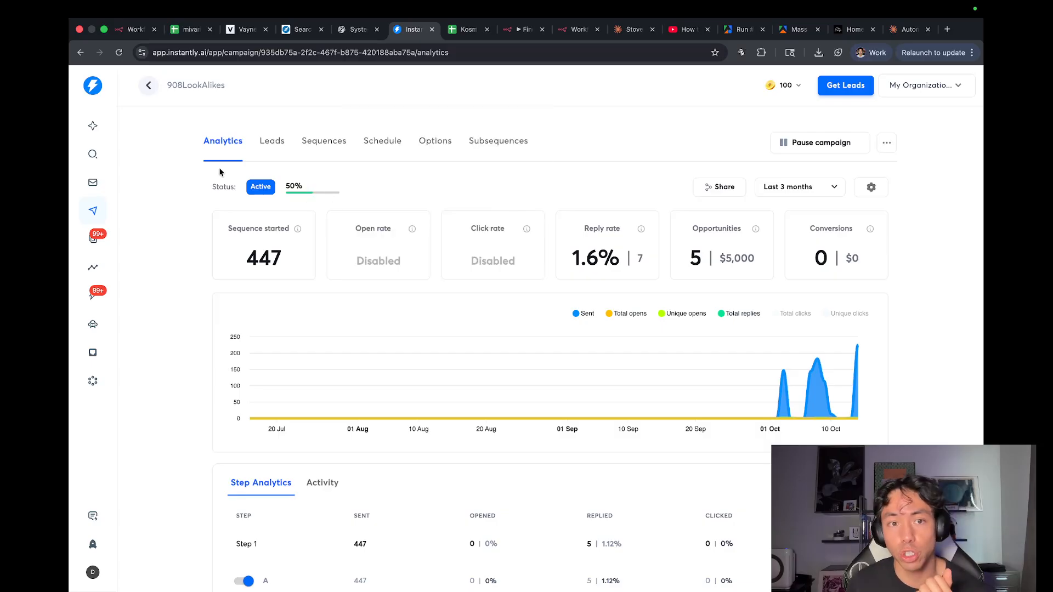
pyautogui.moveTo(311, 190)
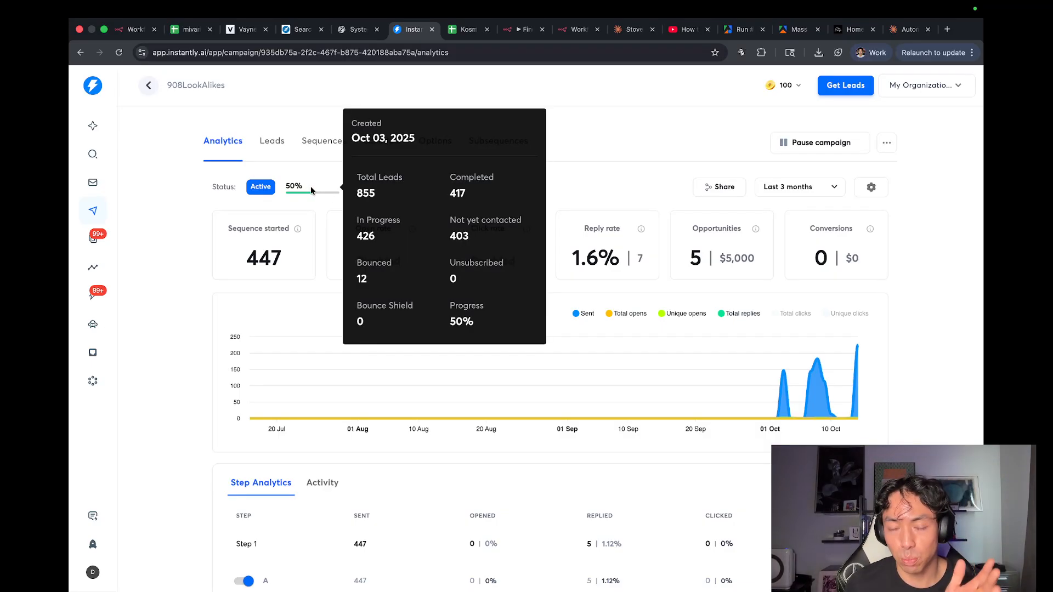
pyautogui.click(450, 33)
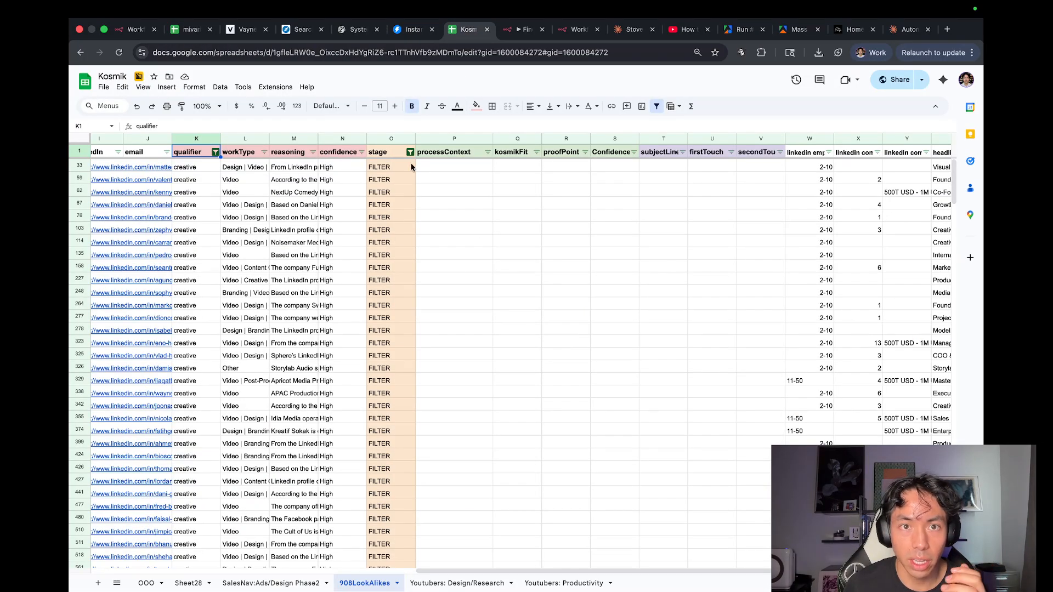
pyautogui.click(411, 29)
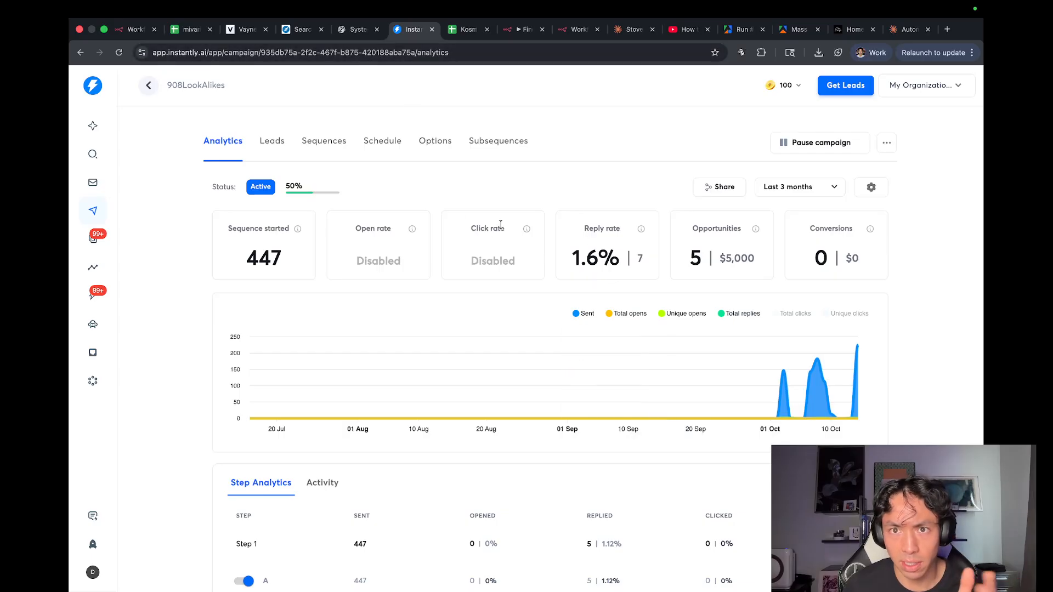
# Switch to the FindDomain workflow in n8n and execute the Filter node on its own.
pyautogui.click(522, 30)
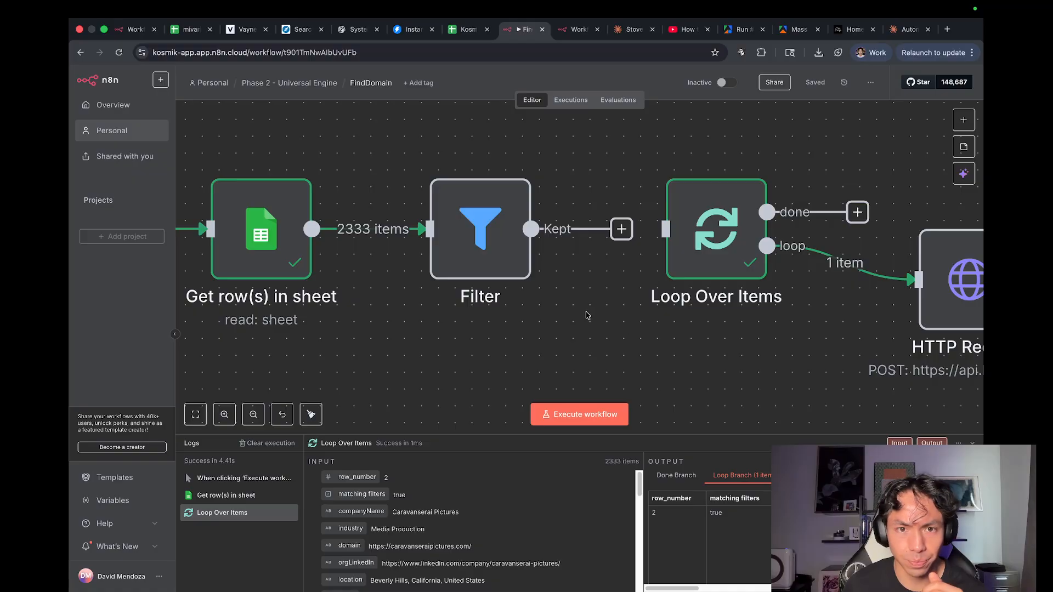
pyautogui.doubleClick(511, 271)
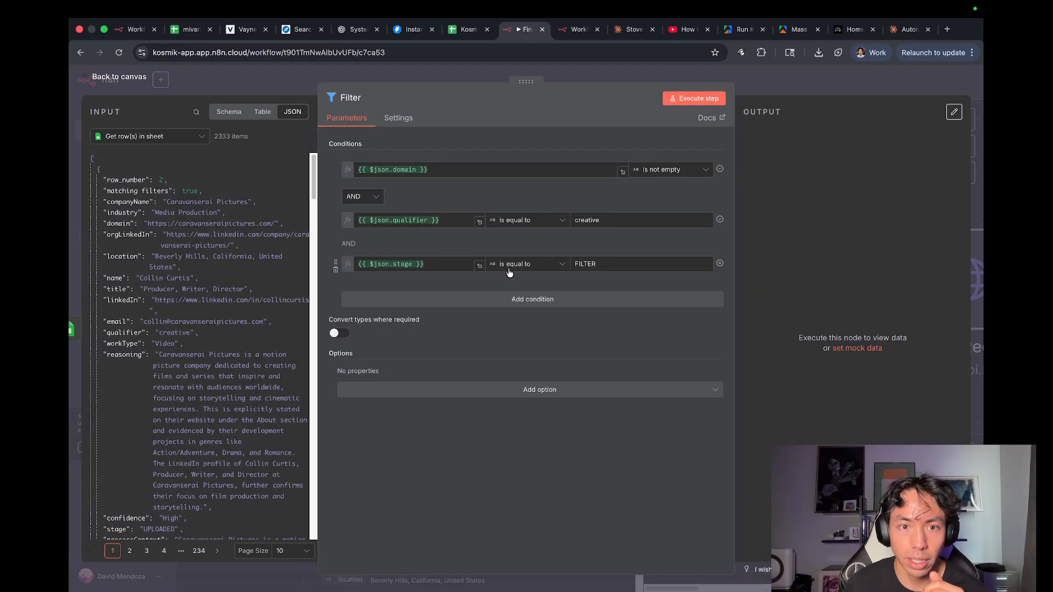
pyautogui.click(700, 100)
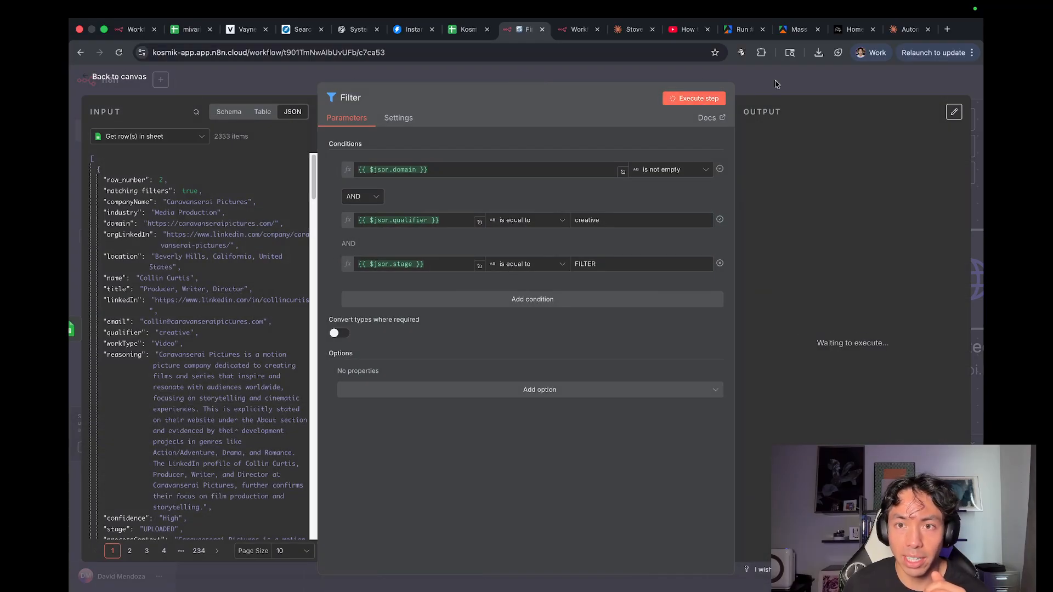
pyautogui.click(776, 84)
pyautogui.scroll(-3, 581, 228)
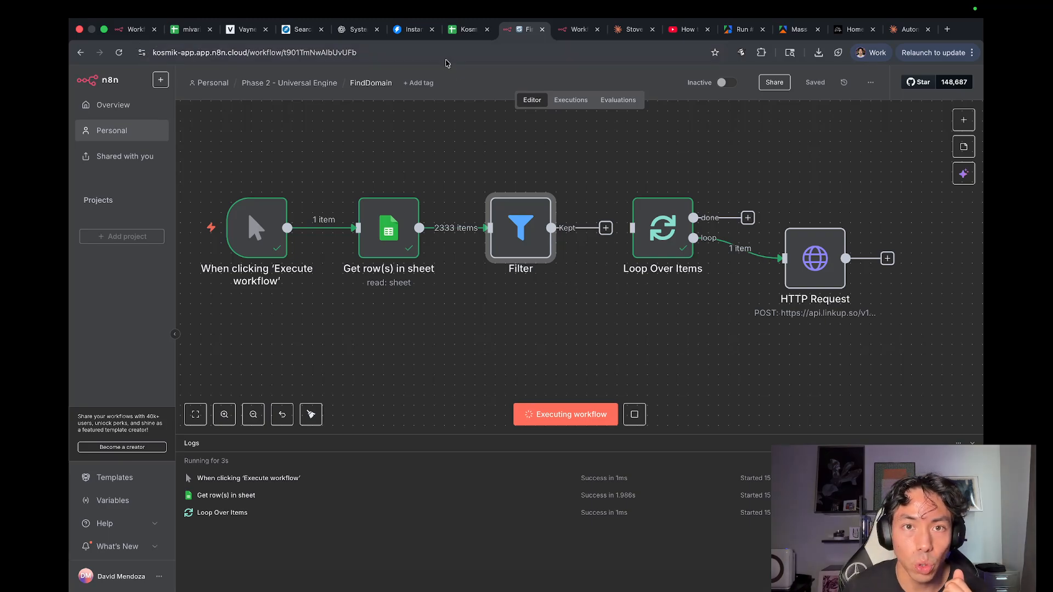
pyautogui.click(463, 31)
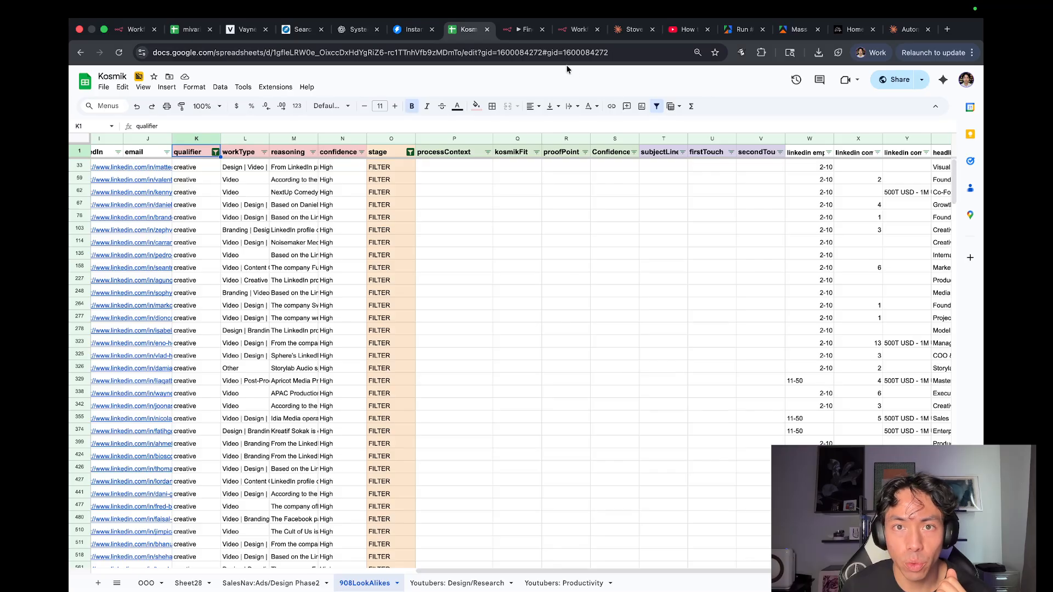
pyautogui.click(525, 29)
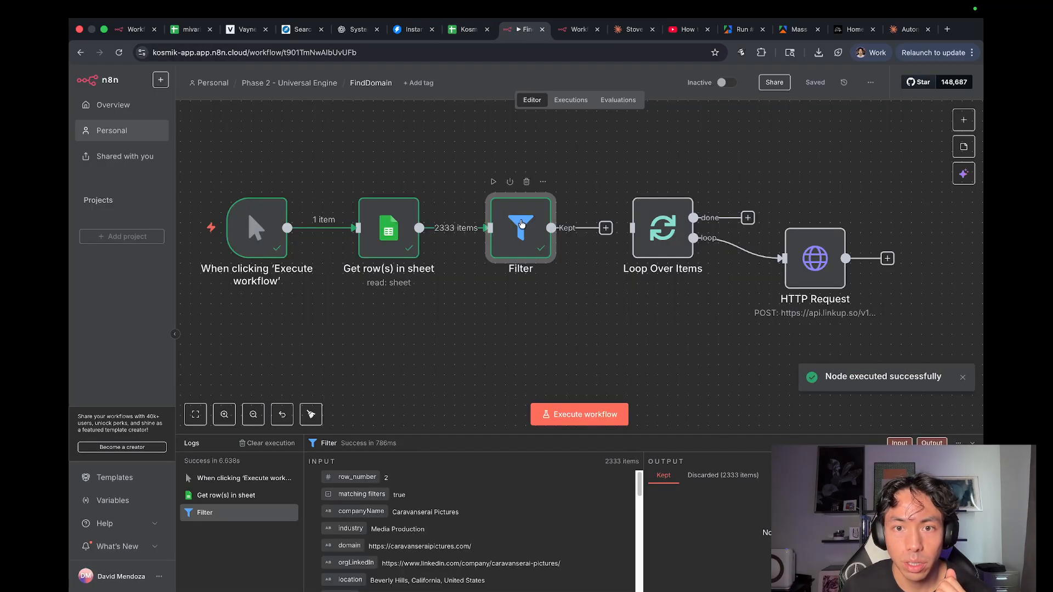
# Check the Filter node's conditions and output, and execute the whole FindDomain workflow.
pyautogui.doubleClick(521, 224)
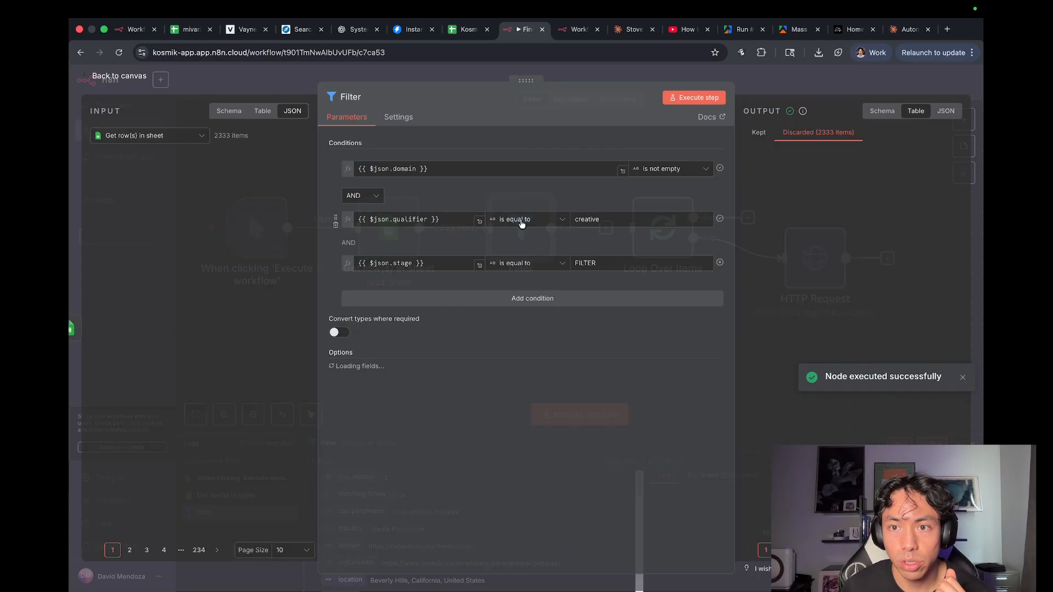
pyautogui.click(764, 91)
pyautogui.click(594, 415)
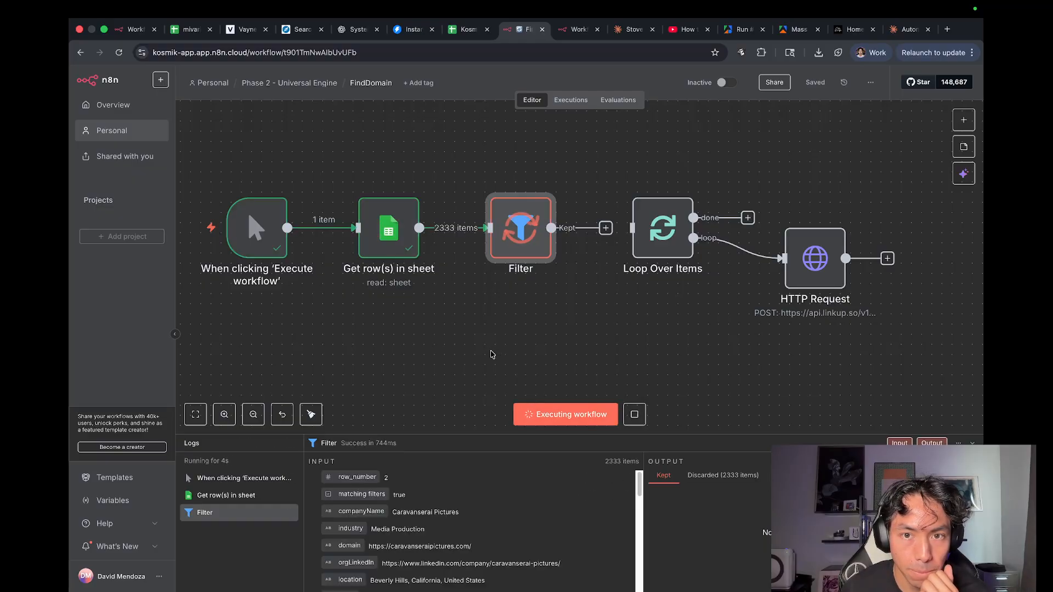
# Change the Filter node's {{ $json.domain }} condition to the string operator is empty and save the workflow.
pyautogui.doubleClick(519, 248)
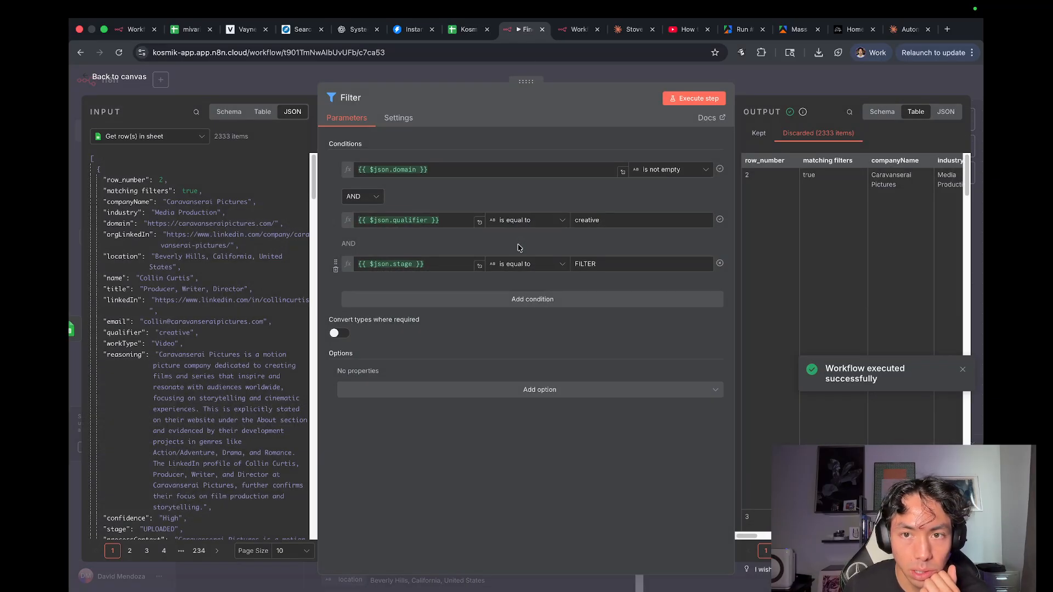
pyautogui.click(686, 169)
pyautogui.moveTo(671, 207)
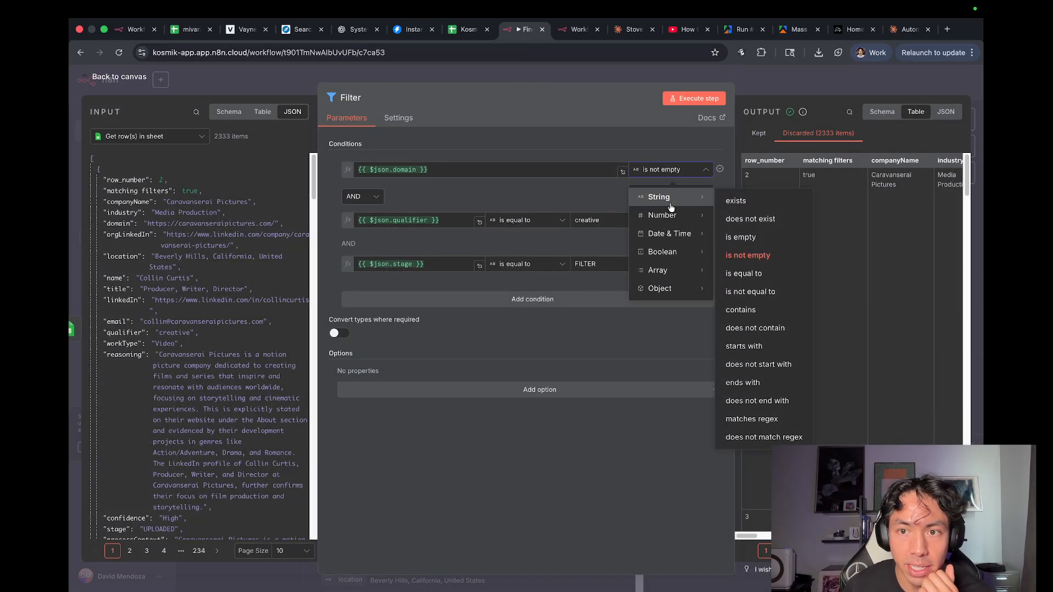
pyautogui.click(741, 237)
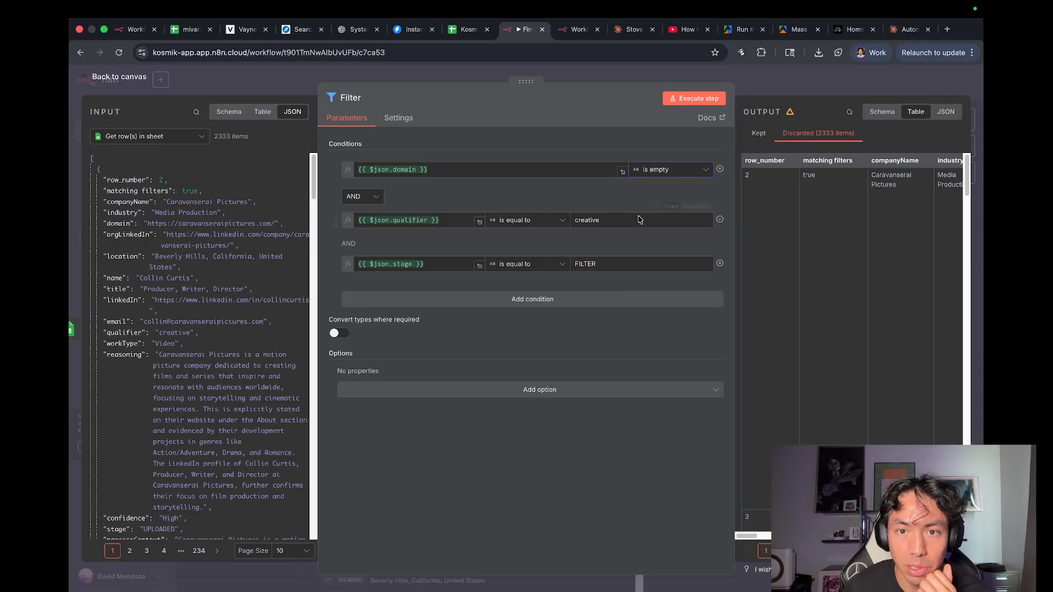
pyautogui.click(771, 91)
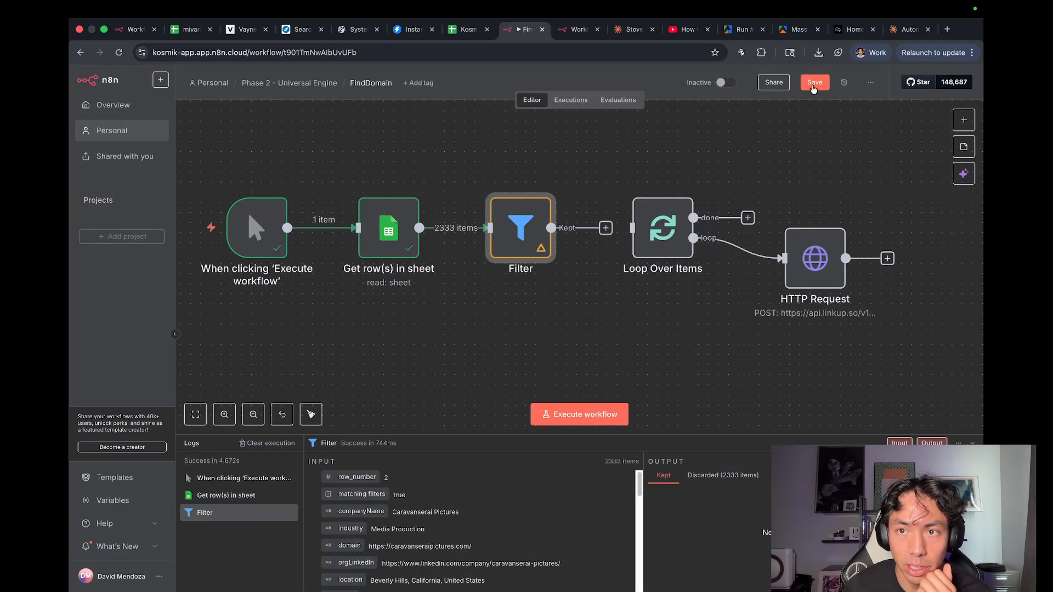
pyautogui.click(813, 88)
# Execute the FindDomain workflow with the updated filter and recheck the Kosmik spreadsheet while it runs.
pyautogui.click(582, 414)
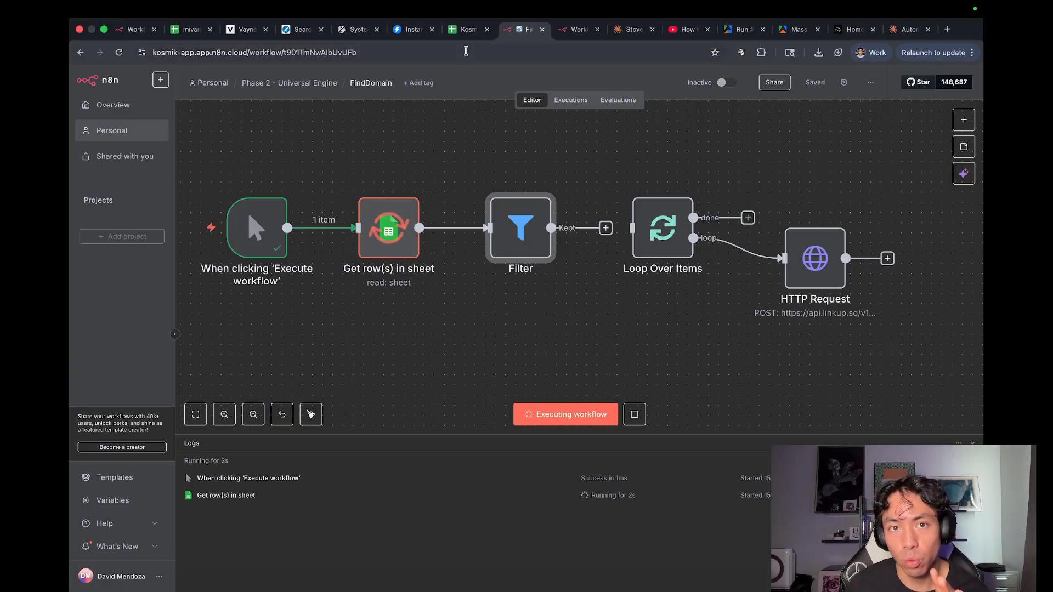
pyautogui.click(463, 29)
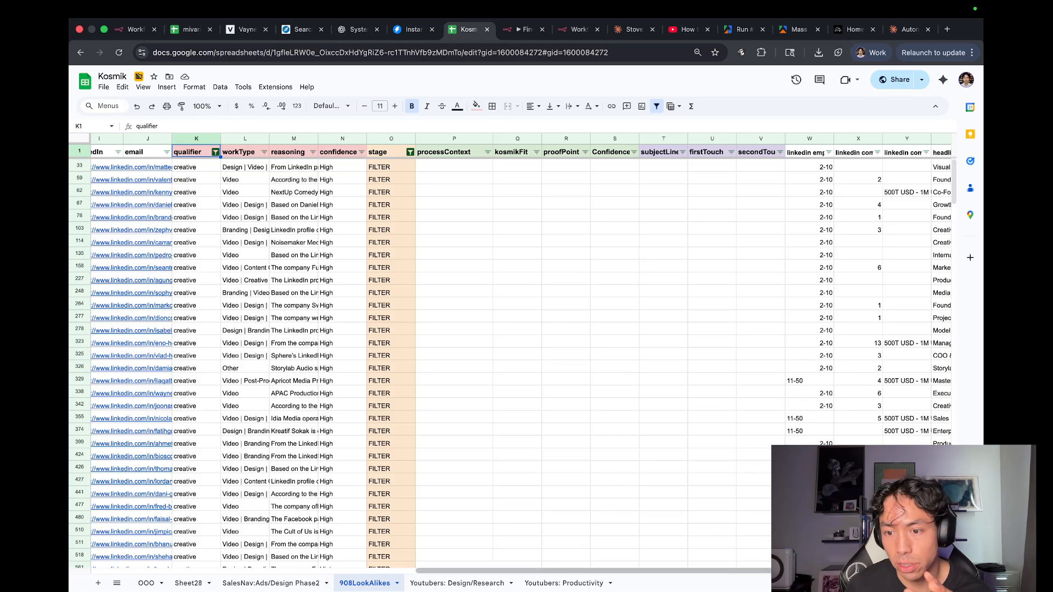
pyautogui.moveTo(466, 591)
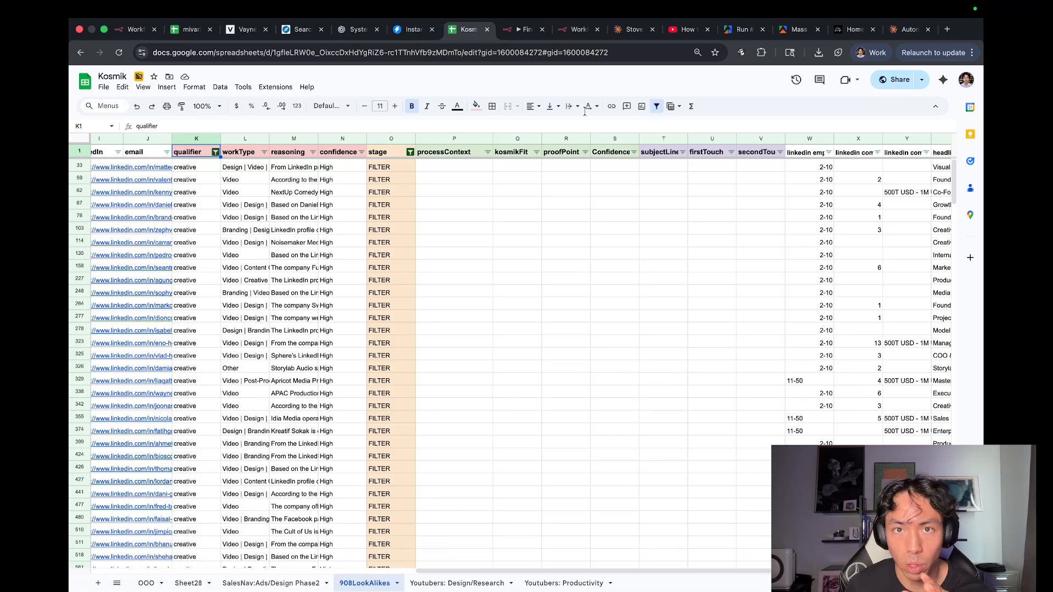
pyautogui.click(519, 34)
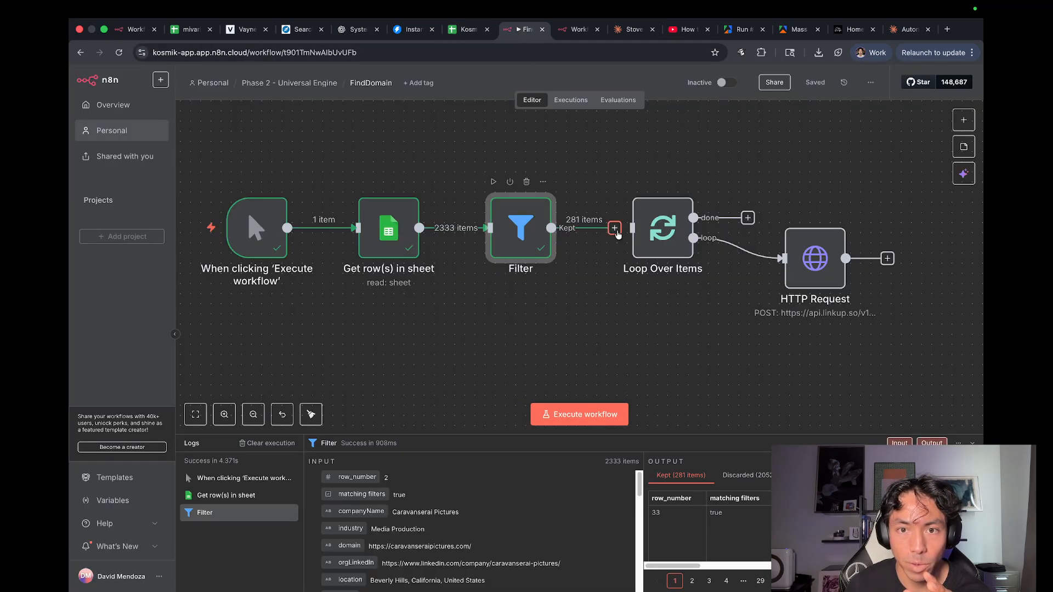
# Connect the Filter node's Kept output to the Loop Over Items node and save the workflow.
pyautogui.moveTo(631, 229); pyautogui.dragTo(551, 228)
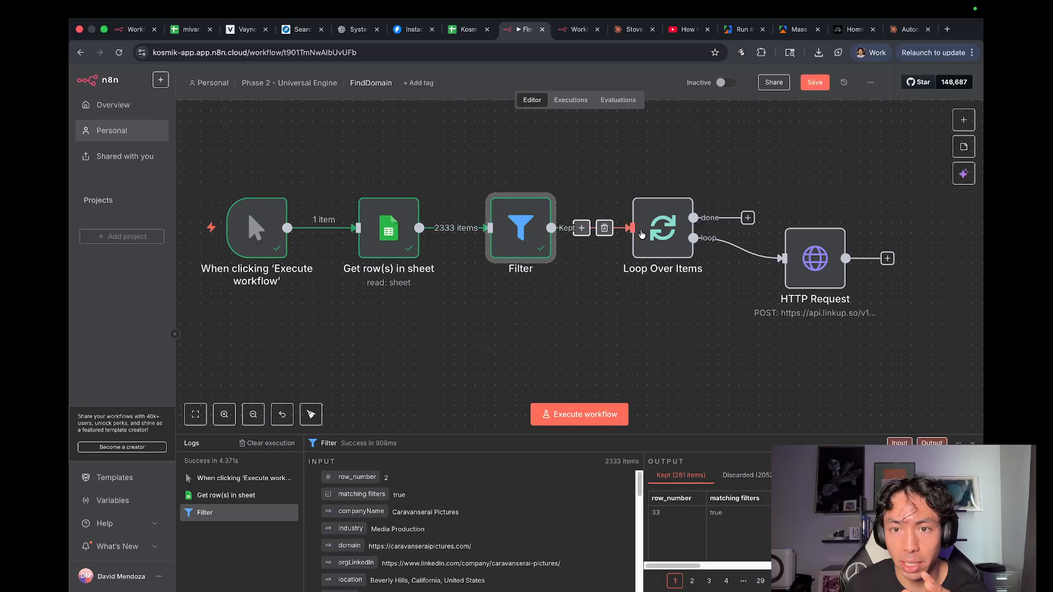
pyautogui.click(811, 83)
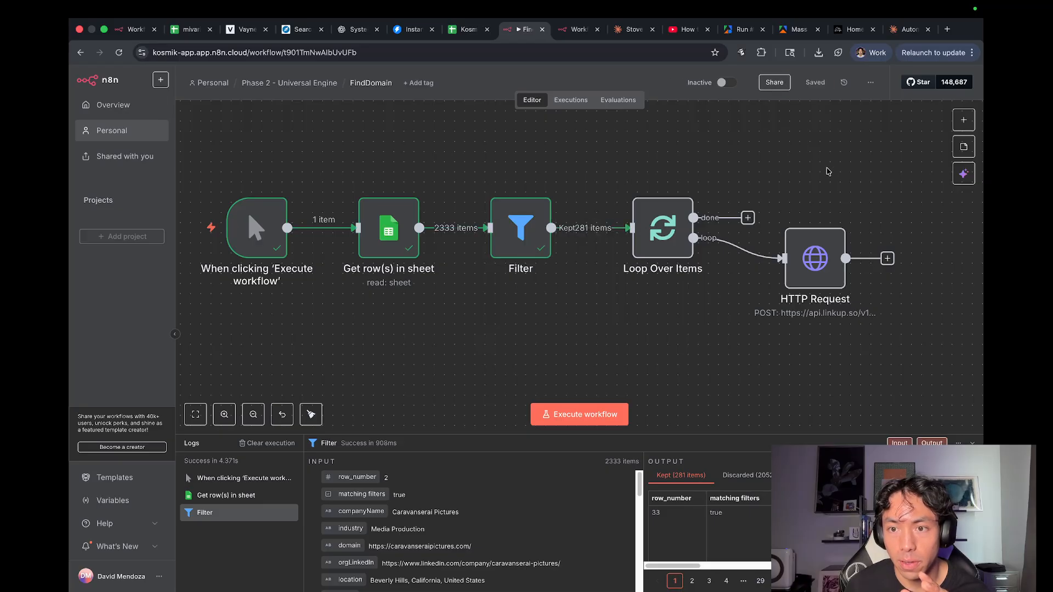
# Open the HTTP Request node and examine its JSON body parameter as an expression in the expanded editor.
pyautogui.doubleClick(822, 255)
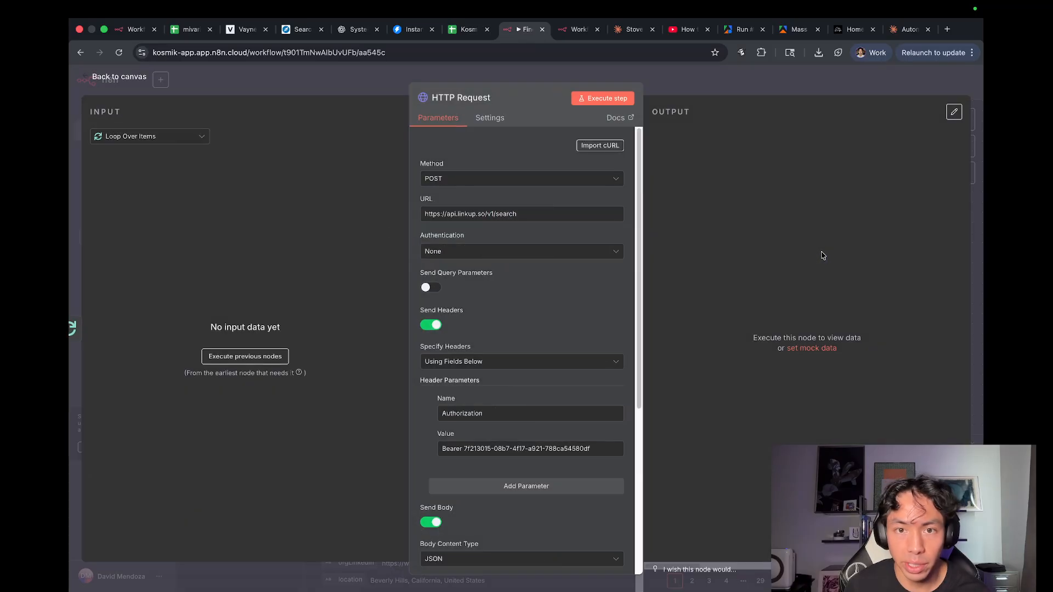
pyautogui.scroll(-5, 568, 367)
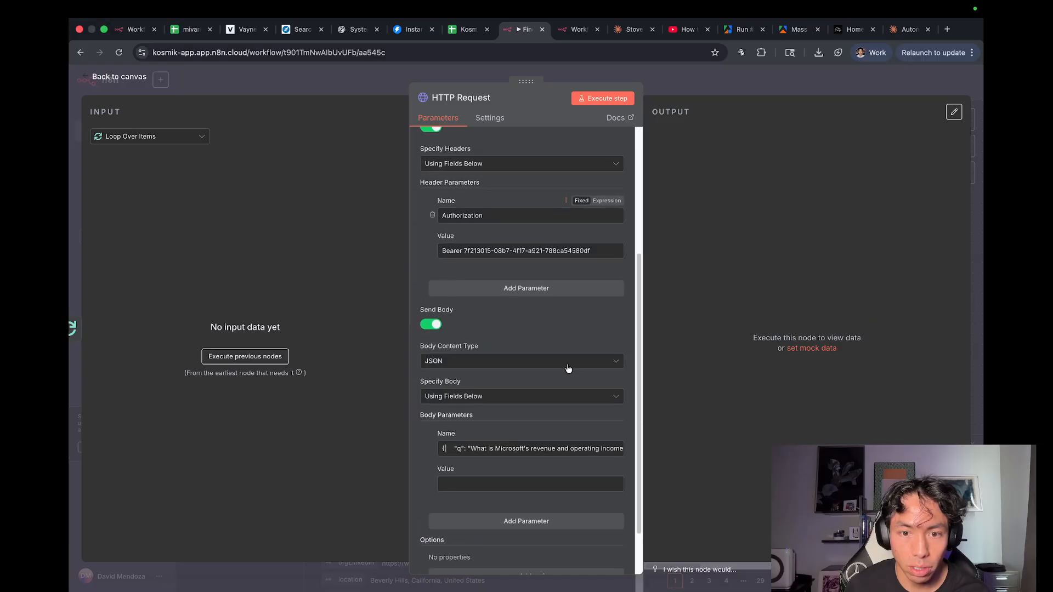
pyautogui.tripleClick(520, 433)
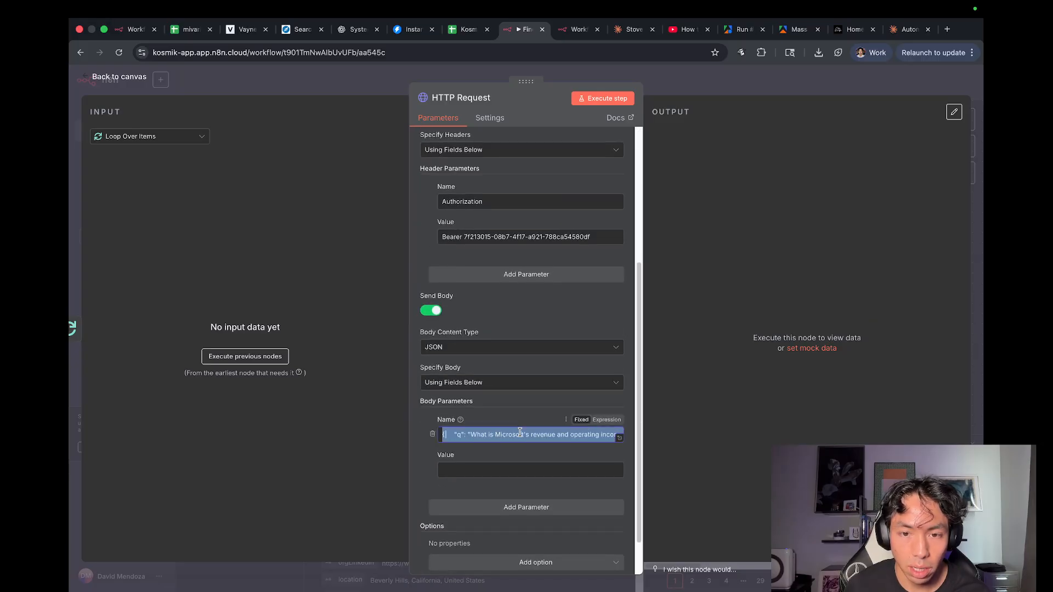
pyautogui.click(606, 420)
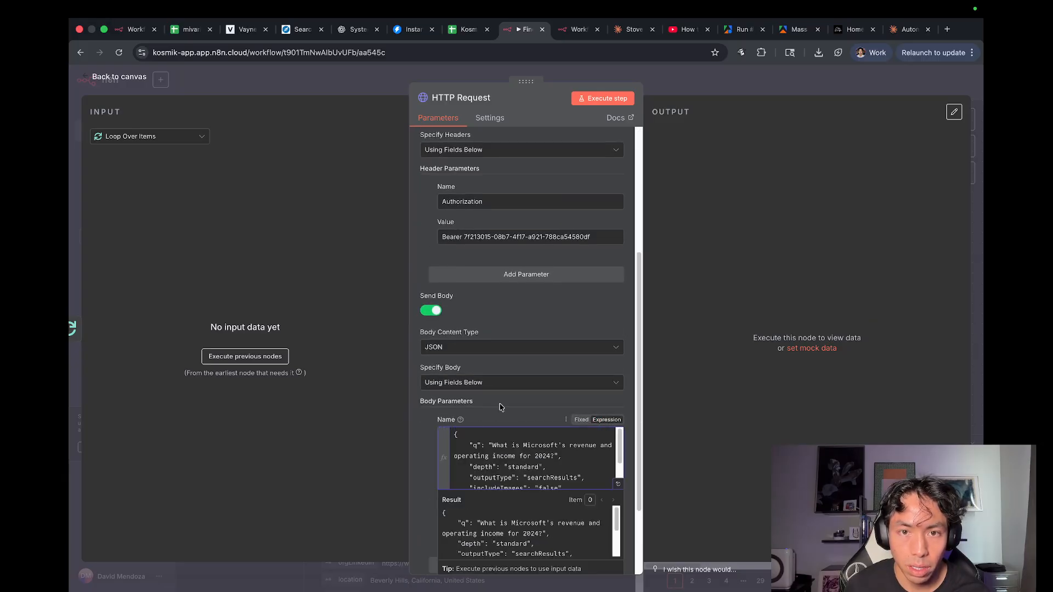
pyautogui.scroll(1, 500, 406)
pyautogui.scroll(-5, 499, 401)
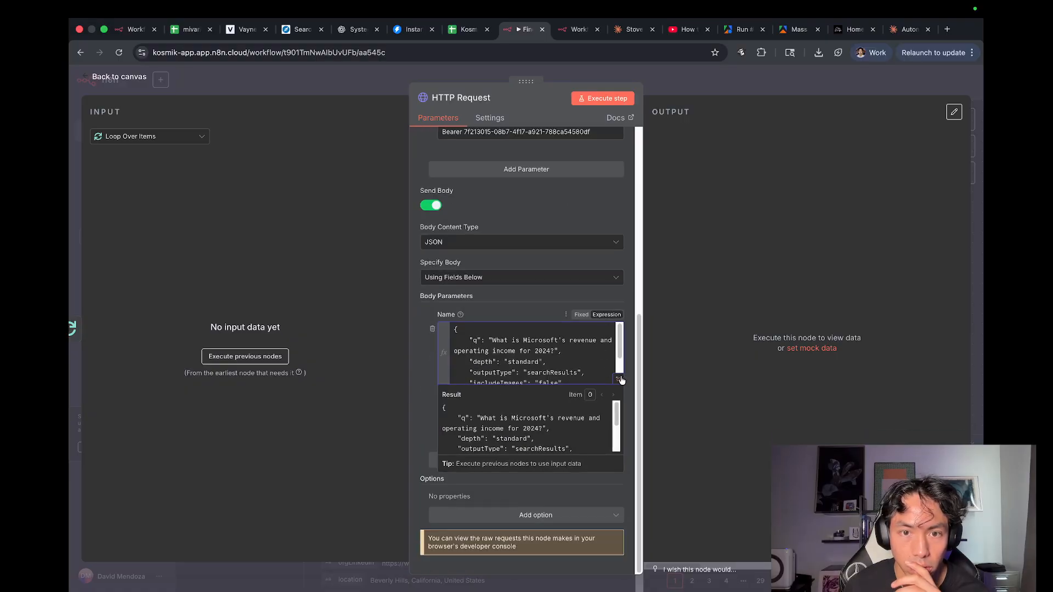
pyautogui.click(619, 380)
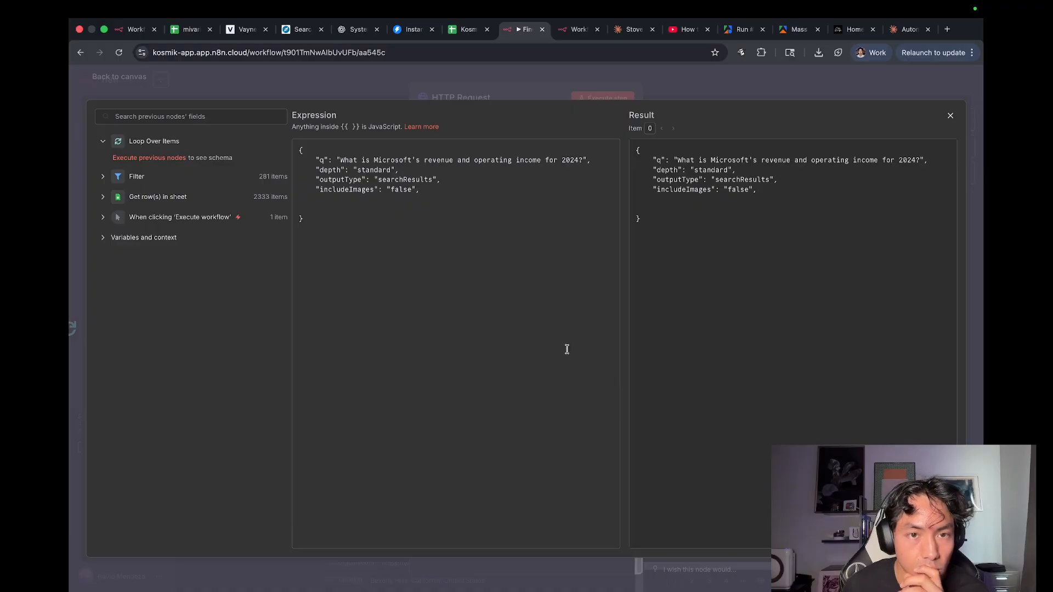
pyautogui.click(518, 90)
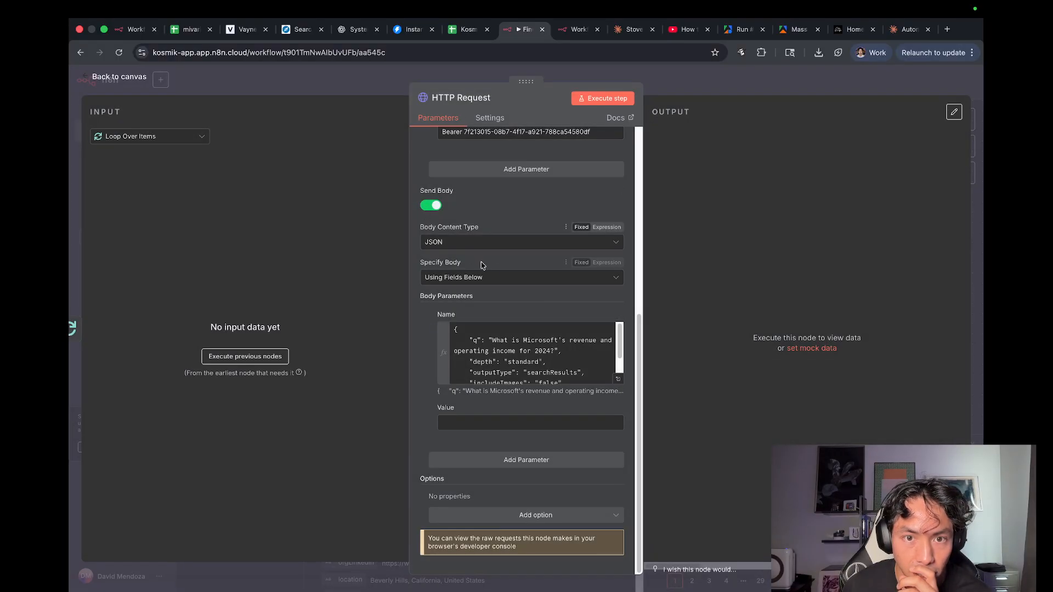
# Delete the HTTP Request body parameter holding the sample Microsoft query and add a blank parameter in its place.
pyautogui.click(492, 281)
pyautogui.click(493, 283)
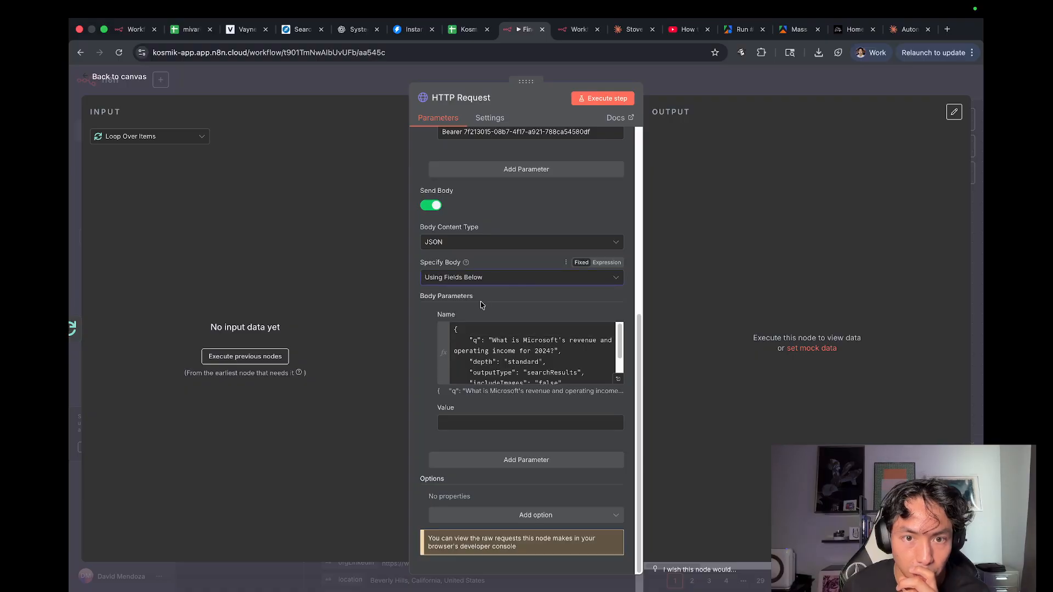
pyautogui.click(431, 328)
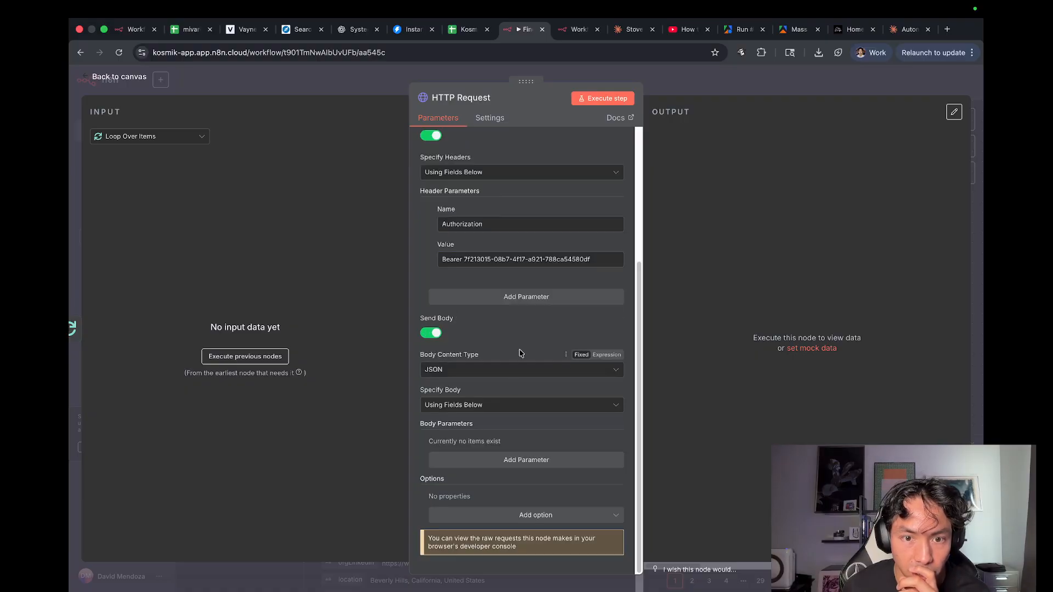
pyautogui.click(526, 459)
pyautogui.scroll(-1, 526, 423)
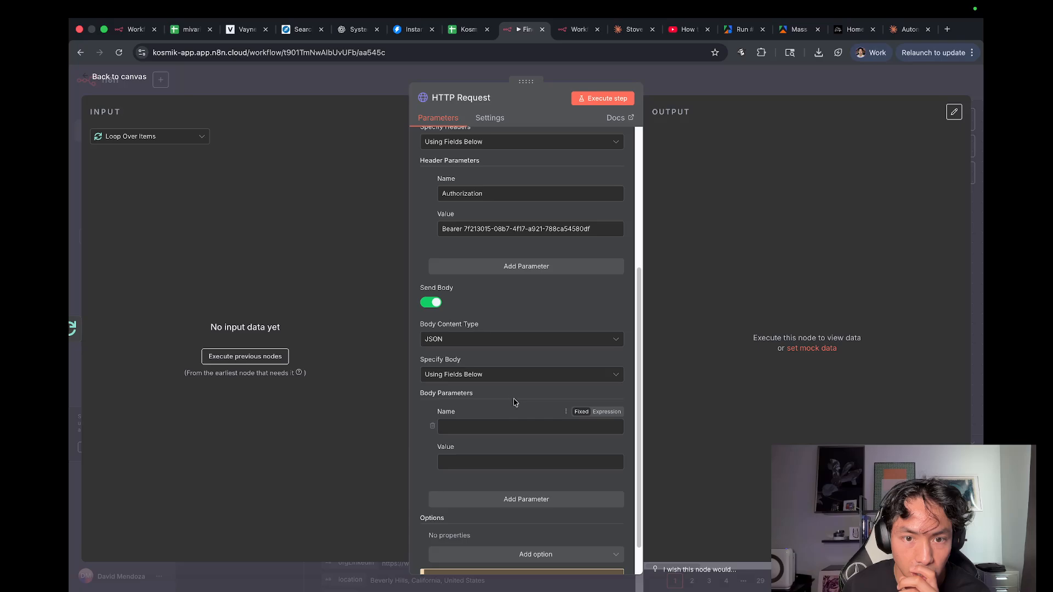
# Check Linkup's sample cURL request body and keep the HTTP Request body specified as Using Fields Below.
pyautogui.scroll(-1, 514, 400)
pyautogui.scroll(1, 513, 400)
pyautogui.scroll(-1, 513, 400)
pyautogui.click(508, 333)
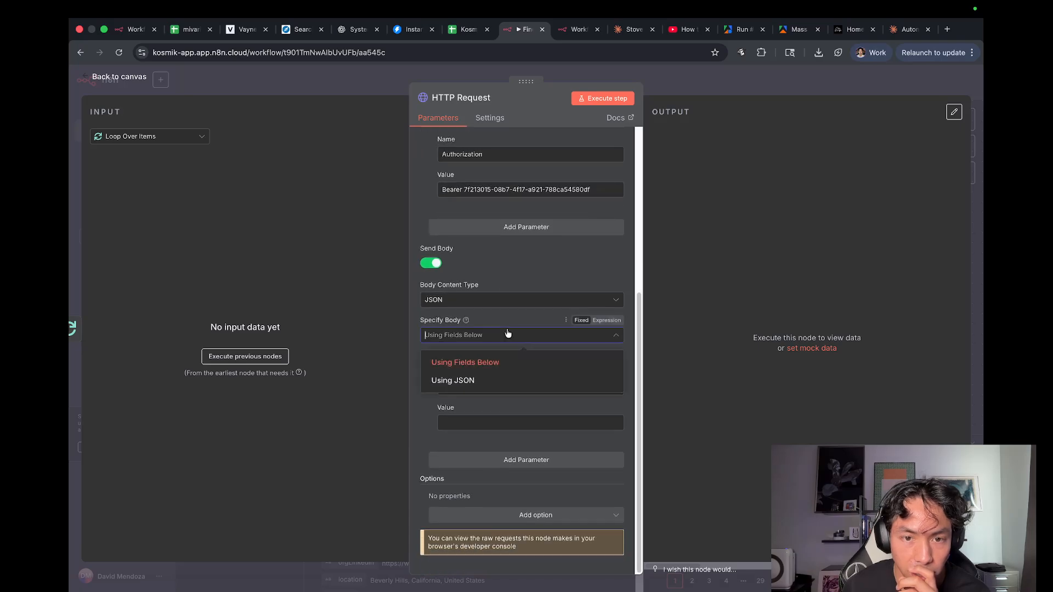
pyautogui.click(507, 334)
pyautogui.click(508, 335)
pyautogui.click(508, 334)
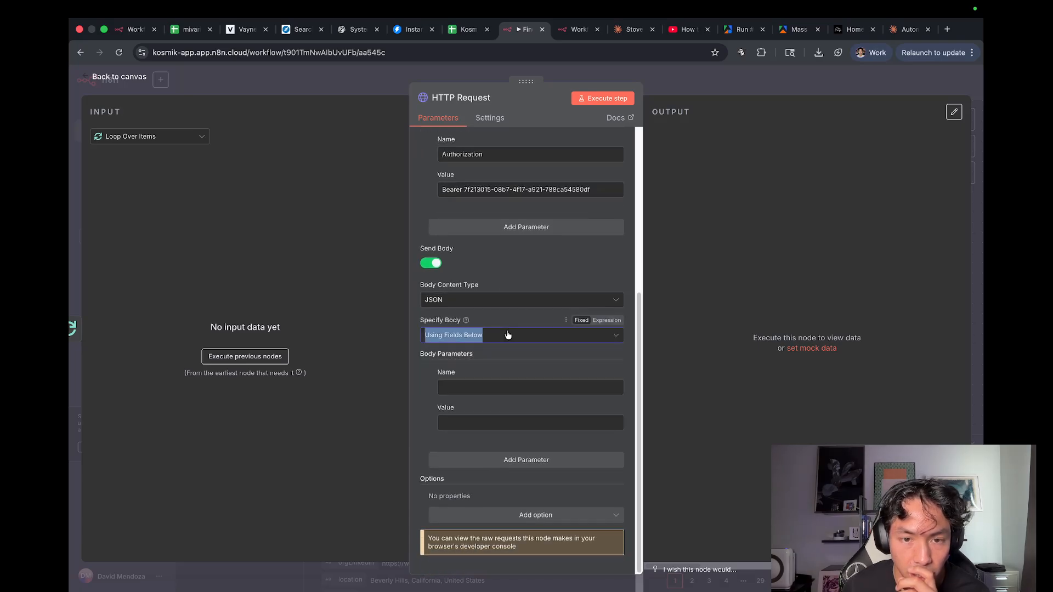
pyautogui.click(853, 31)
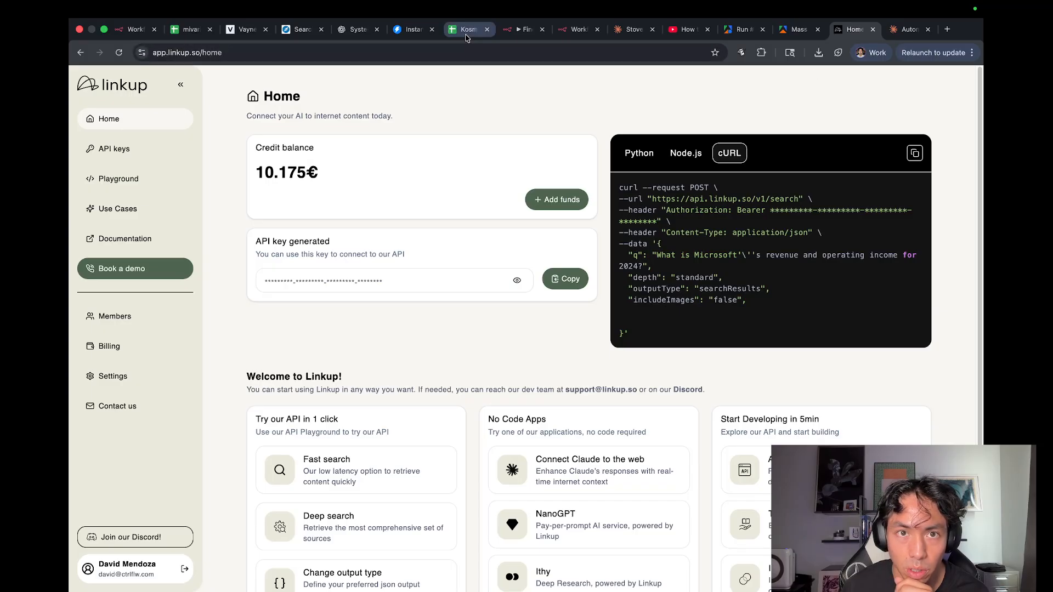
pyautogui.click(521, 29)
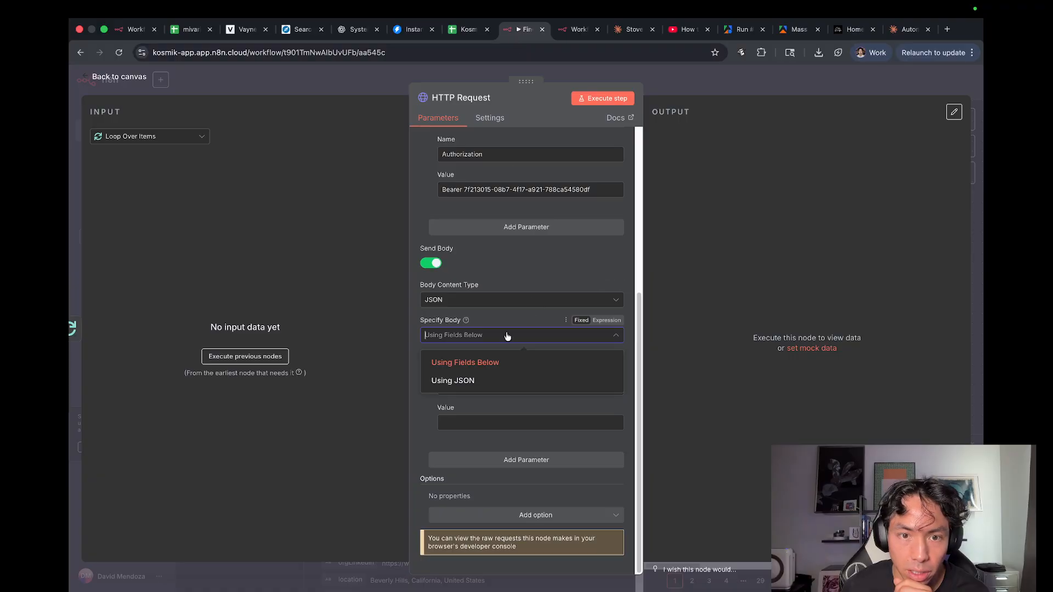
pyautogui.click(483, 363)
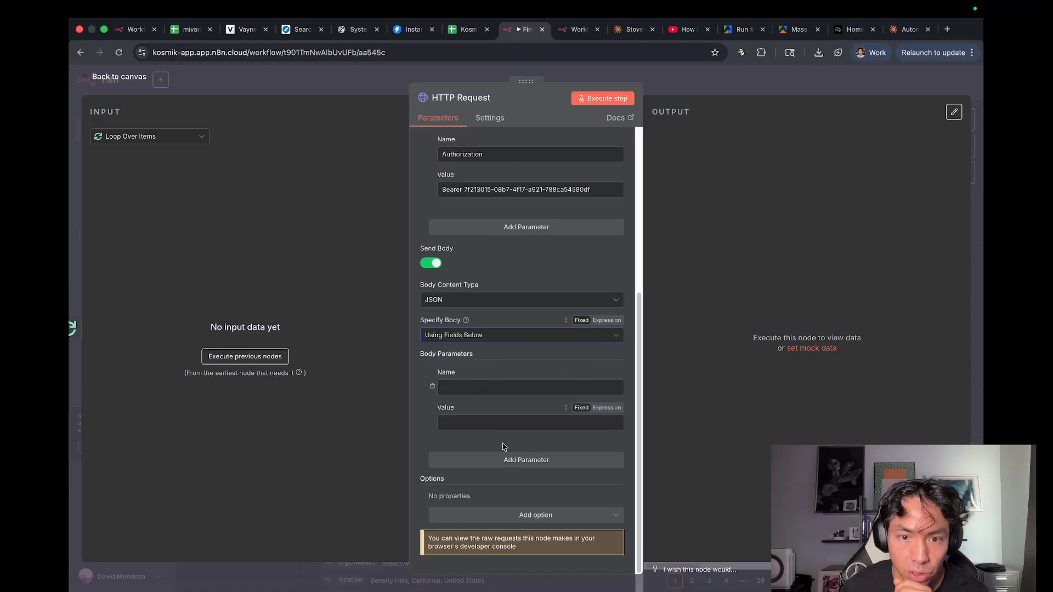
# Add three more blank body parameters to the HTTP Request node.
pyautogui.click(508, 465)
pyautogui.scroll(-1, 504, 449)
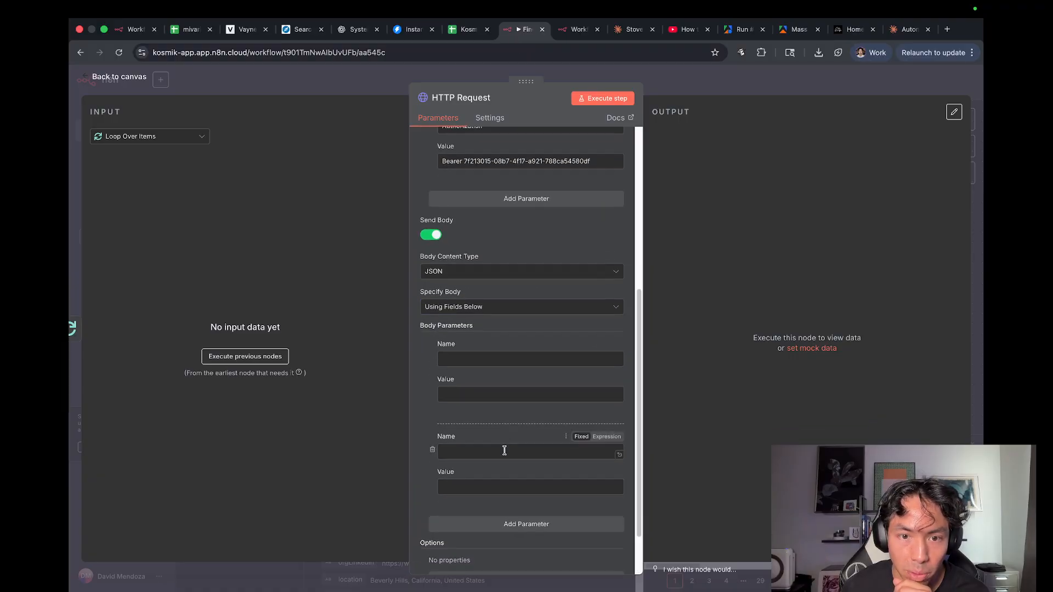
pyautogui.click(509, 522)
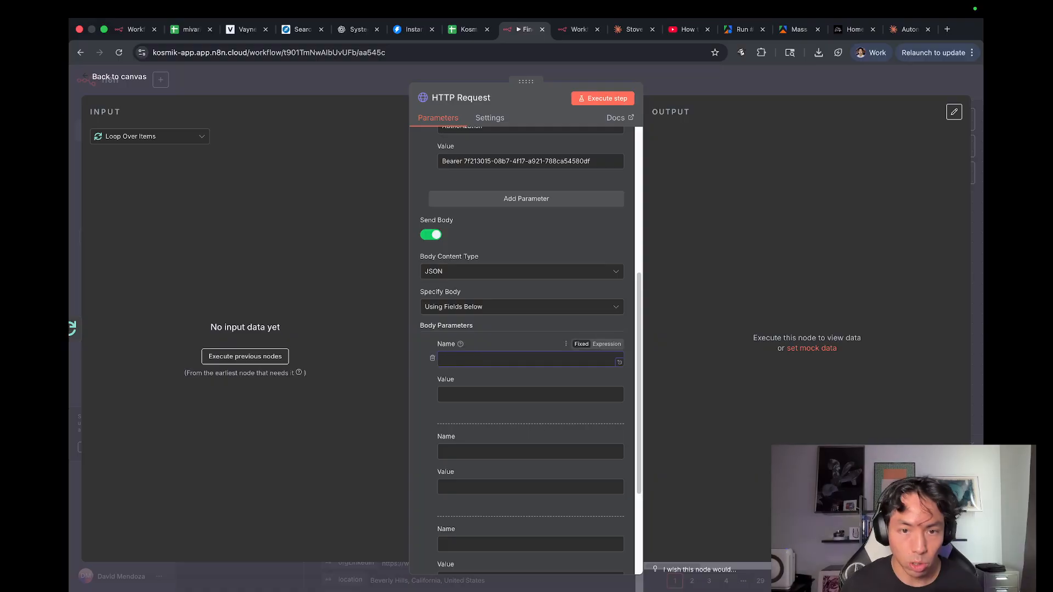
# Name the four body parameters q, depth, outputType and includeImages, following Linkup's sample cURL request.
pyautogui.write('q')
pyautogui.click(459, 398)
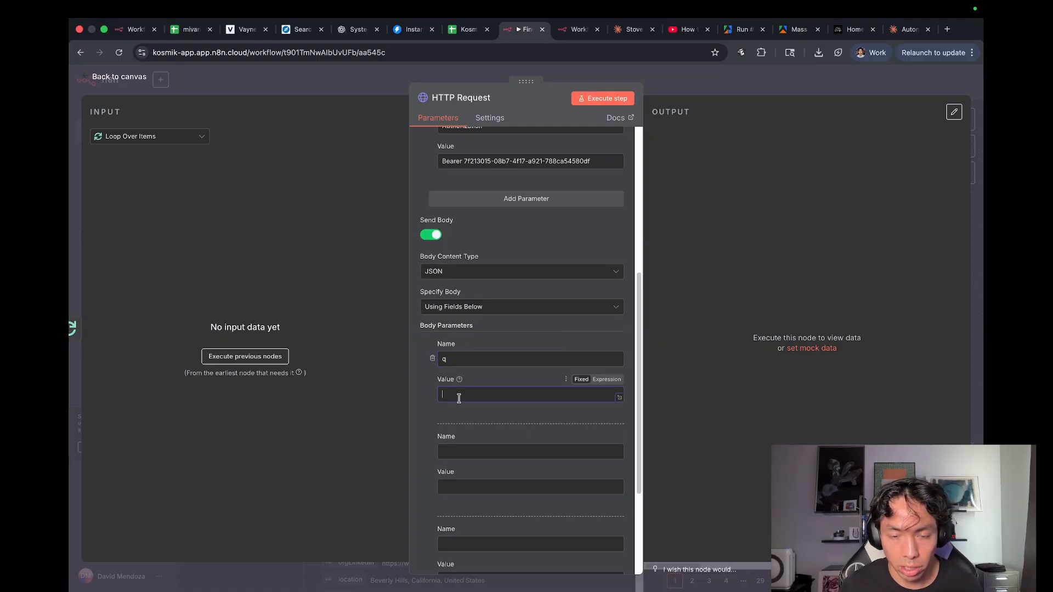
pyautogui.click(477, 451)
pyautogui.write('depth')
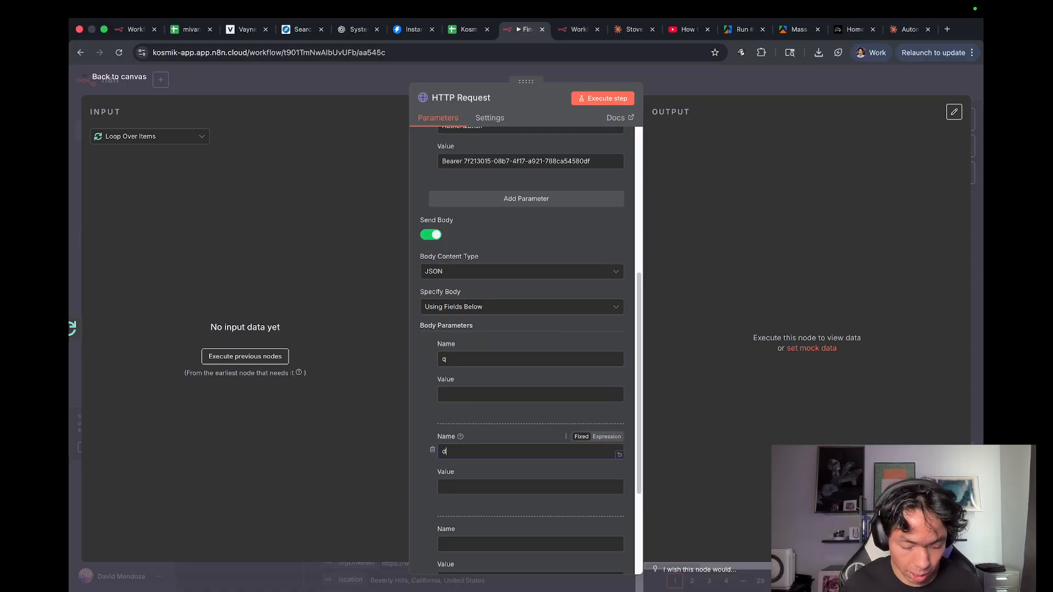
pyautogui.click(854, 29)
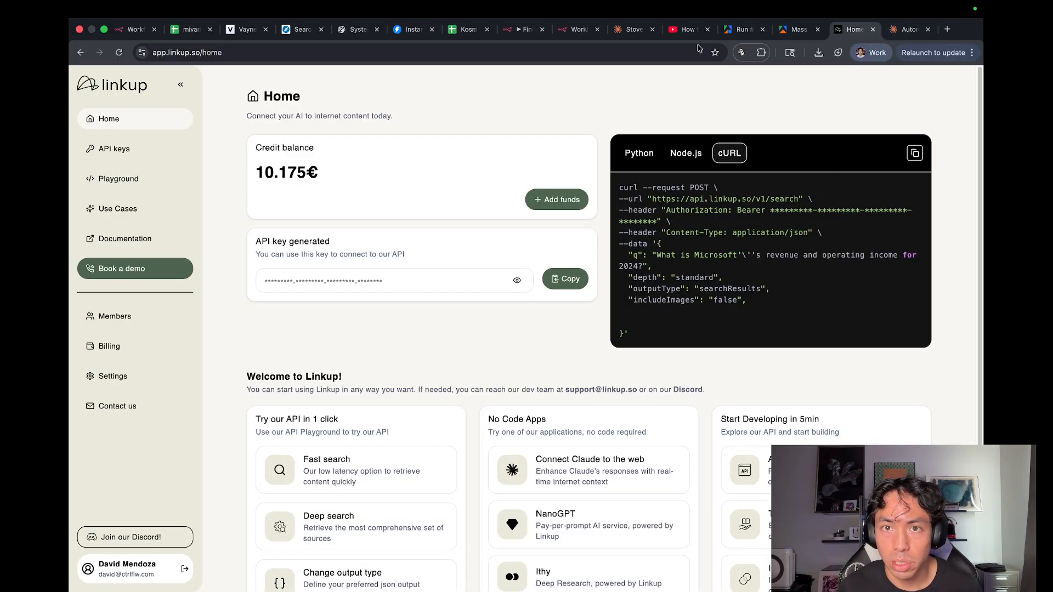
pyautogui.click(524, 29)
pyautogui.scroll(-1, 476, 492)
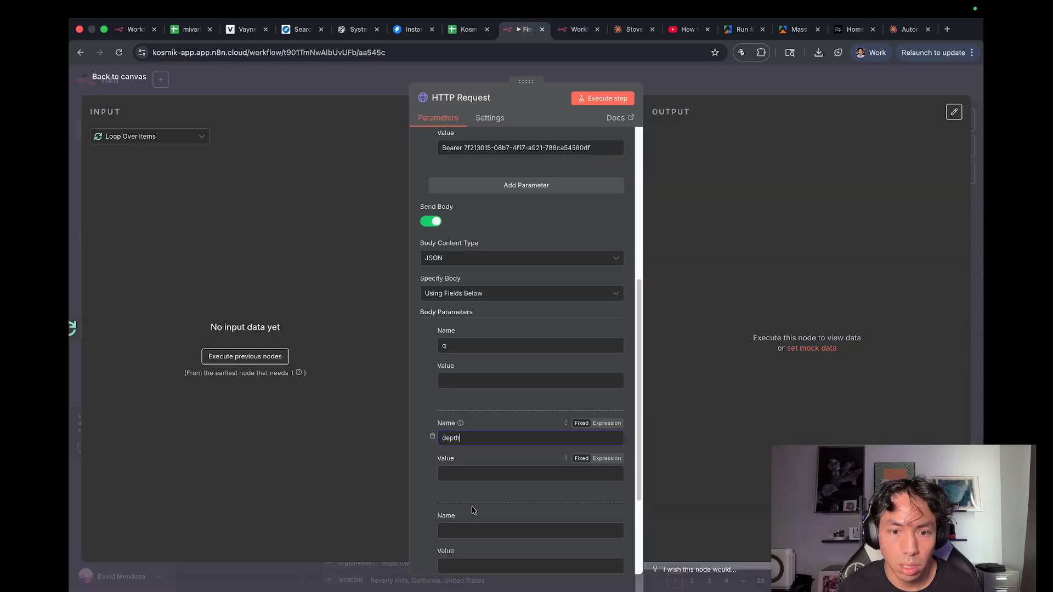
pyautogui.click(476, 528)
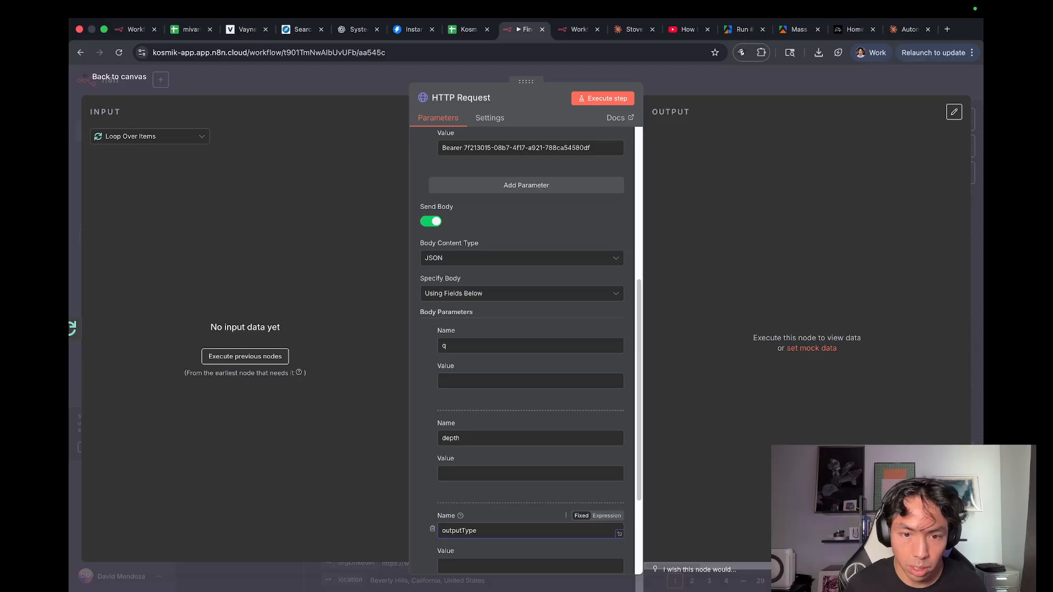
pyautogui.scroll(-5, 478, 493)
pyautogui.click(478, 466)
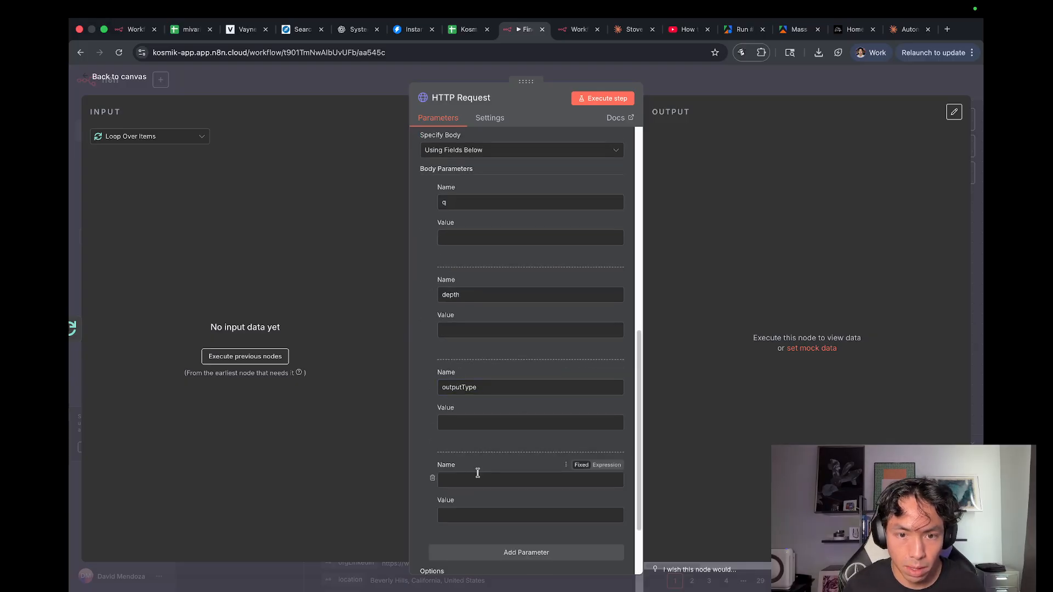
pyautogui.click(477, 477)
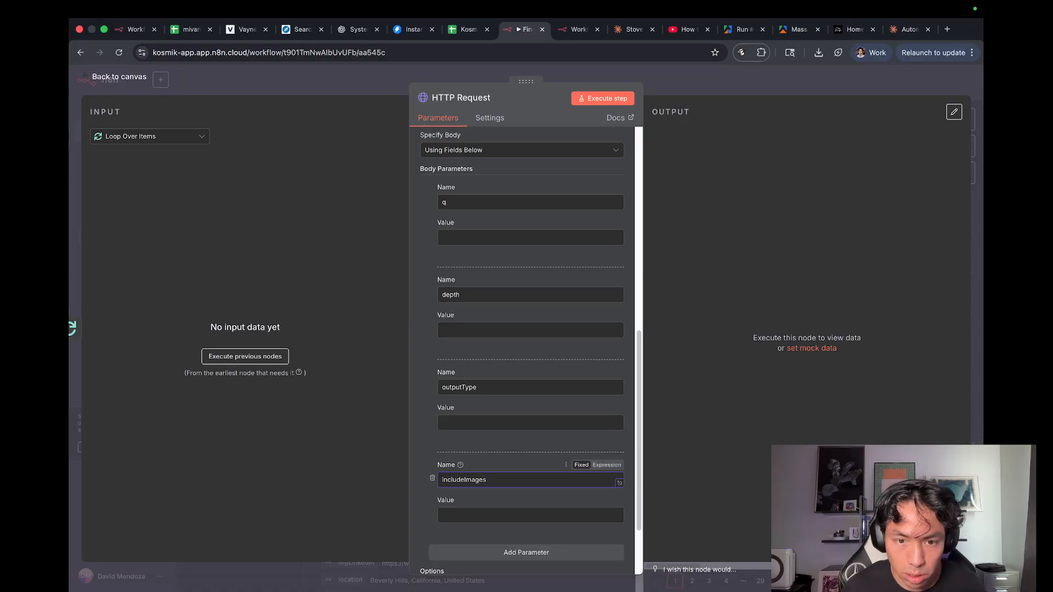
# Set the includeImages parameter's value to false, as in Linkup's sample request.
pyautogui.click(486, 515)
pyautogui.write('no')
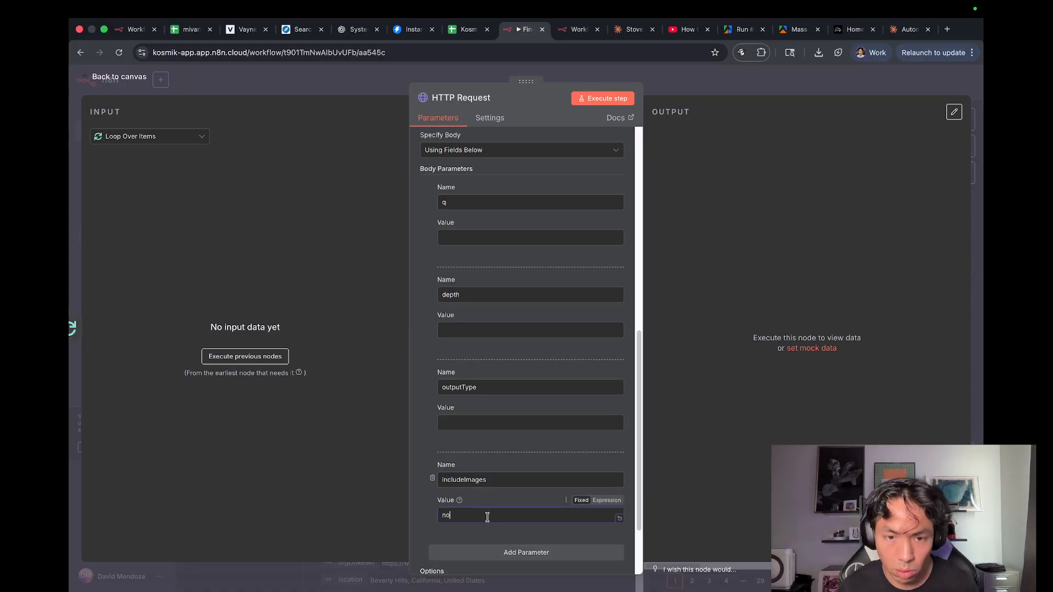
pyautogui.click(862, 33)
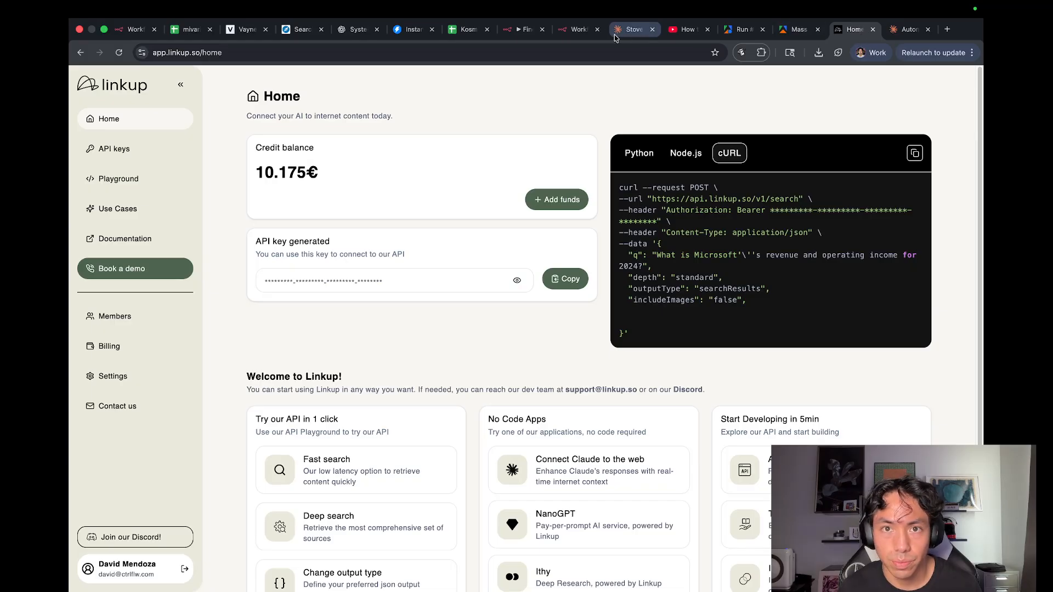
pyautogui.click(525, 29)
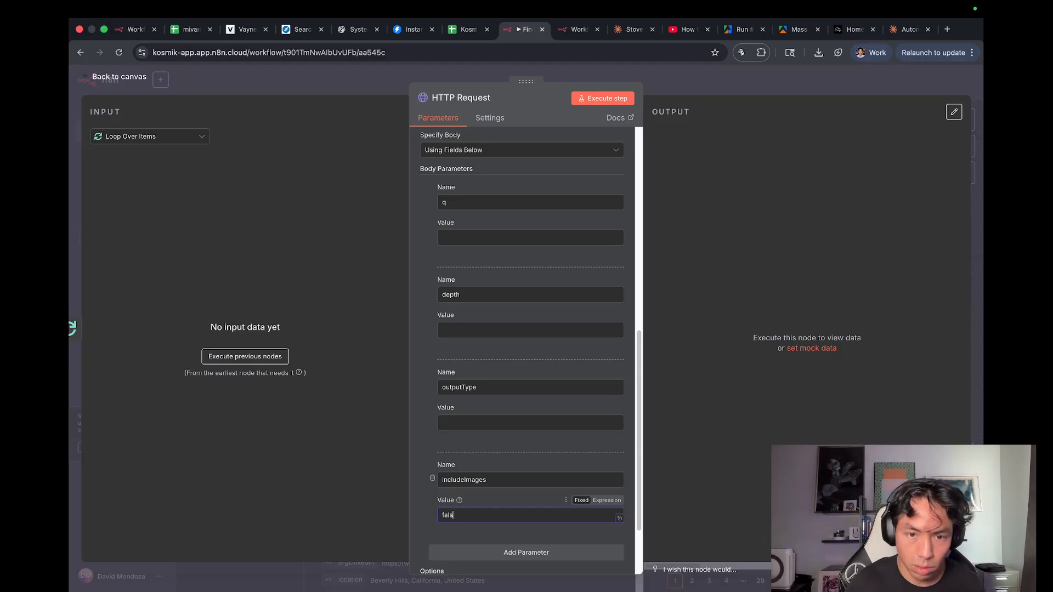
pyautogui.write('e')
# Set the outputType parameter's value to searchResults and the depth parameter's value to standard.
pyautogui.click(463, 421)
pyautogui.write('sults')
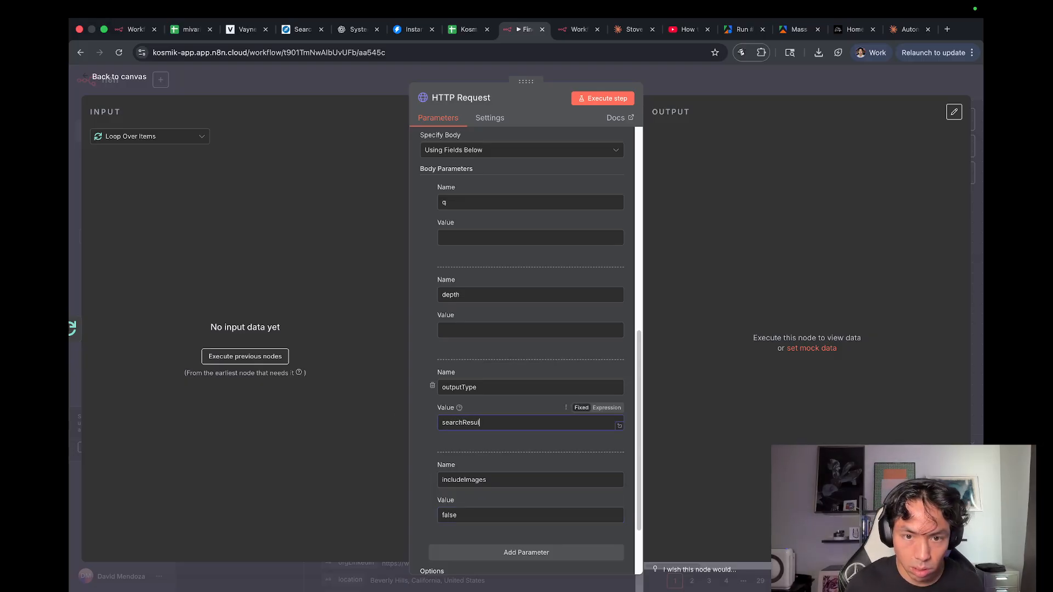
pyautogui.click(476, 330)
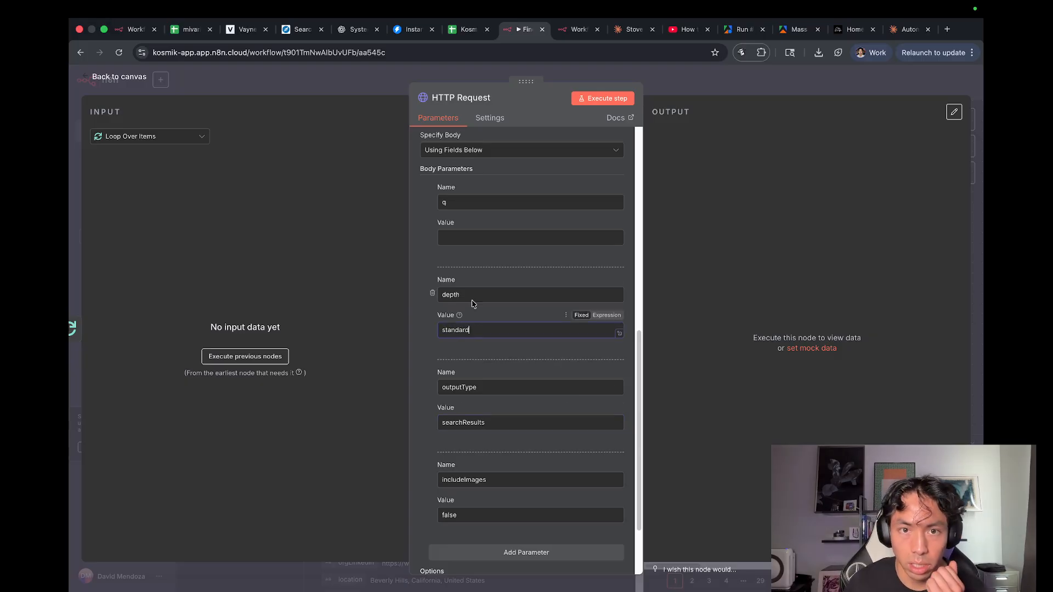
# Open the Linkup Playground and compare the Standard and Deep depths and the Sourced answer and Search results output types in the generated code.
pyautogui.click(847, 31)
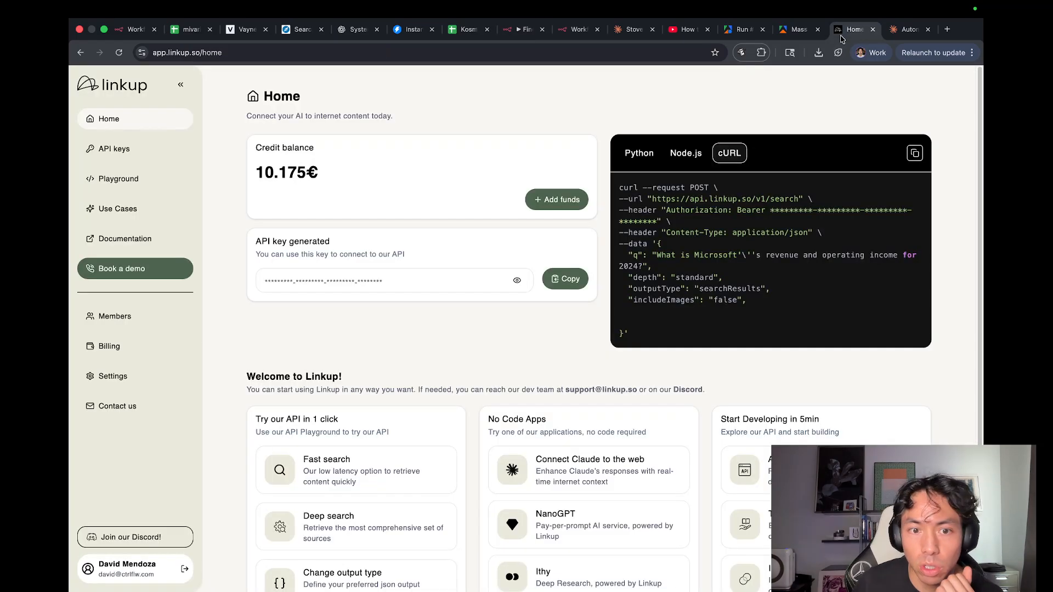
pyautogui.click(116, 179)
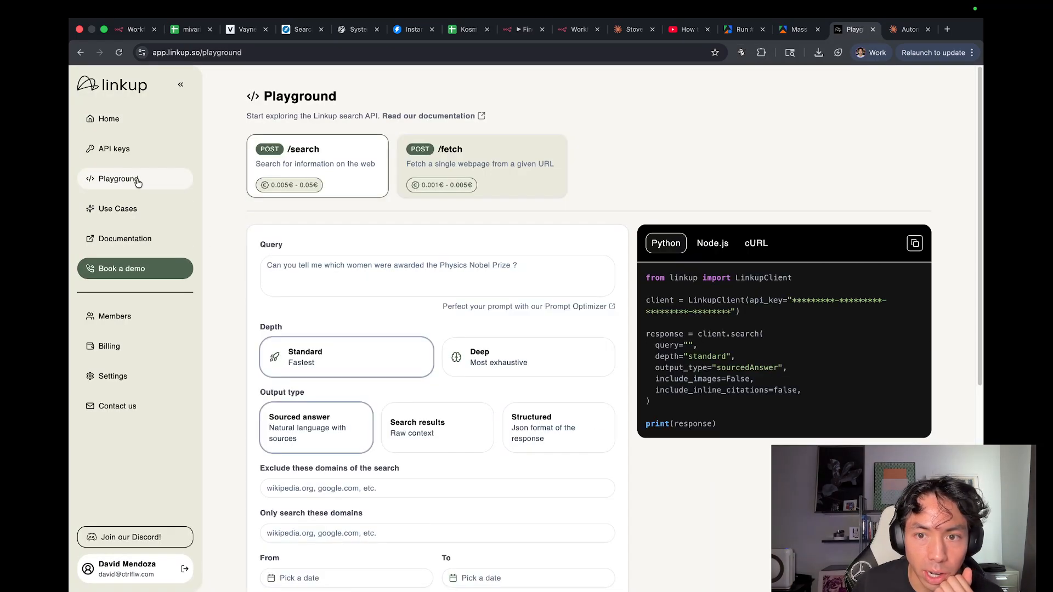
pyautogui.scroll(-1, 435, 309)
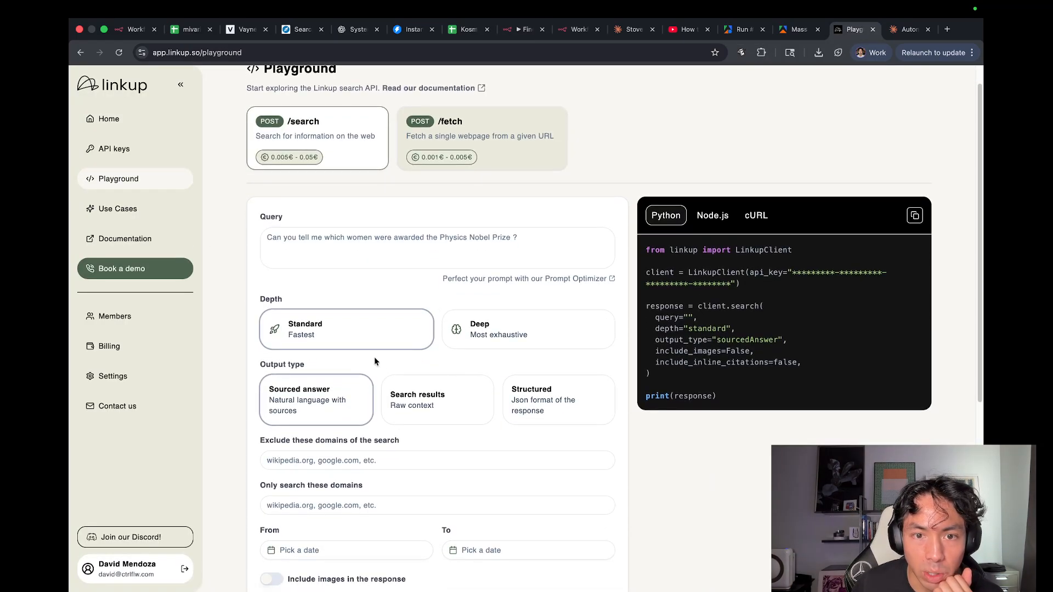
pyautogui.scroll(-1, 375, 361)
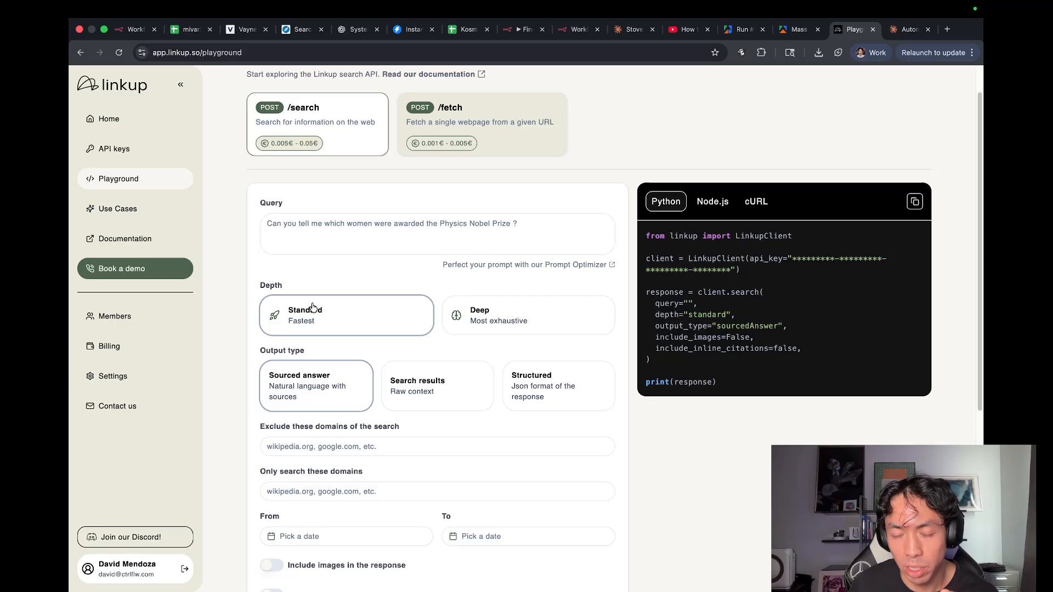
pyautogui.click(493, 315)
pyautogui.click(361, 317)
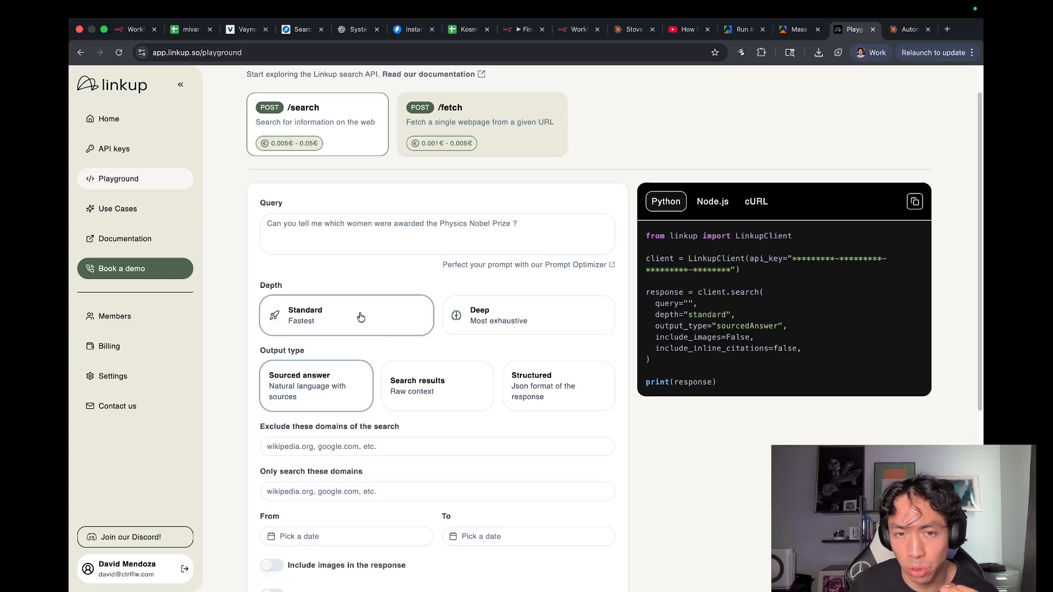
pyautogui.click(488, 315)
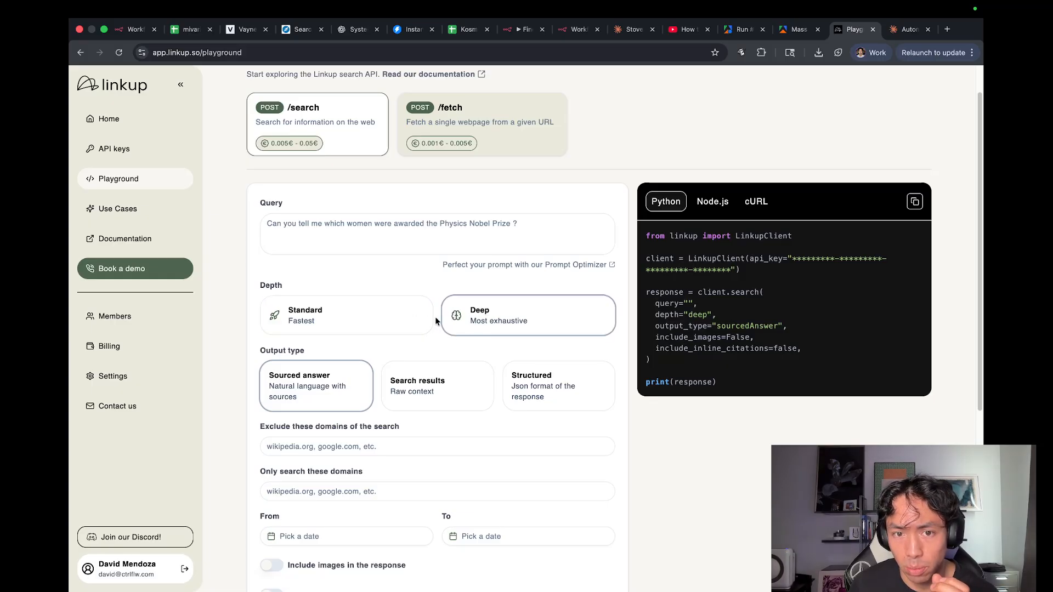
pyautogui.click(360, 322)
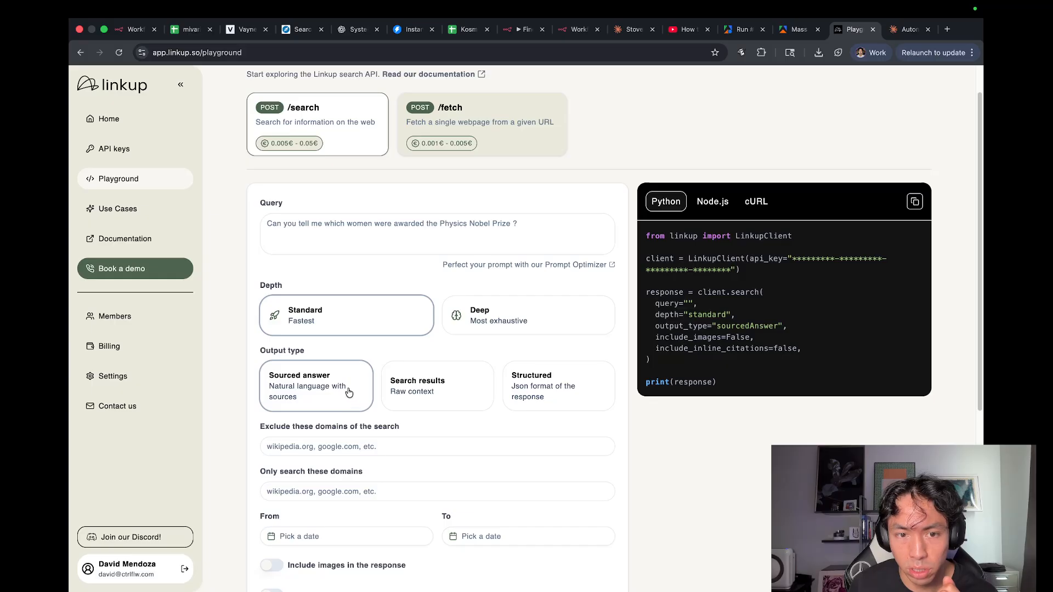
pyautogui.scroll(-1, 346, 391)
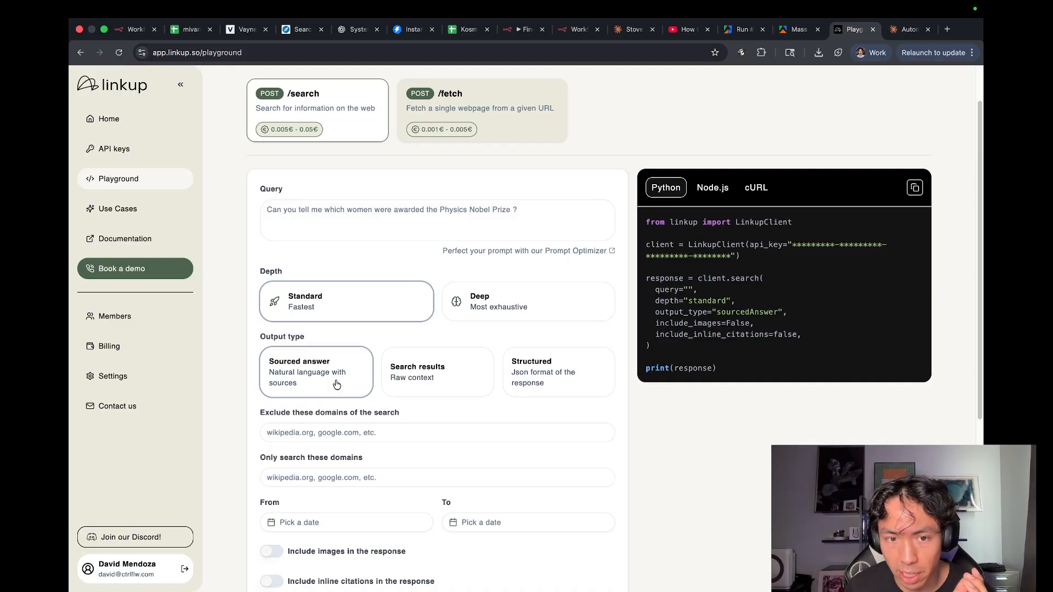
pyautogui.click(446, 384)
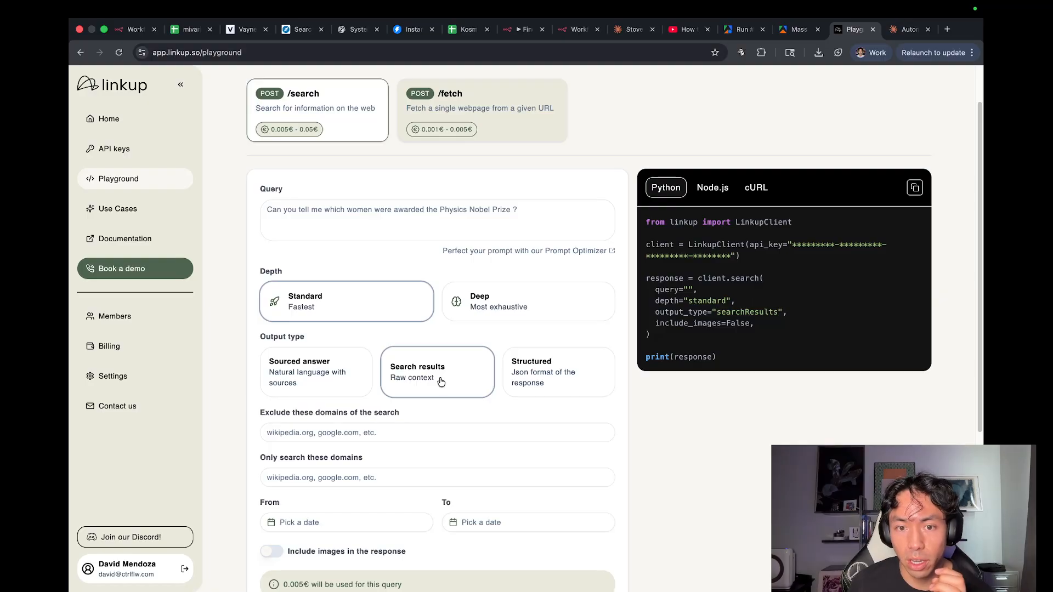
pyautogui.click(318, 376)
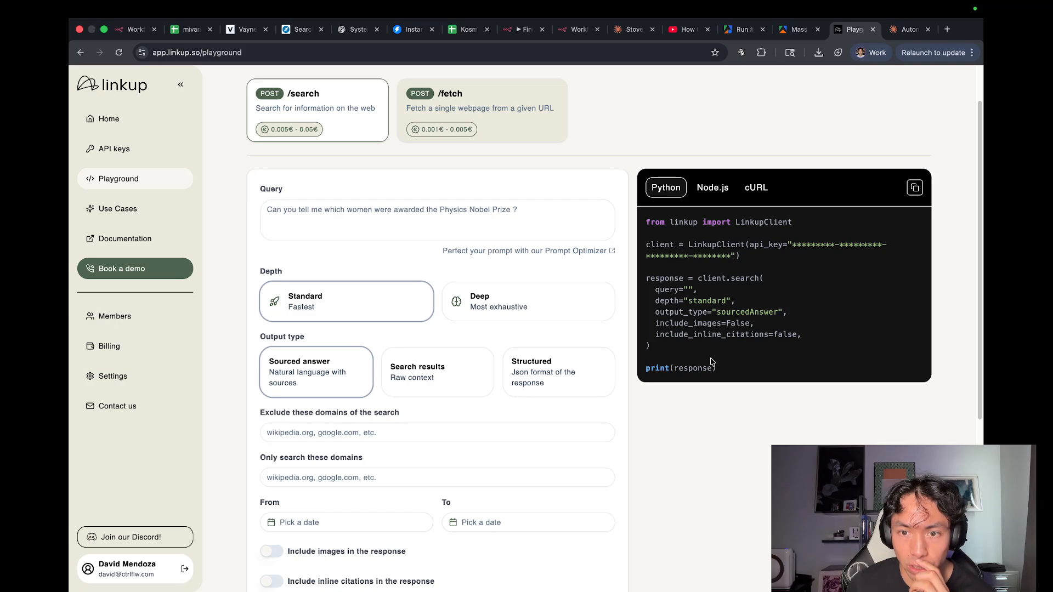
# Change the HTTP Request's outputType value to sourcedAnswer, matching the output type shown in the Linkup Playground code.
pyautogui.click(524, 32)
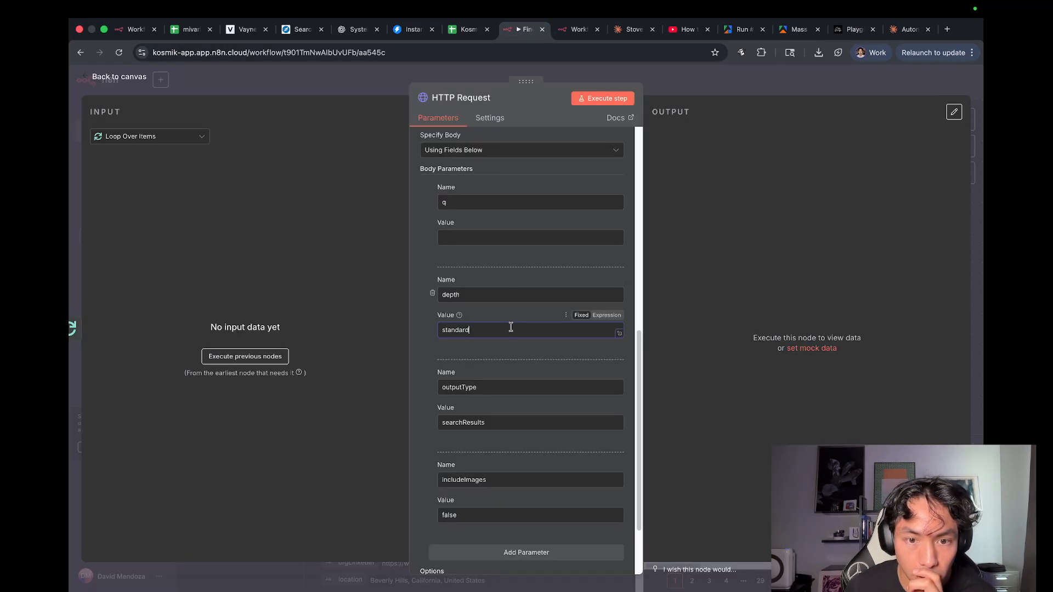
pyautogui.scroll(-1, 511, 326)
pyautogui.scroll(-1, 514, 340)
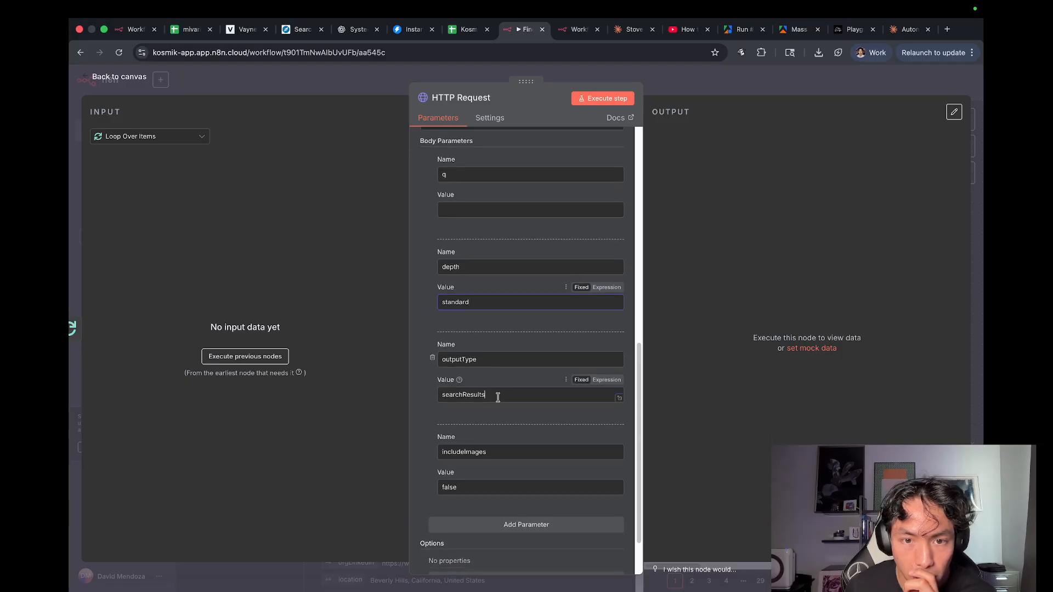
pyautogui.doubleClick(487, 395)
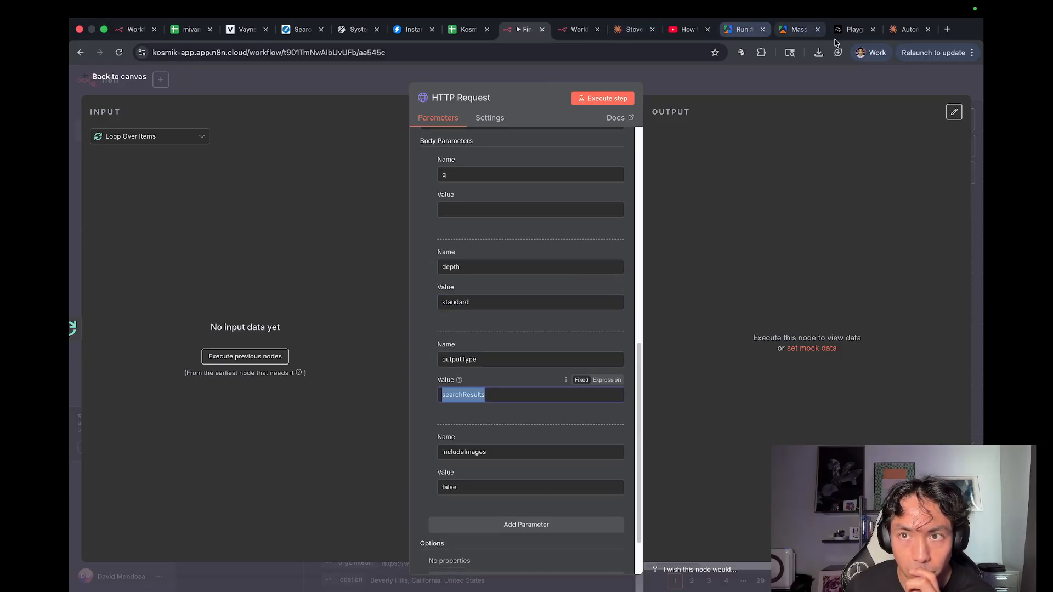
pyautogui.click(860, 34)
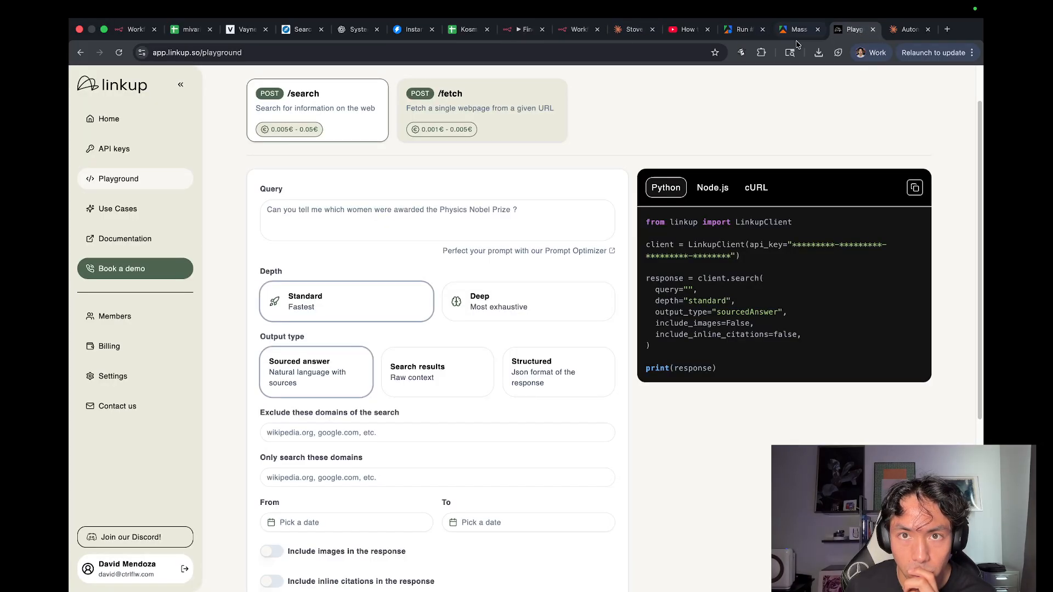
pyautogui.click(524, 29)
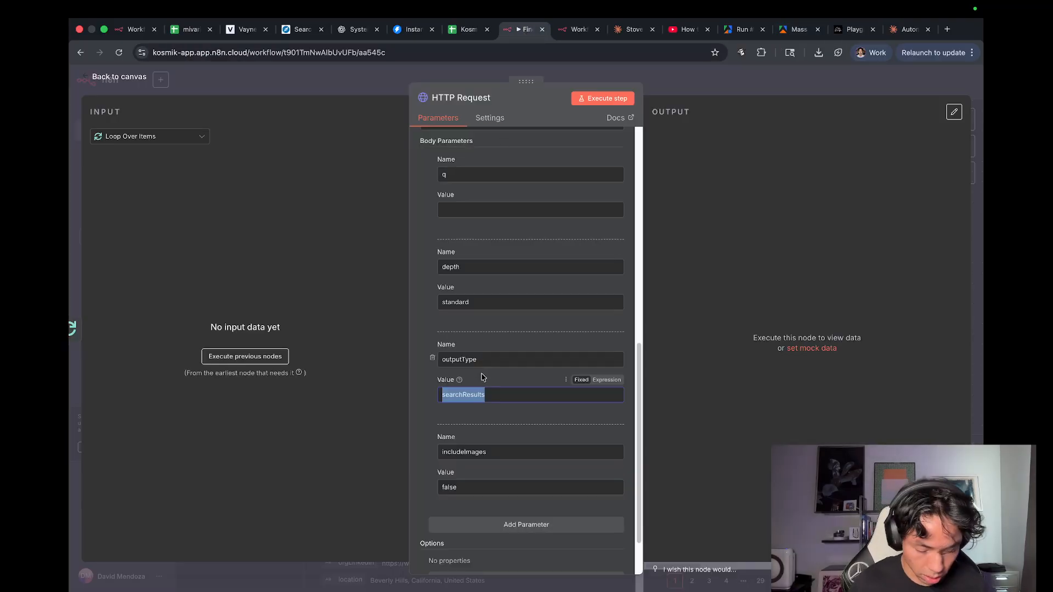
pyautogui.write('sourcedAnswer')
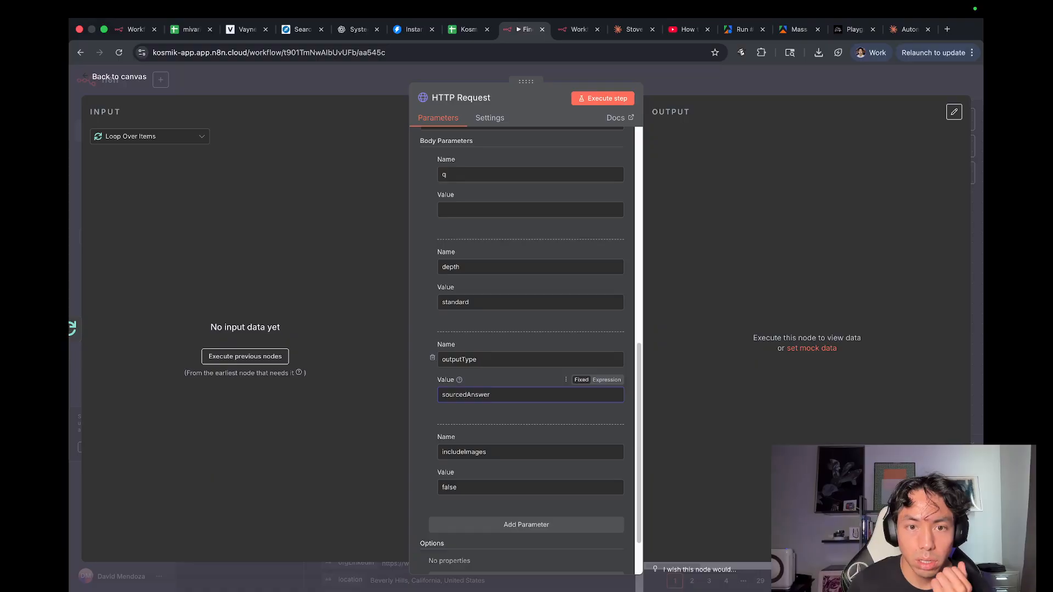
# Switch to Claude and start a new chat for writing the q parameter's search prompt.
pyautogui.scroll(1, 483, 283)
pyautogui.click(474, 224)
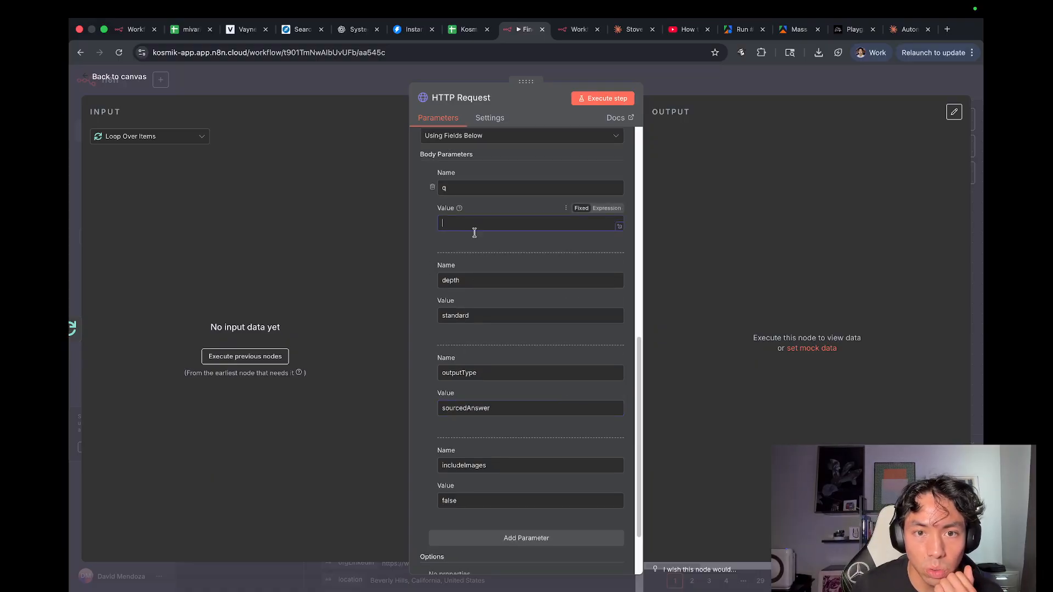
pyautogui.scroll(1, 472, 236)
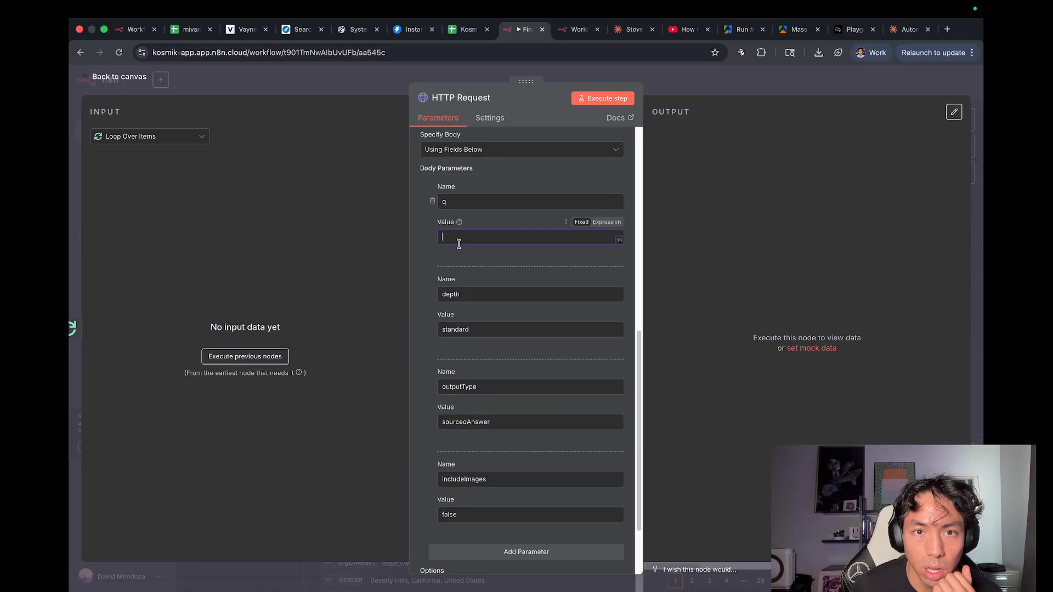
pyautogui.click(889, 34)
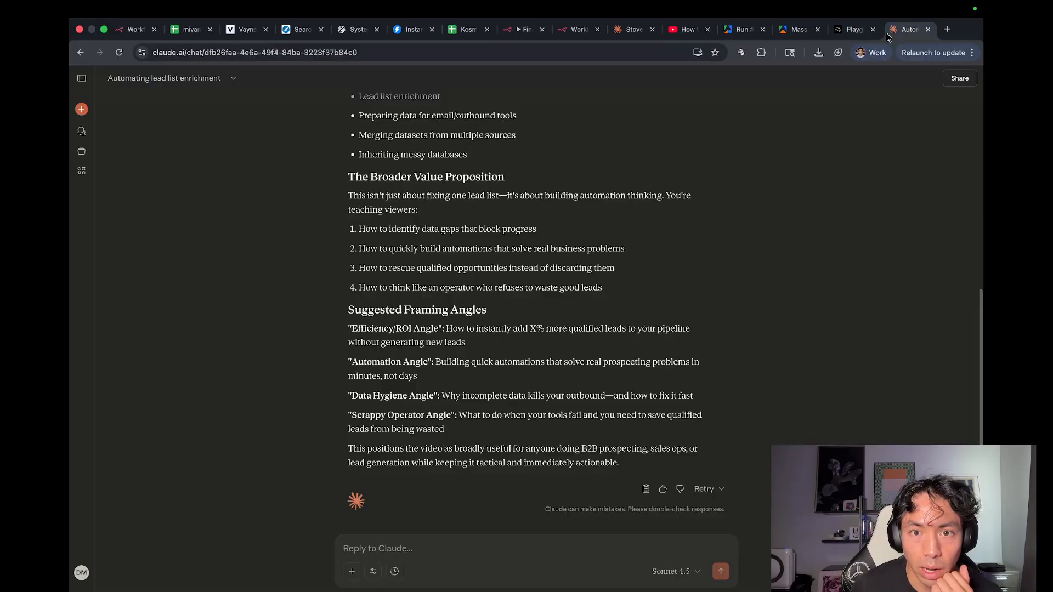
pyautogui.click(617, 33)
pyautogui.click(431, 572)
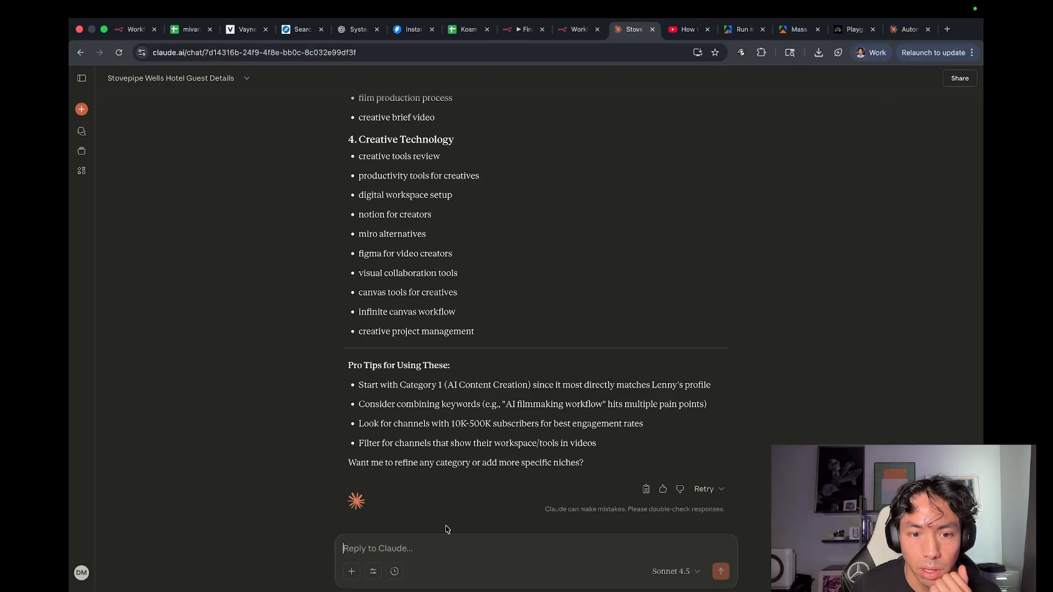
pyautogui.click(905, 30)
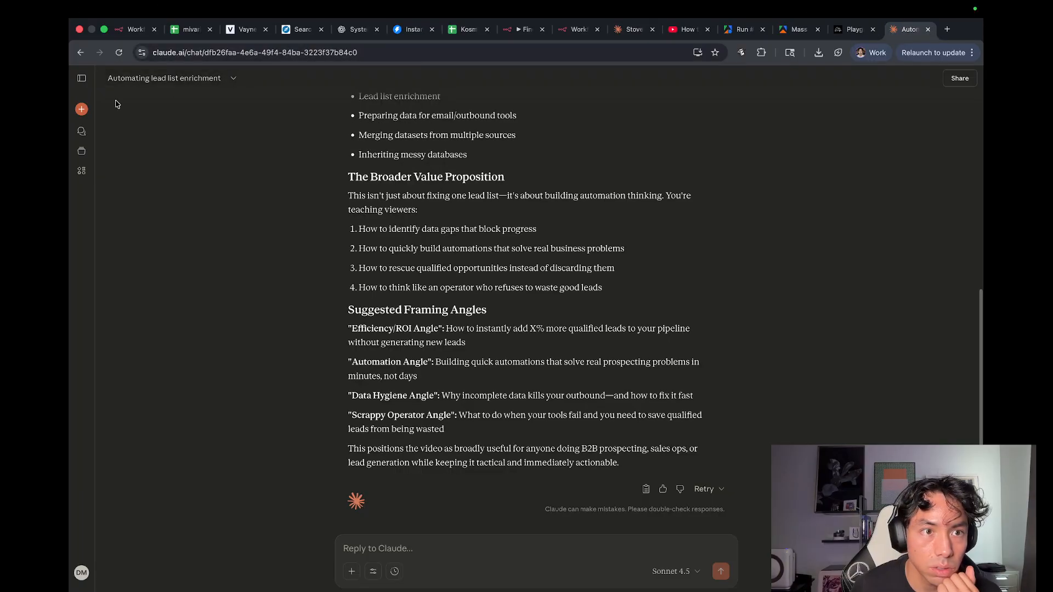
pyautogui.click(81, 110)
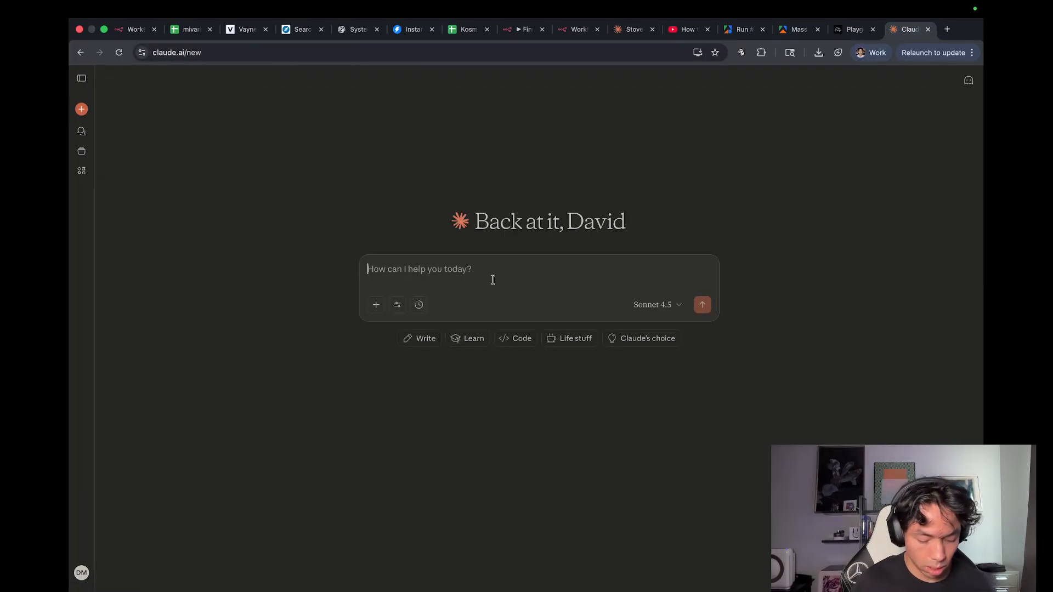
# Draft a message that opens with "hey can you" and asks Claude to return a linkup.so prompt.
pyautogui.write('hey can you r')
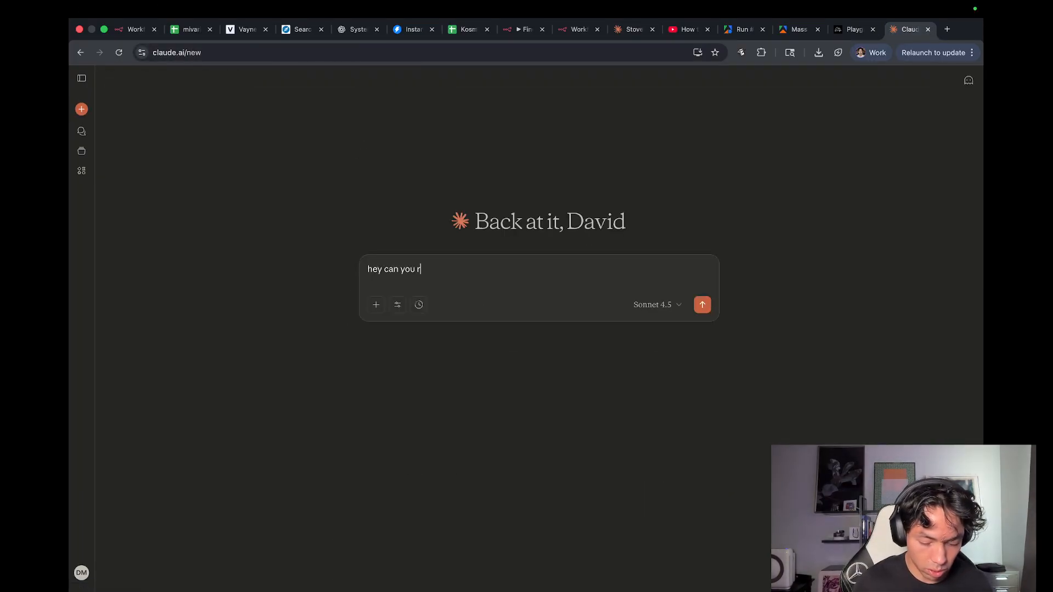
pyautogui.write('eturn a link')
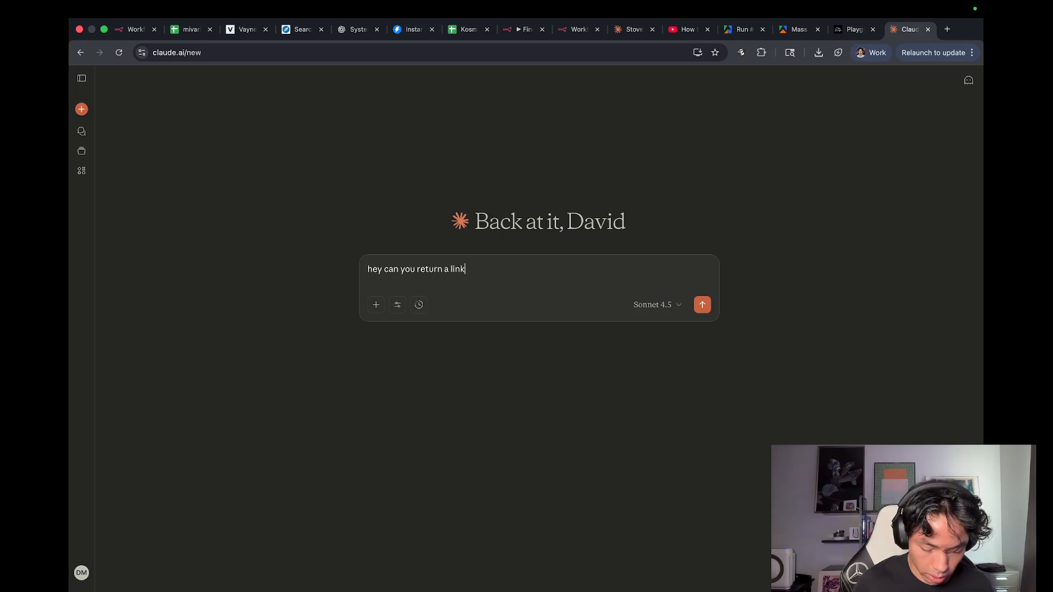
pyautogui.write('up.so prompo')
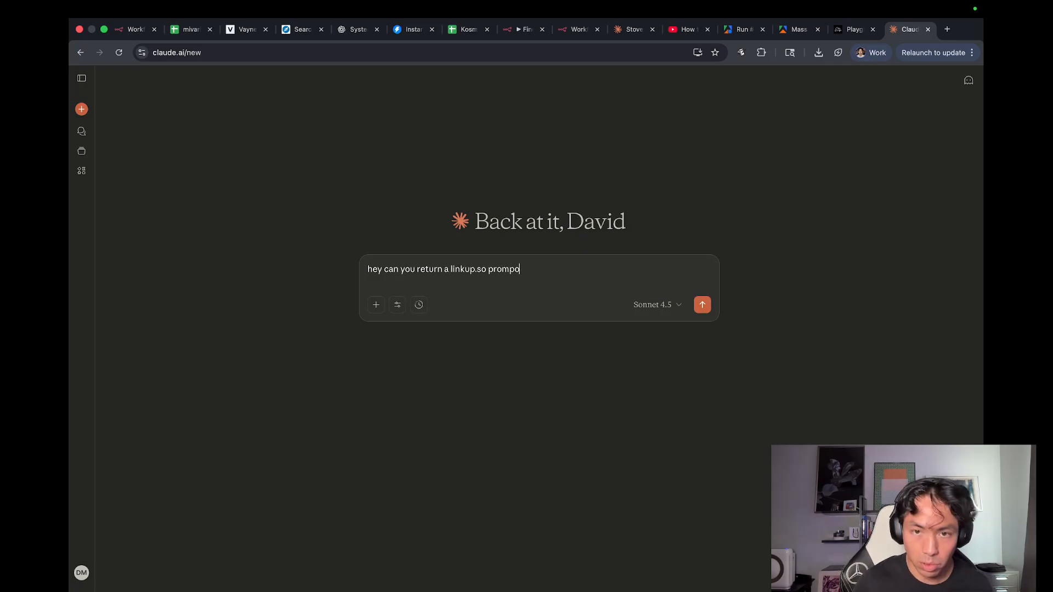
# Insert the line "you are a master prompt engineer for ai deep research tools." above the request.
pyautogui.write('you are a mast')
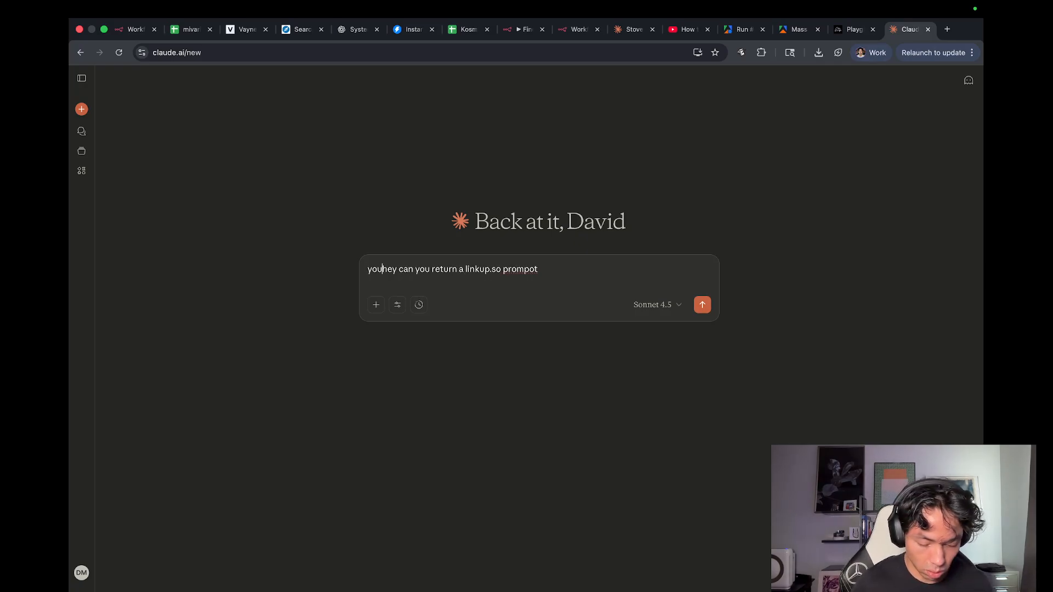
pyautogui.write('er prompt engineer')
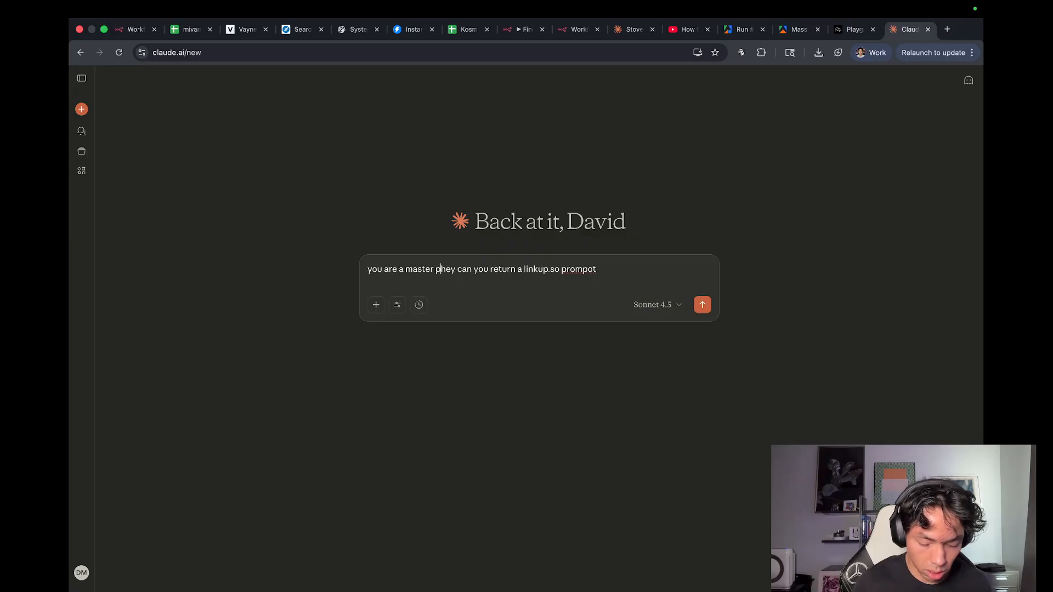
pyautogui.write(' for ai deep res')
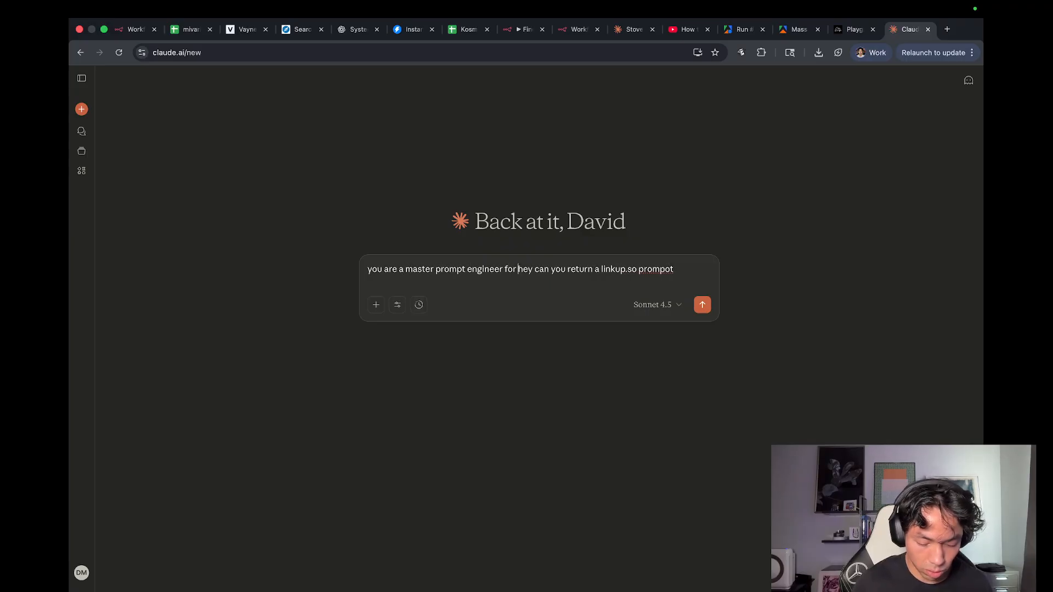
pyautogui.write('earch tools')
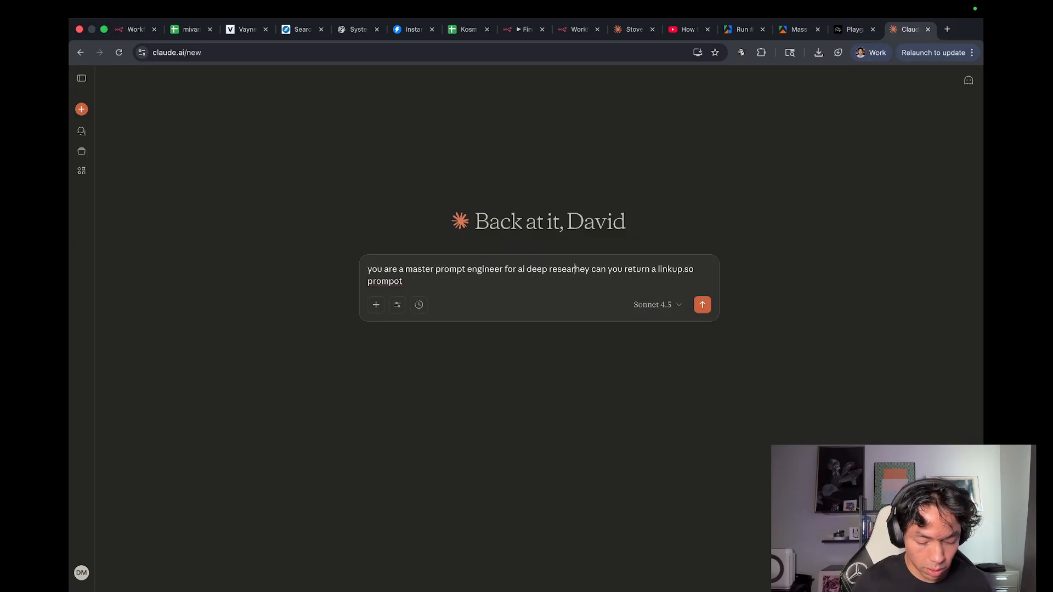
pyautogui.write('.')
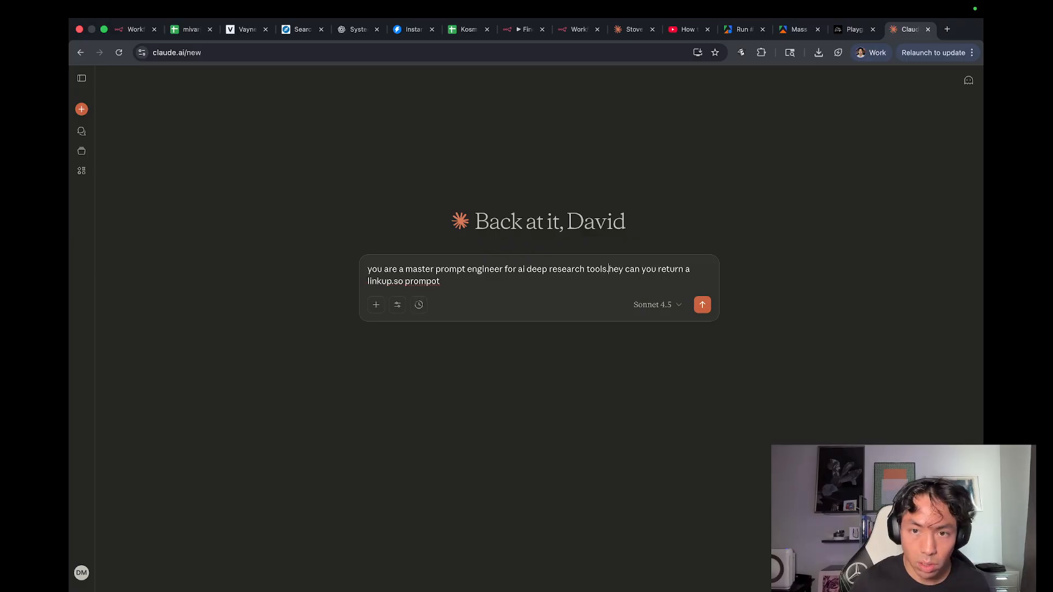
pyautogui.hotkey('shift', 'Return')
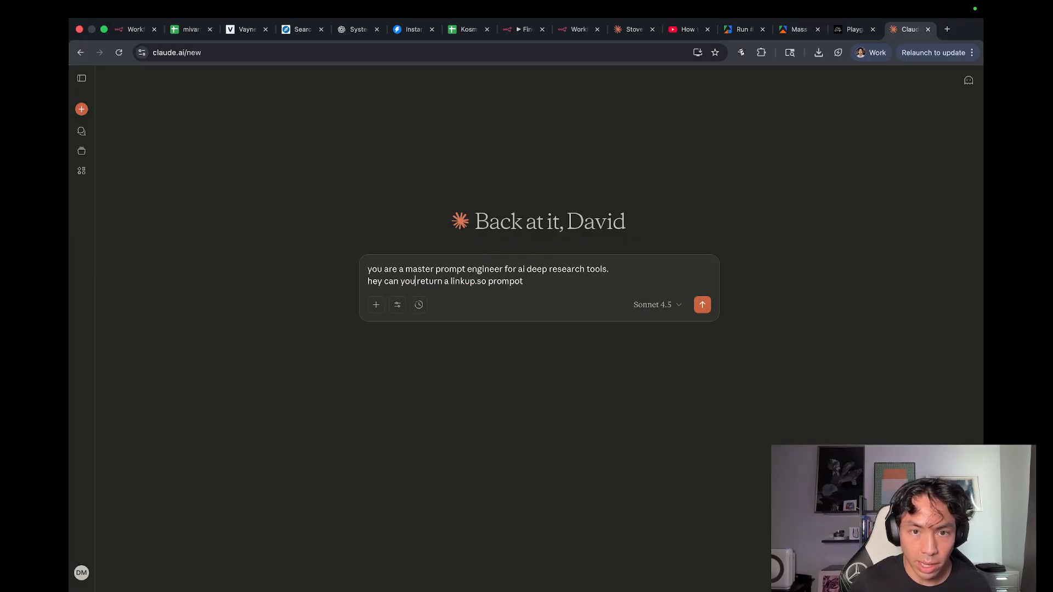
# Remove "hey can you" from the second line so the request starts with "return a linkup.so".
pyautogui.press('BackSpace')
pyautogui.press('BackSpace')
pyautogui.press('BackSpace')
pyautogui.press('BackSpace')
pyautogui.press('BackSpace')
pyautogui.press('BackSpace')
pyautogui.press('BackSpace')
pyautogui.press('BackSpace')
pyautogui.press('BackSpace')
pyautogui.press('BackSpace')
pyautogui.press('BackSpace')
pyautogui.press('BackSpace')
pyautogui.press('BackSpace')
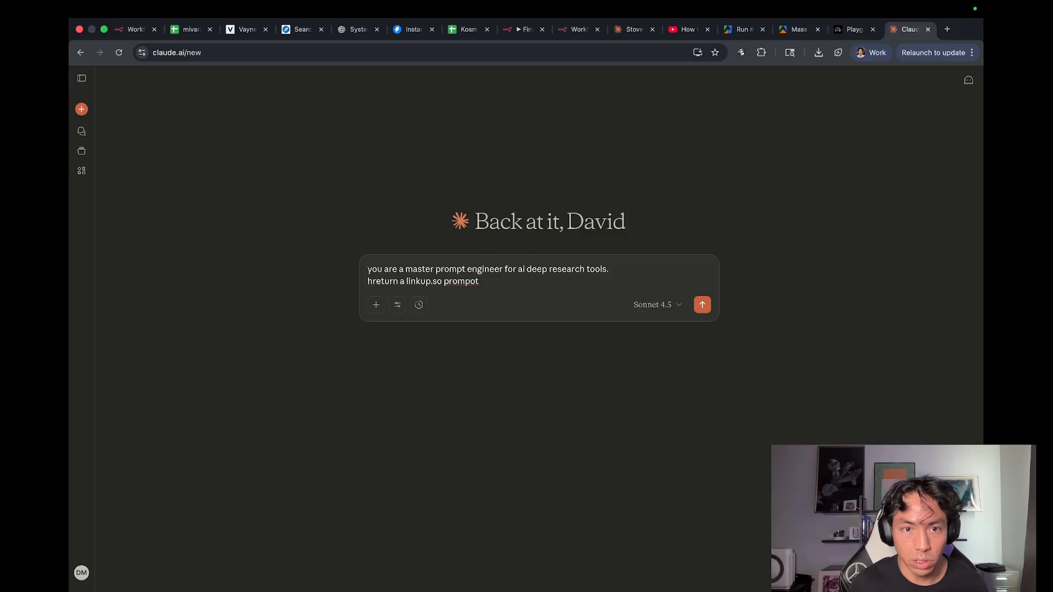
pyautogui.hotkey('shift', 'Return')
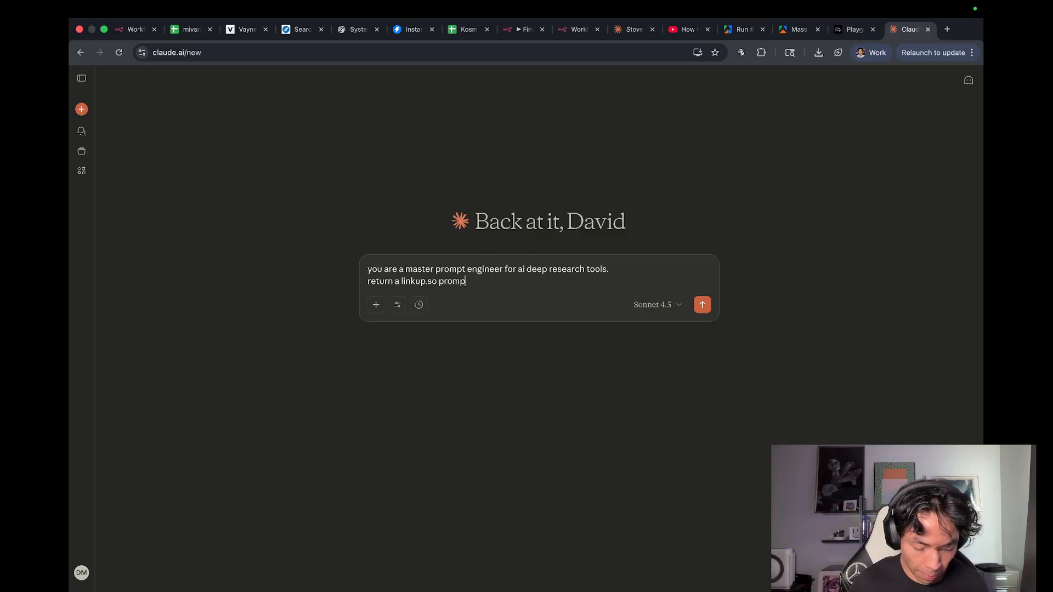
# Complete the request's first sentence as "return a linkup.so prompt for an http node within n8n".
pyautogui.write('t for an http')
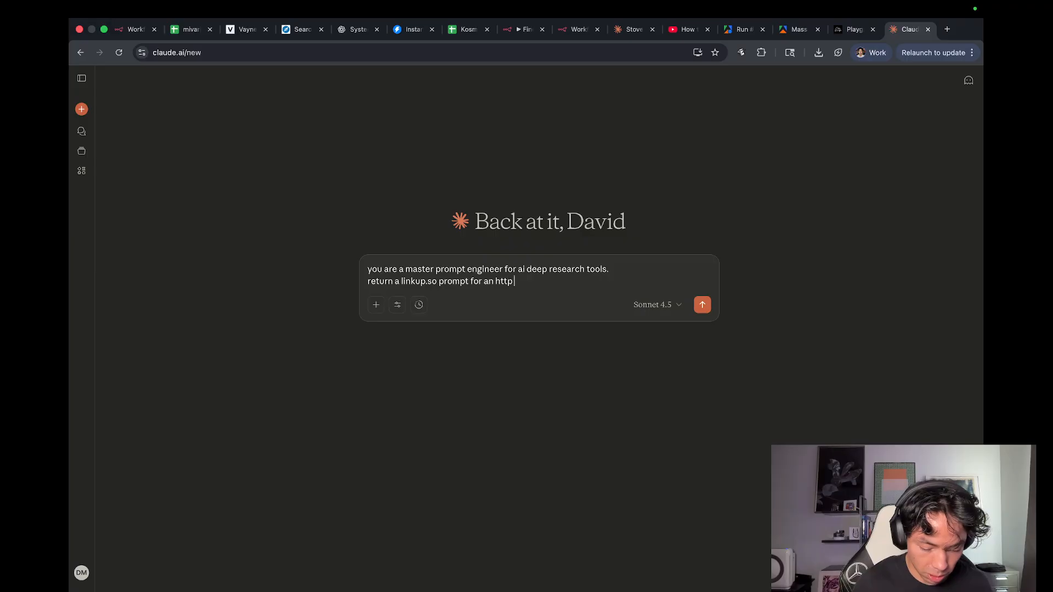
pyautogui.write(' node within n89n')
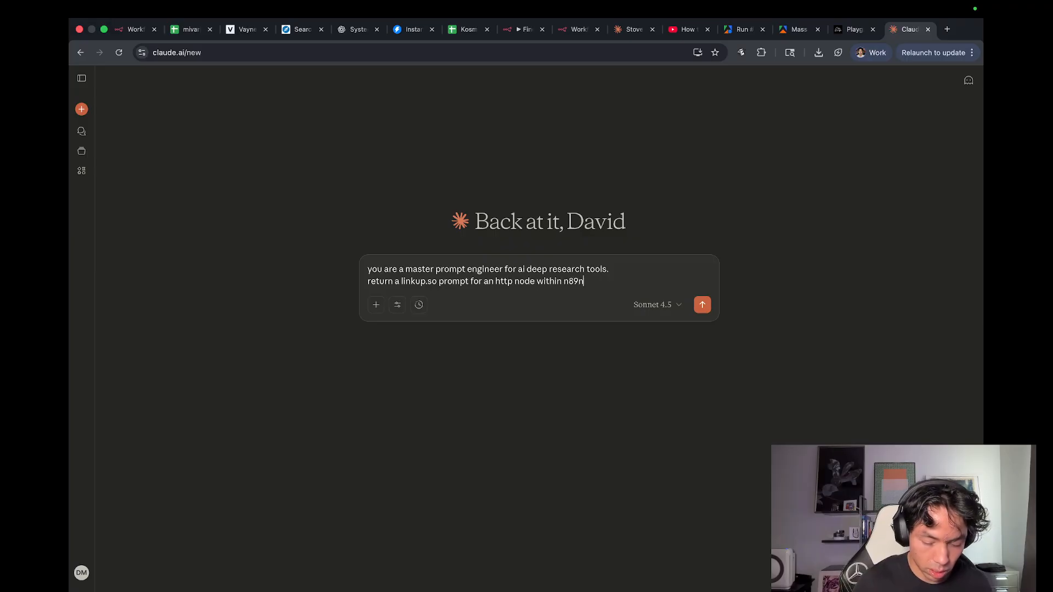
pyautogui.press('BackSpace')
pyautogui.press('BackSpace')
pyautogui.write('n whose')
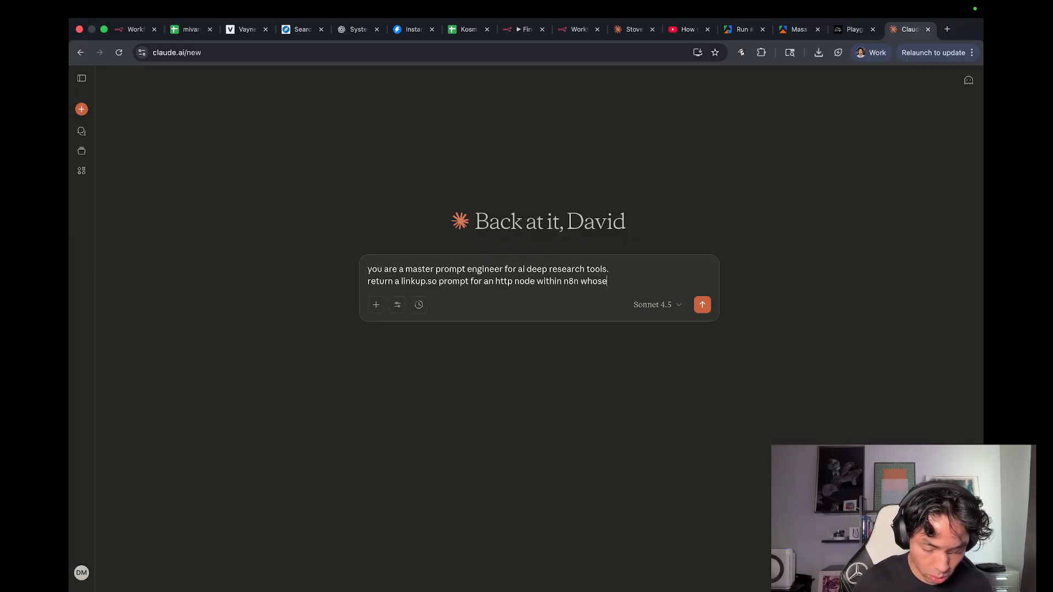
pyautogui.press('BackSpace')
pyautogui.press('BackSpace')
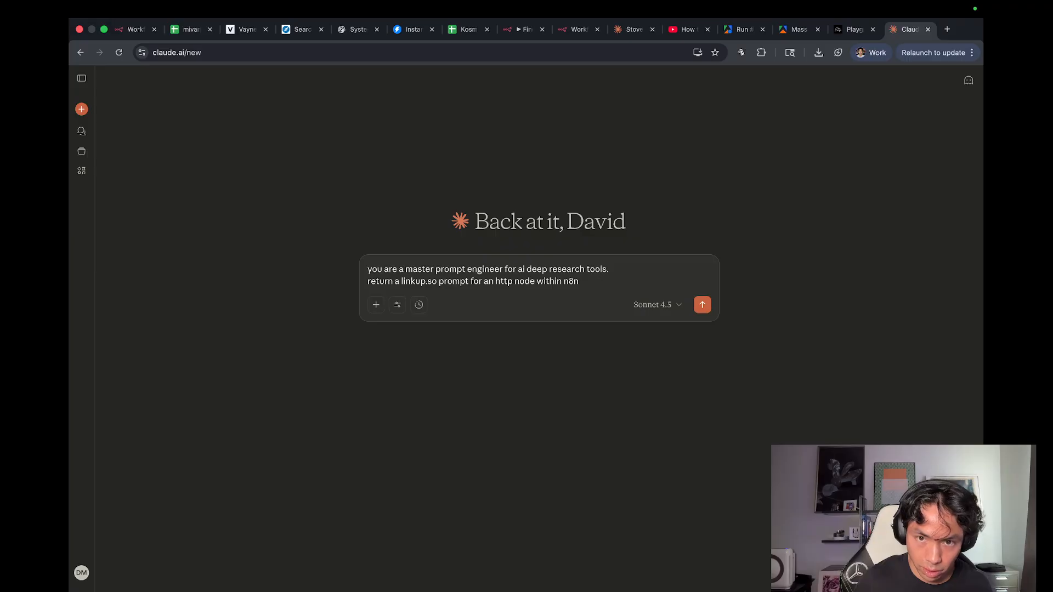
# Add the goal to the message: "the objective is to return a nake domain and nothing else".
pyautogui.write('. the')
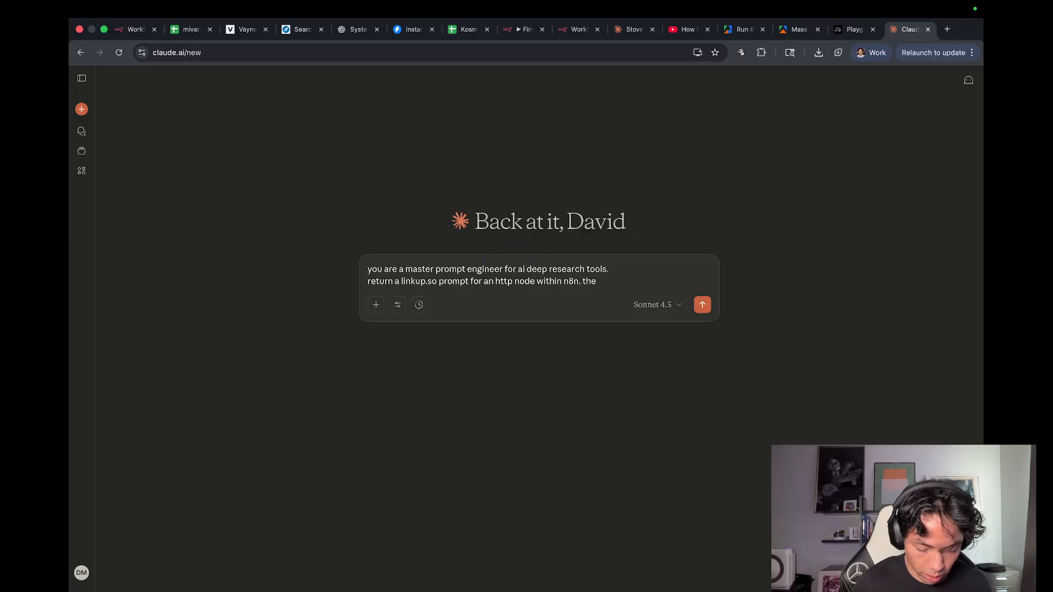
pyautogui.write(' prompt ')
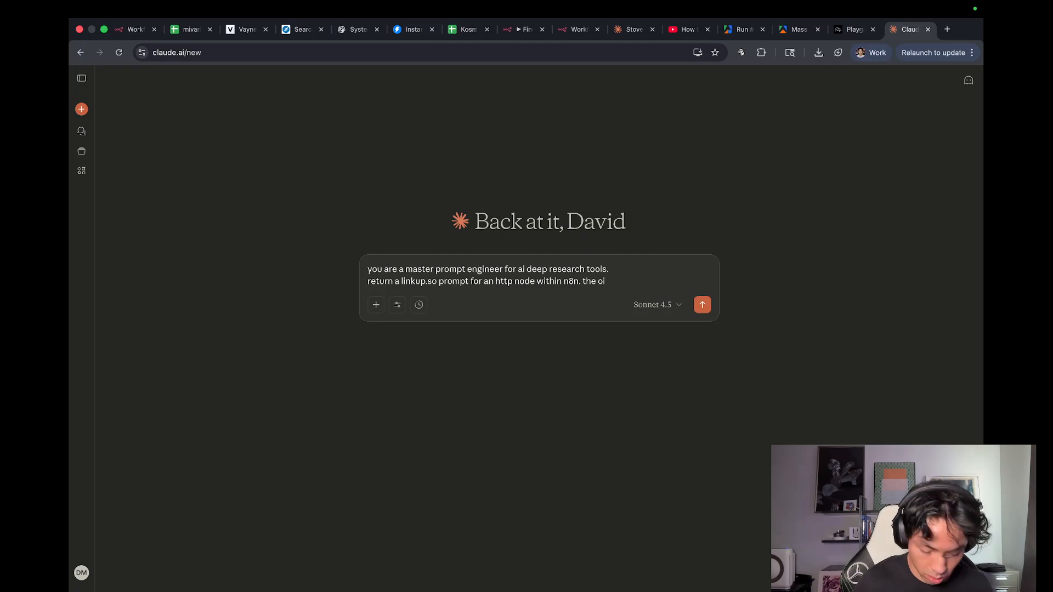
pyautogui.write('jective is')
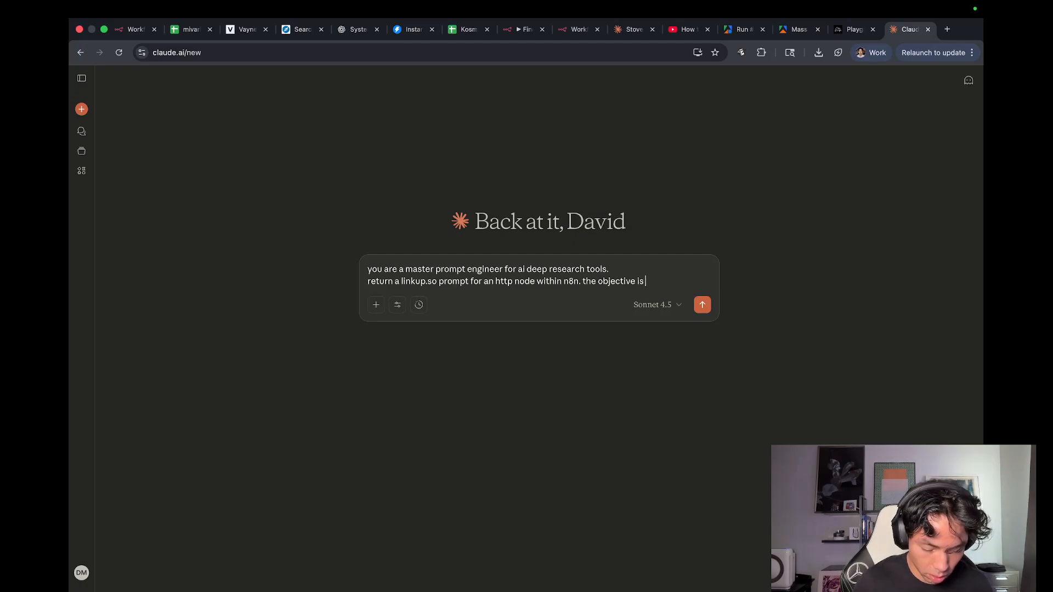
pyautogui.write(' to return')
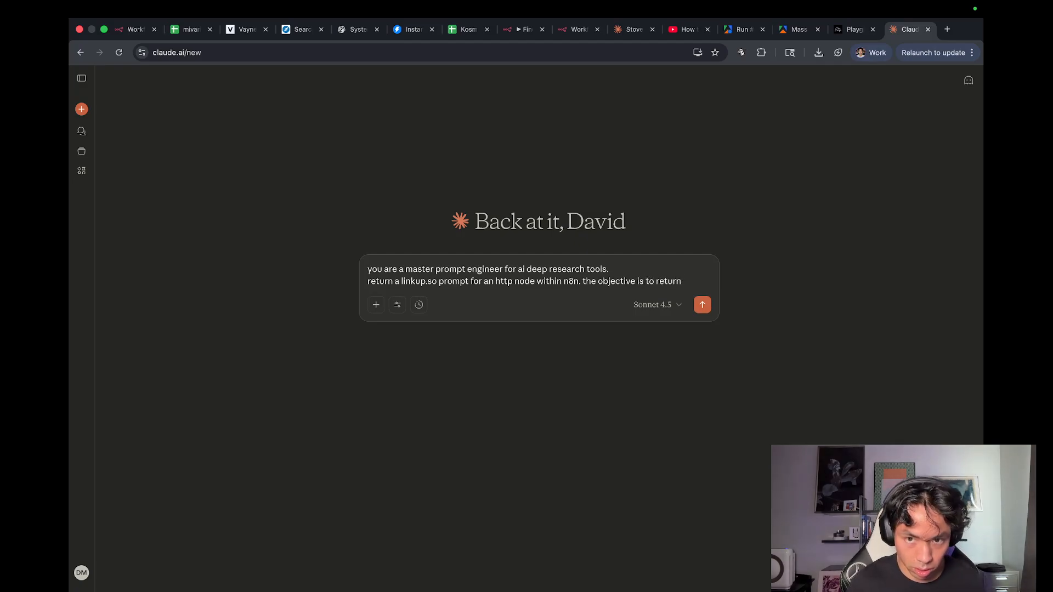
pyautogui.write(' a nake do')
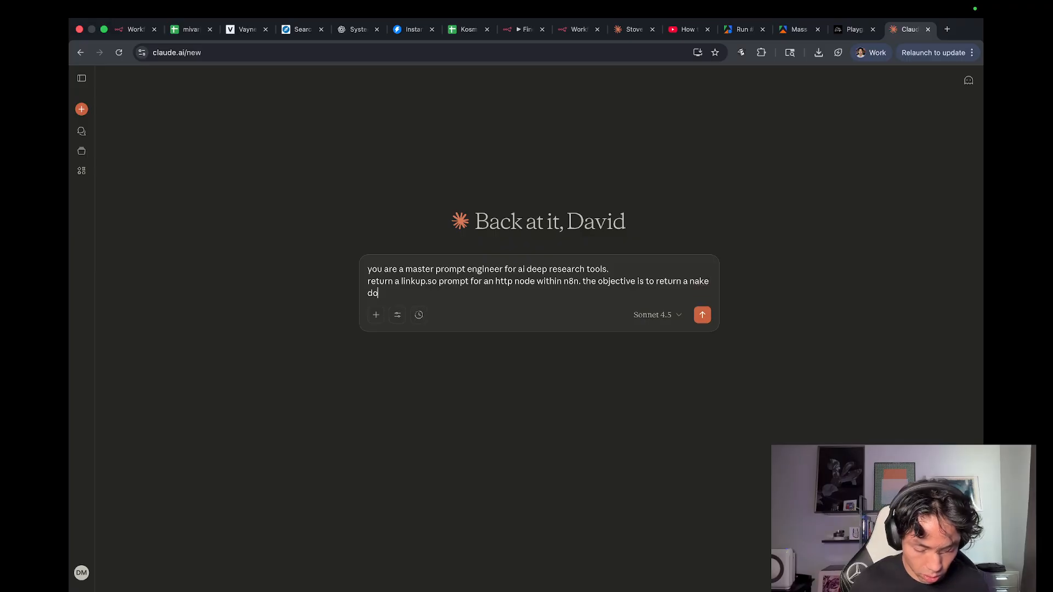
pyautogui.write('main and noth')
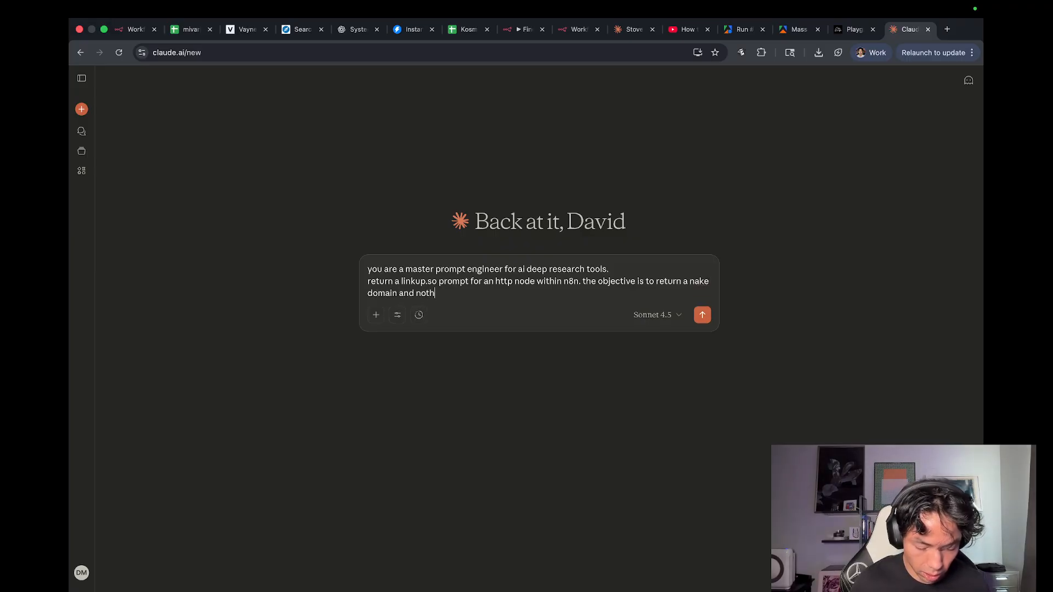
pyautogui.write('ing elks')
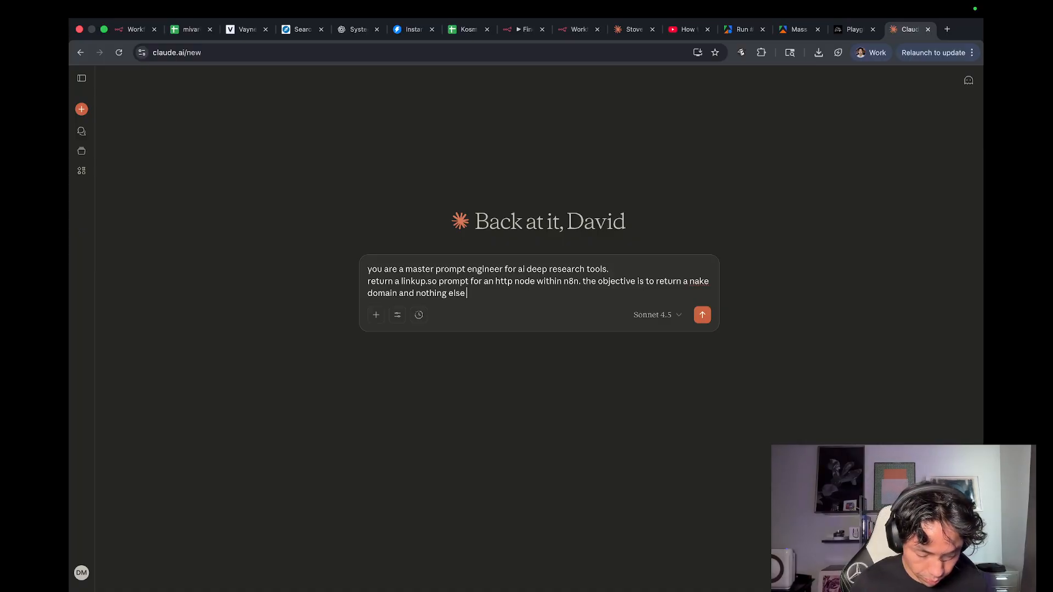
# Specify whose domain to find by adding ", belonging to a creative design/video/proudction etc. agency" to the objective.
pyautogui.write(', belonging t')
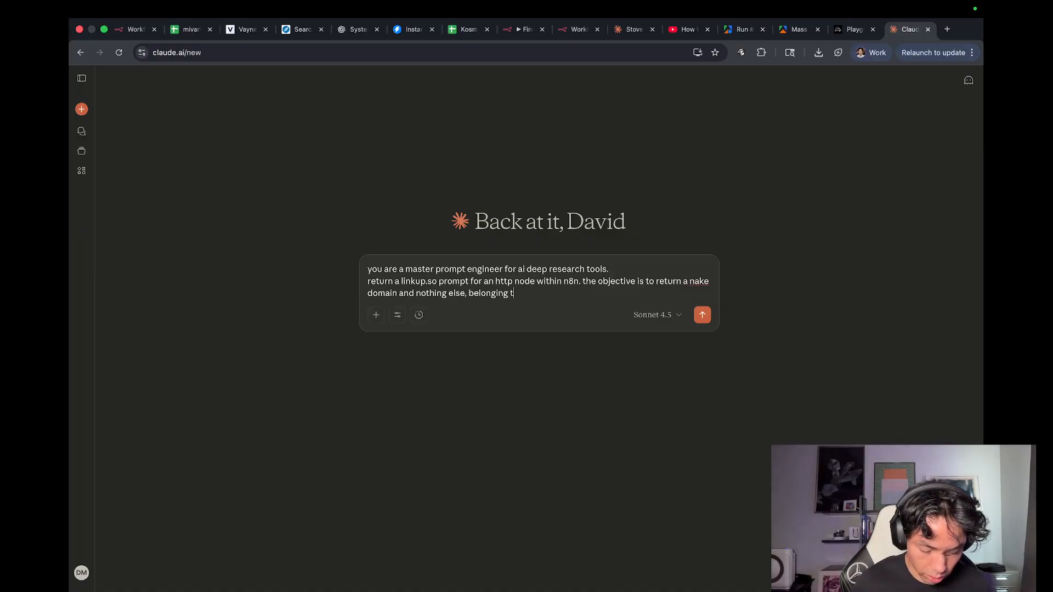
pyautogui.write('o a creative ')
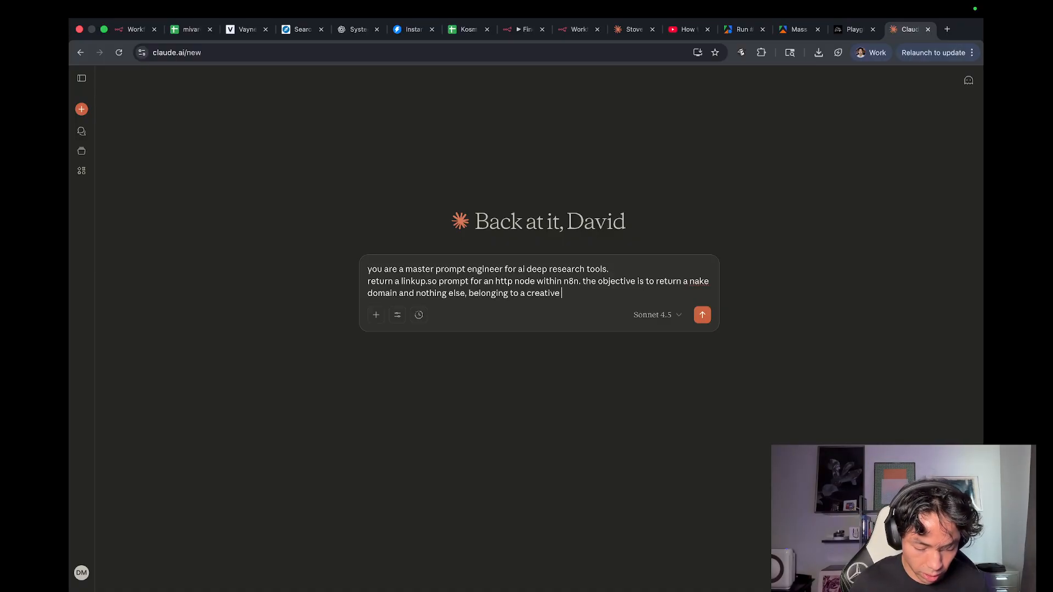
pyautogui.write('design agency')
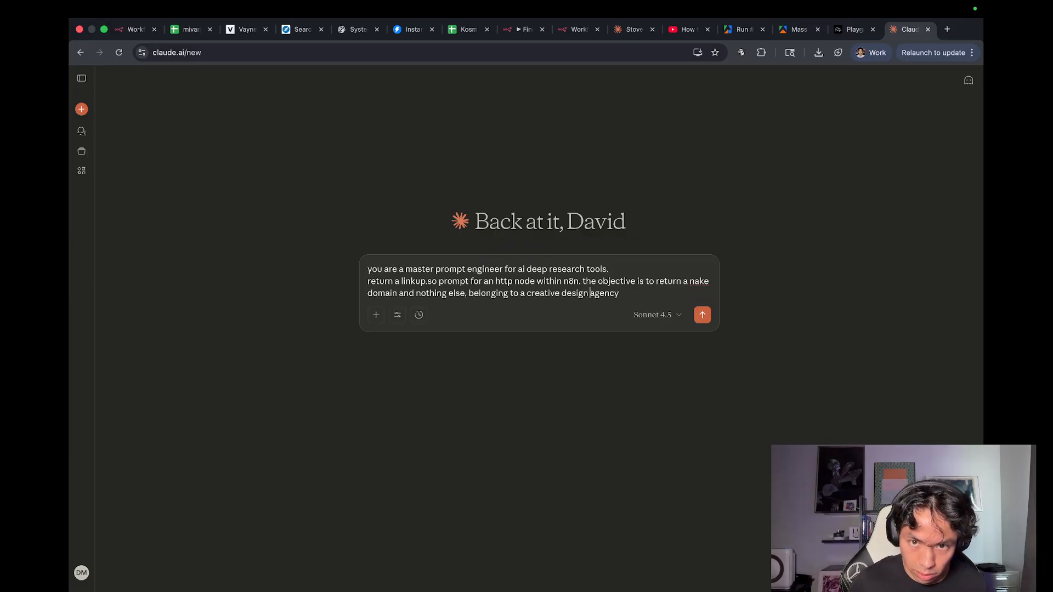
pyautogui.write('/video')
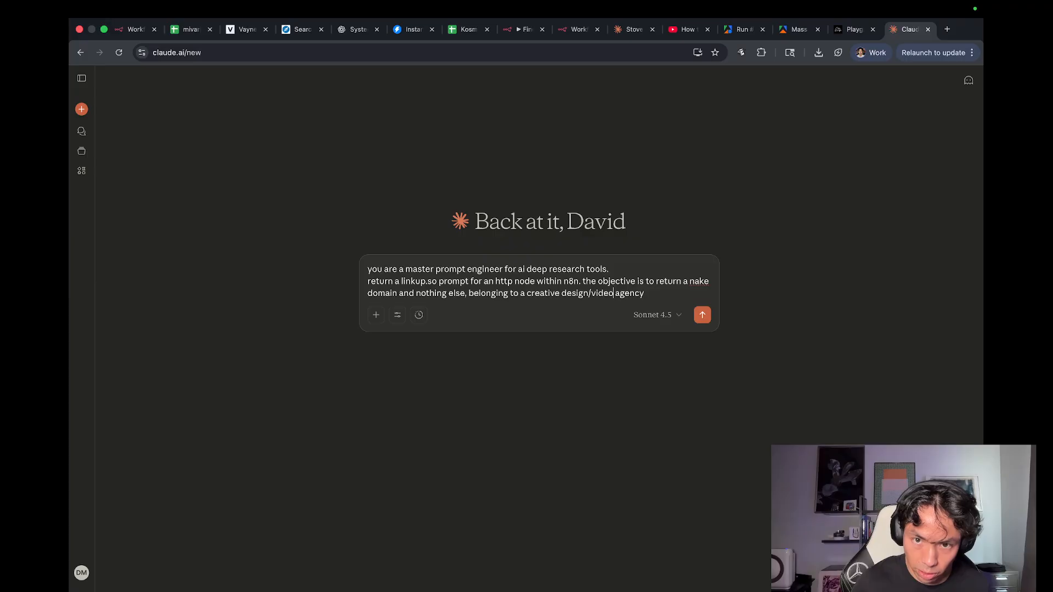
pyautogui.write('/proudction')
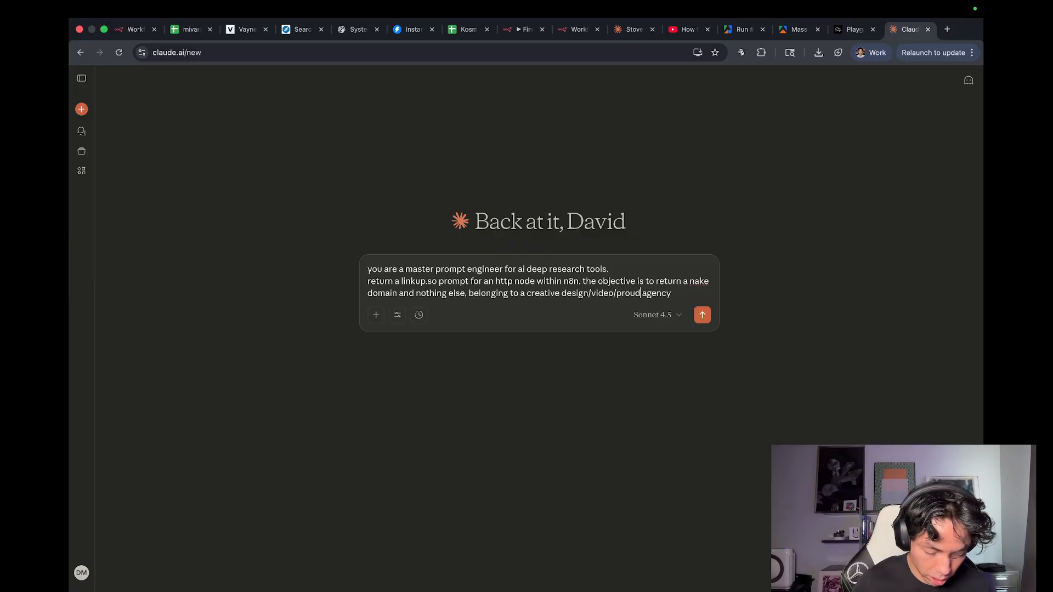
pyautogui.write(' etc')
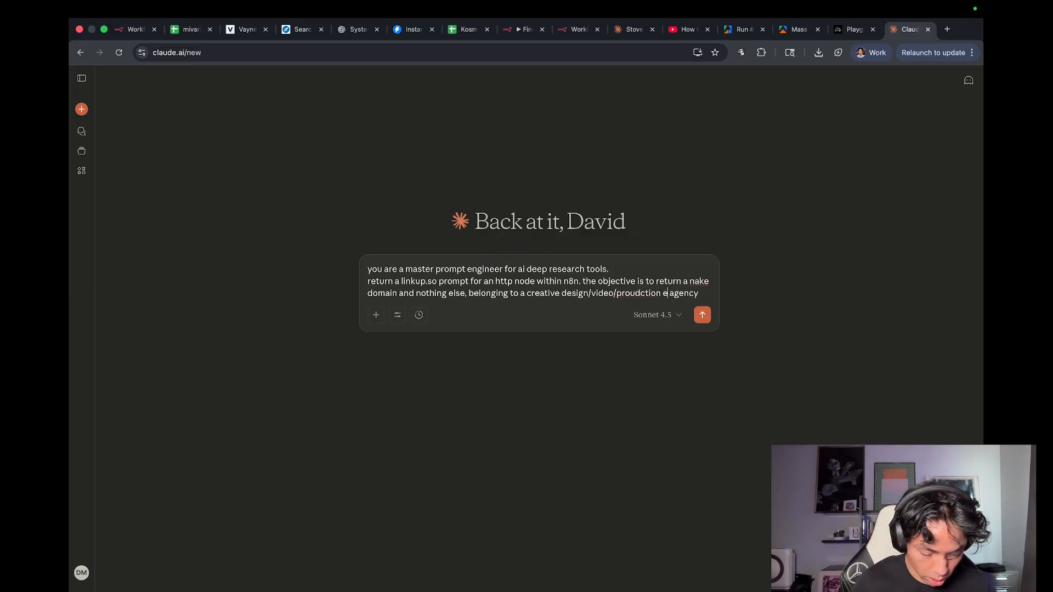
pyautogui.write('.')
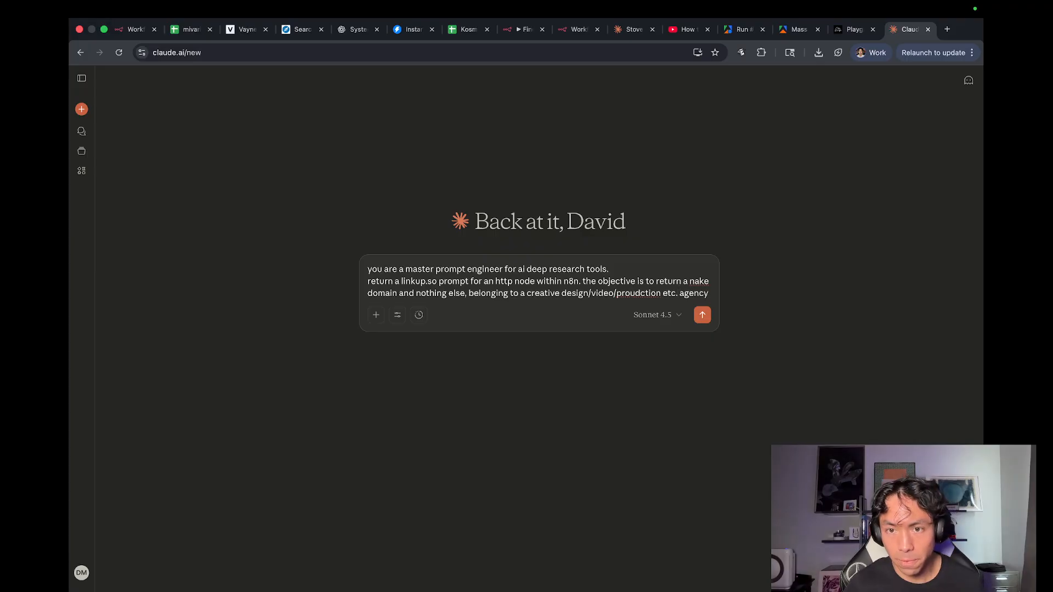
# Correct the spelling of "production", end the sentence with a period, and add a new line reading "the inputs will be".
pyautogui.rightClick(635, 293)
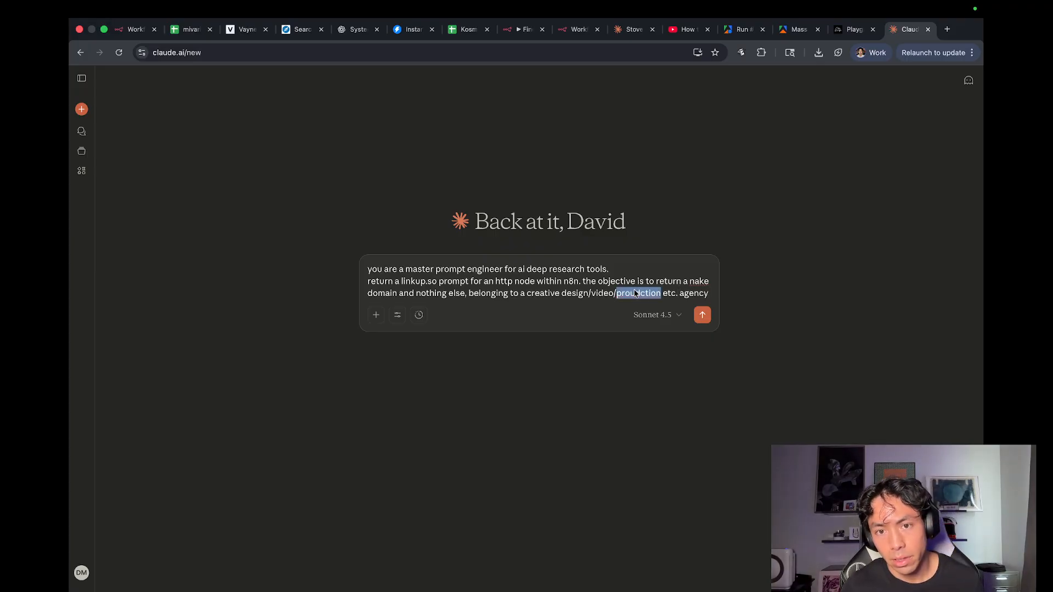
pyautogui.click(660, 266)
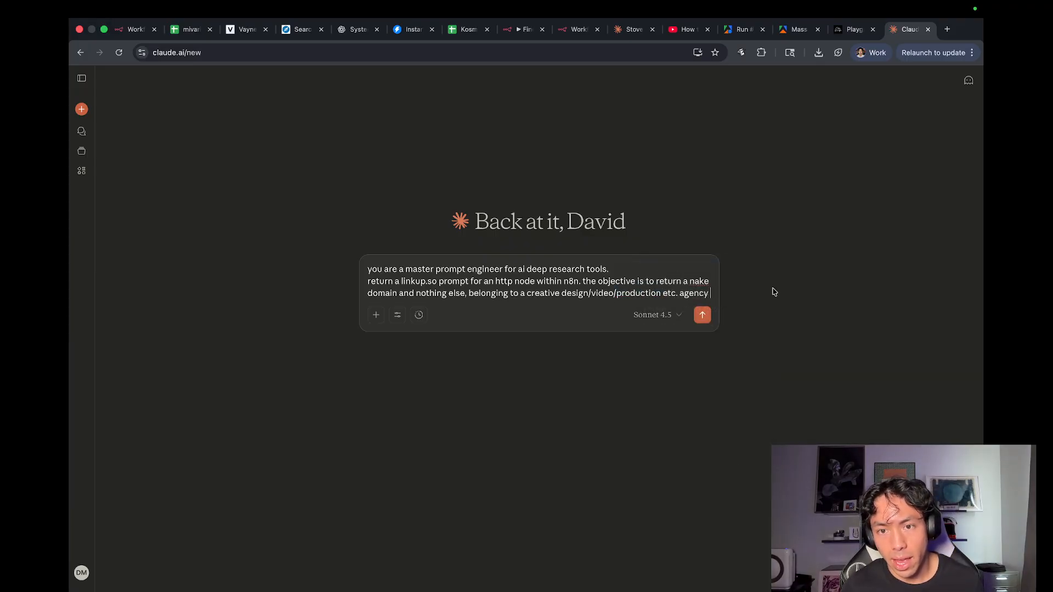
pyautogui.write('.')
pyautogui.hotkey('shift', 'Return')
pyautogui.write('th')
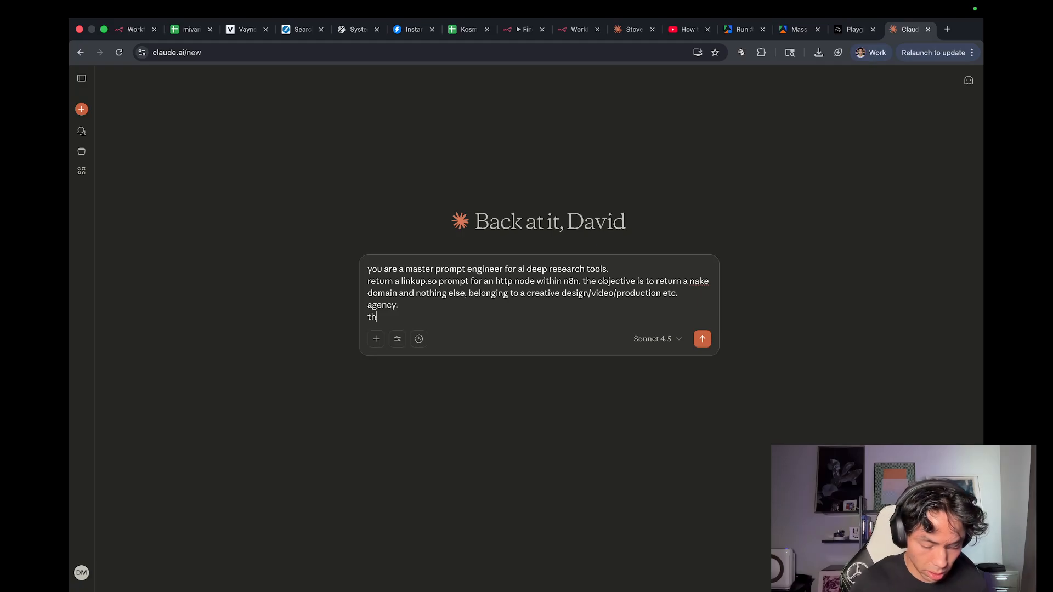
pyautogui.write('e inputs will be')
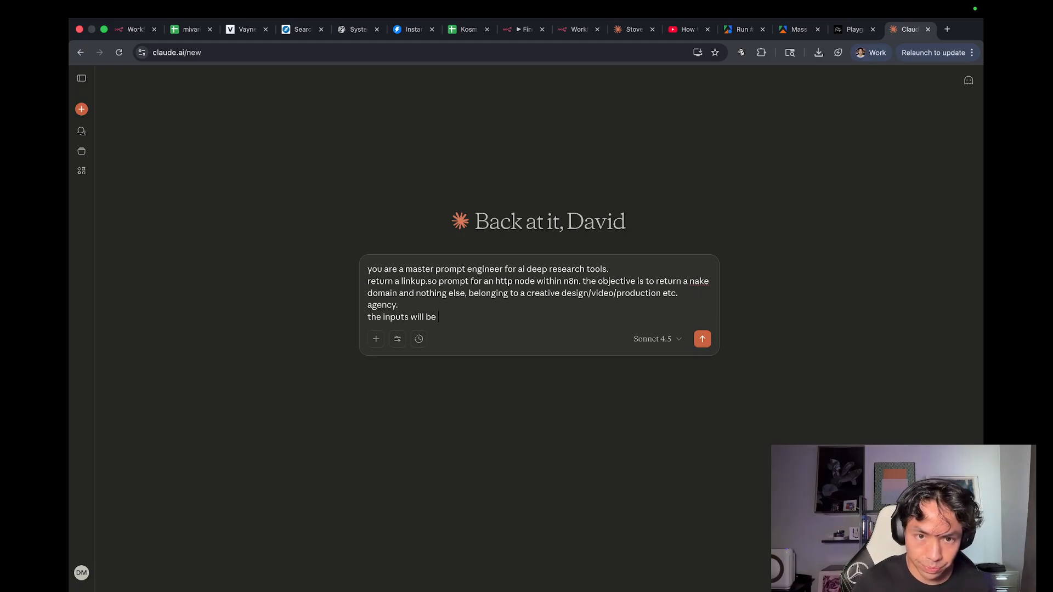
# List {companyName} and {location} on separate lines under "the inputs will be".
pyautogui.hotkey('shift', 'Return')
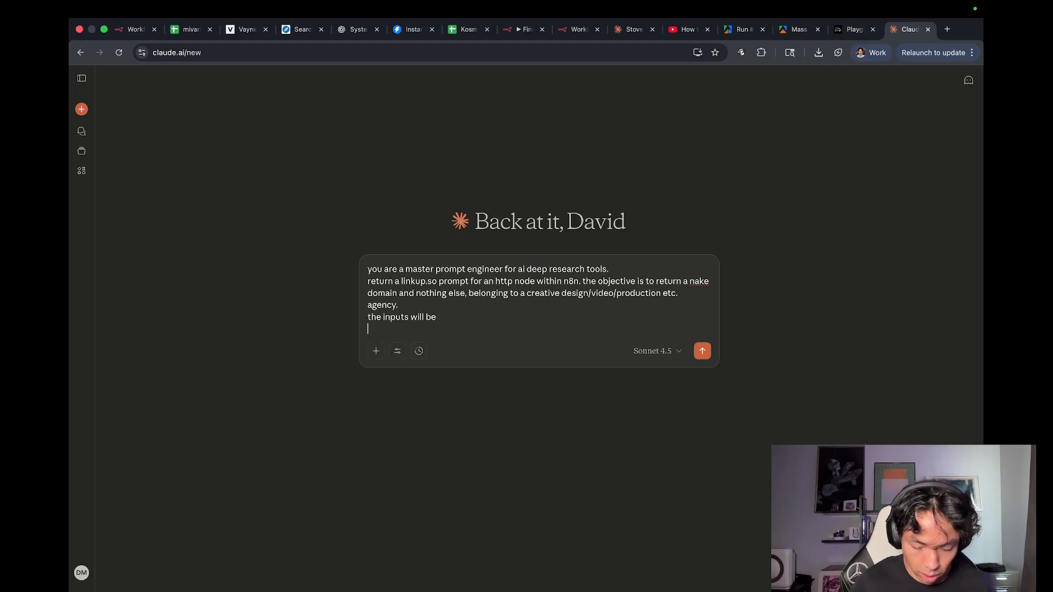
pyautogui.write('{companyName}')
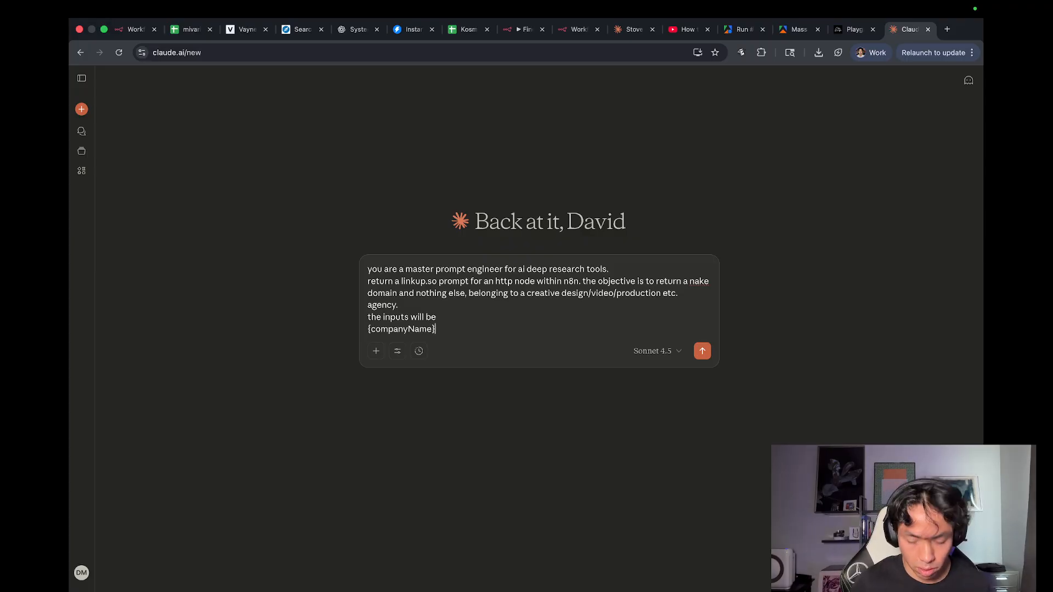
pyautogui.hotkey('shift', 'Return')
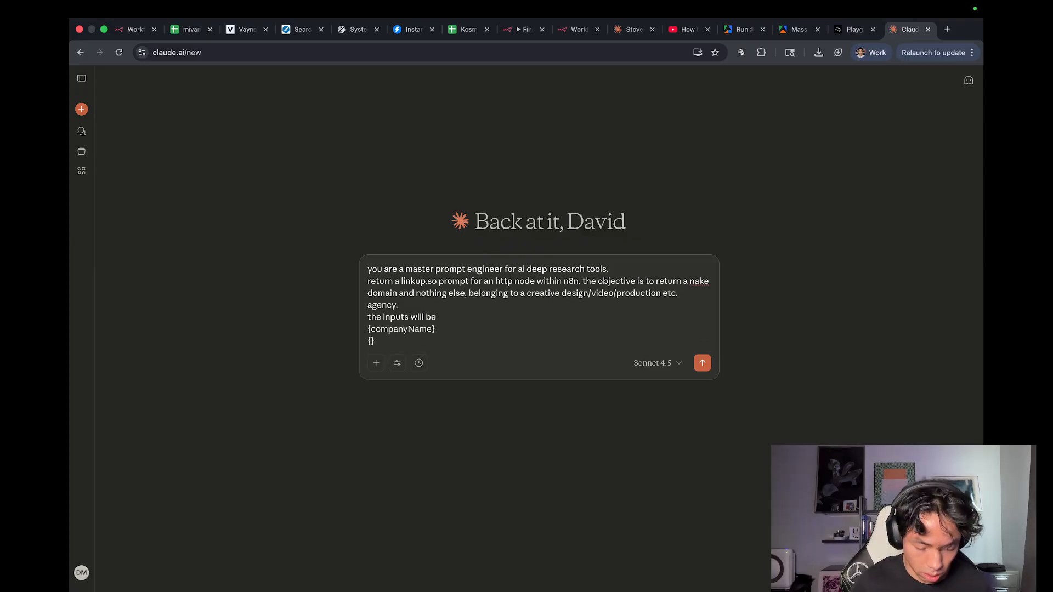
pyautogui.write('{Link')
pyautogui.press('BackSpace')
pyautogui.press('BackSpace')
pyautogui.press('BackSpace')
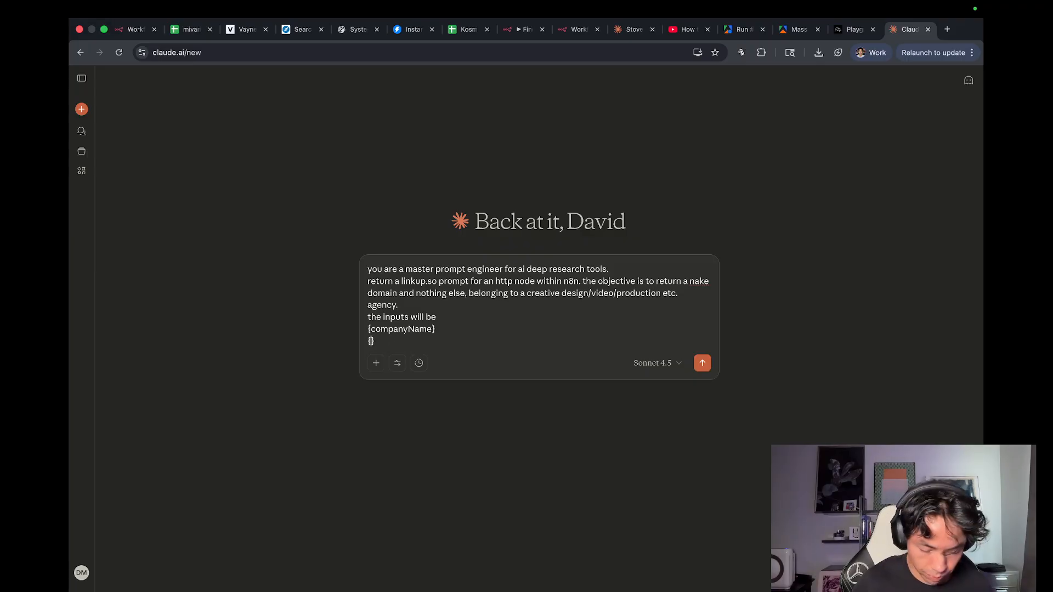
pyautogui.write('location')
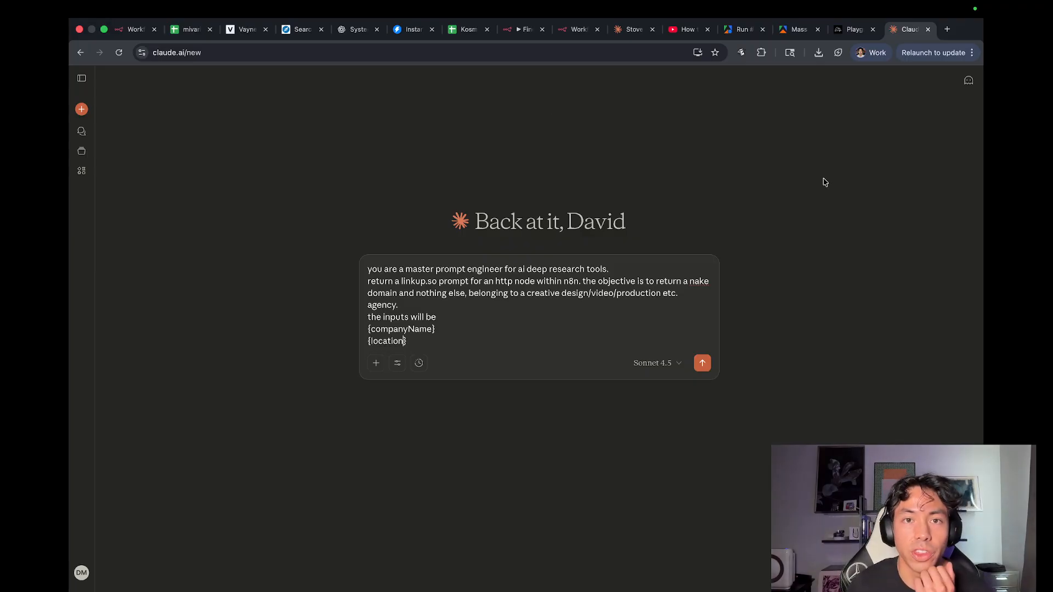
# Switch to the Kosmik spreadsheet and widen the orgLinkedIn column on the 908LookAlikes sheet.
pyautogui.click(452, 25)
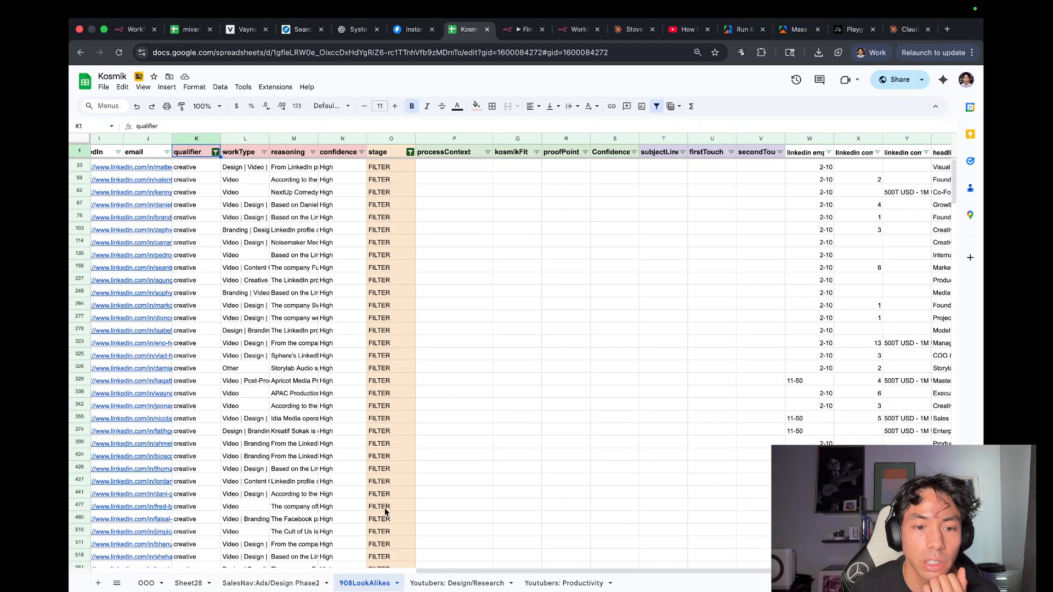
pyautogui.moveTo(422, 572); pyautogui.dragTo(170, 565)
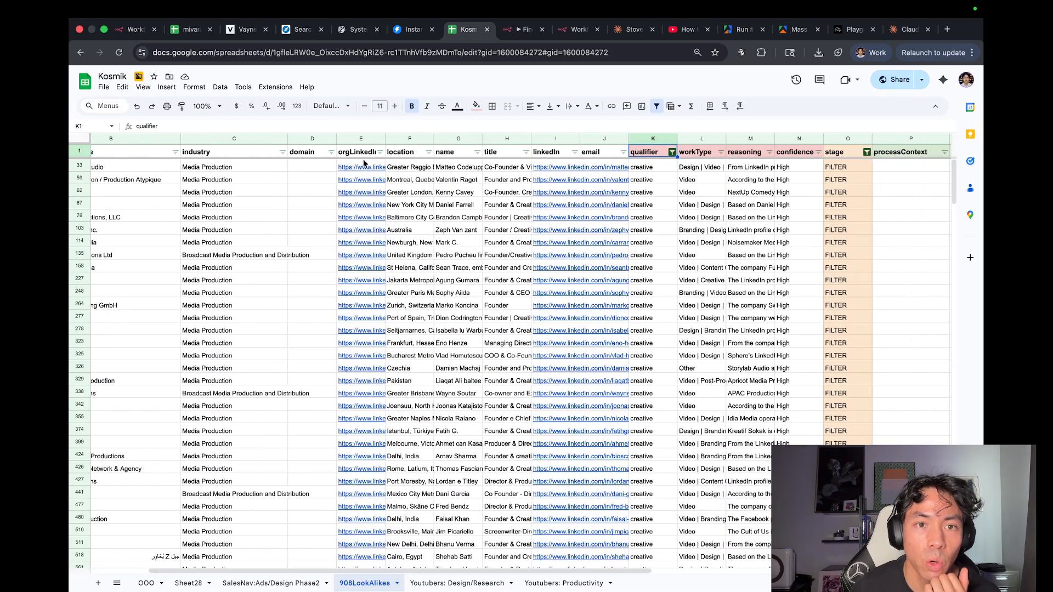
pyautogui.click(382, 164)
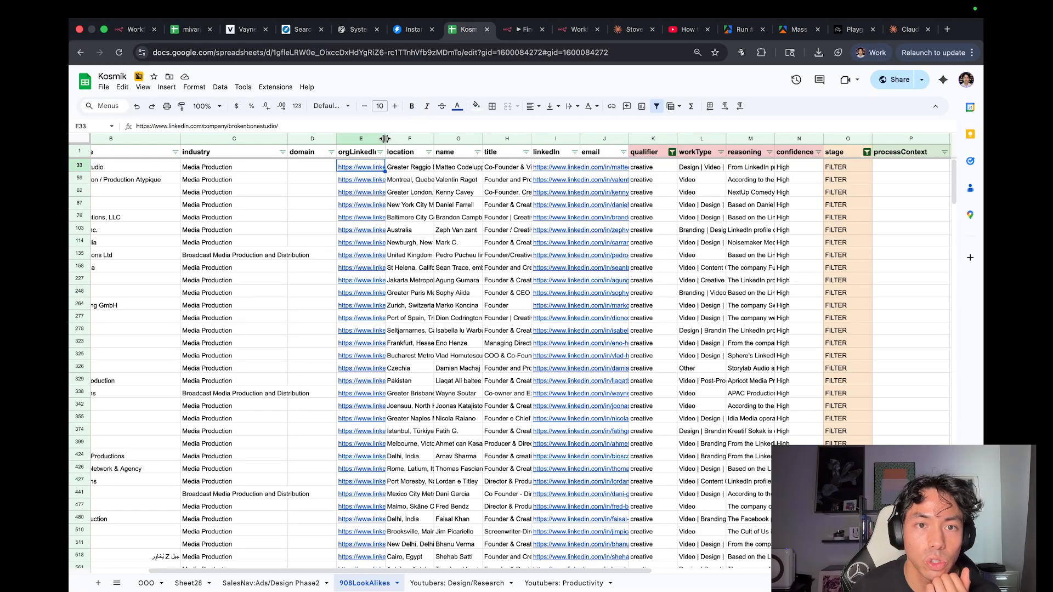
pyautogui.moveTo(385, 138); pyautogui.dragTo(427, 139)
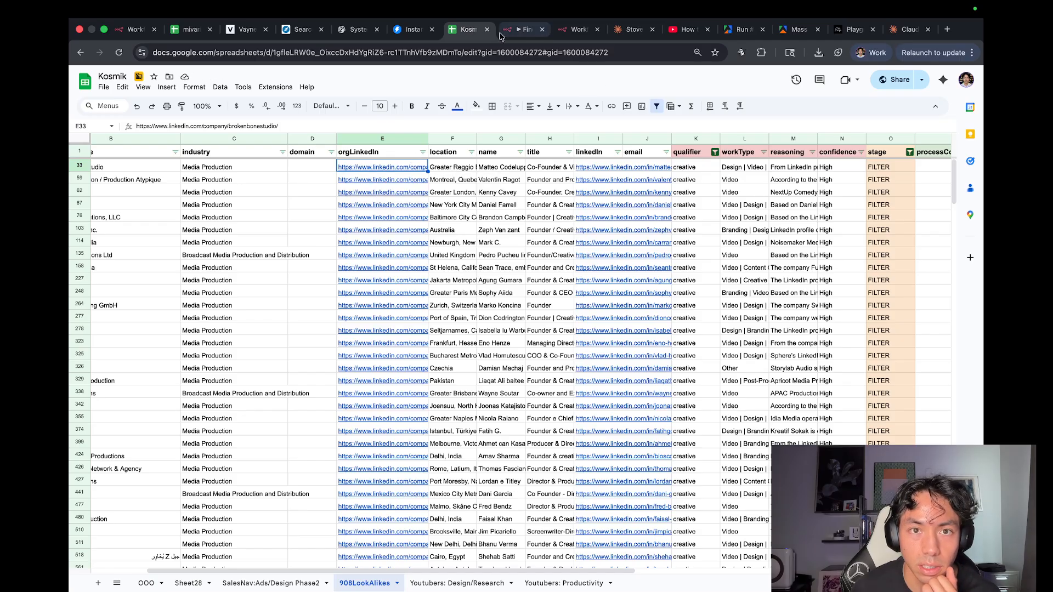
# Return to the Claude draft, add {orgLinkedIn} as the third input, and send the message.
pyautogui.click(633, 30)
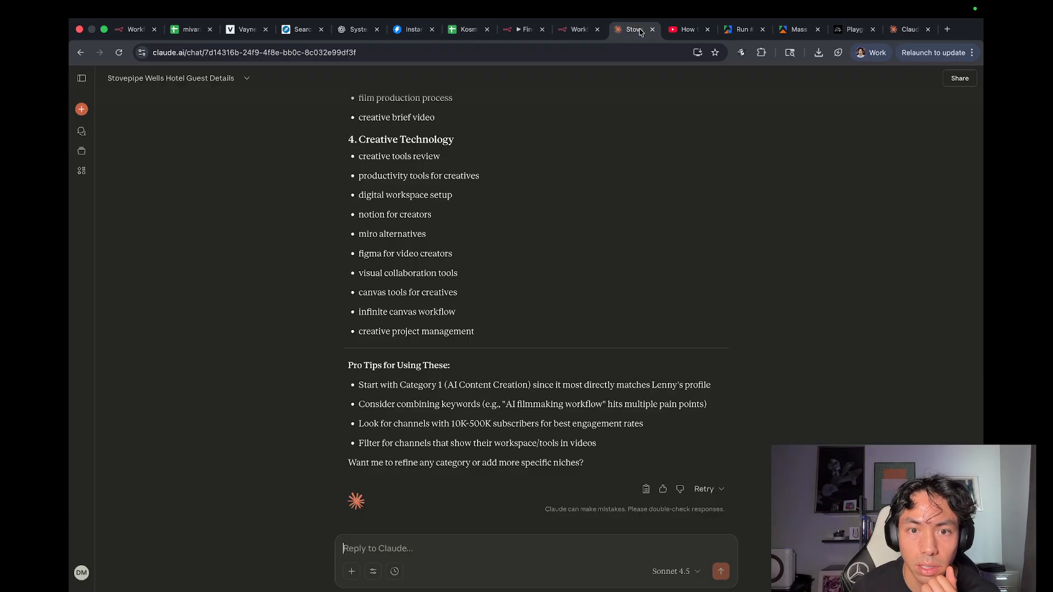
pyautogui.click(906, 33)
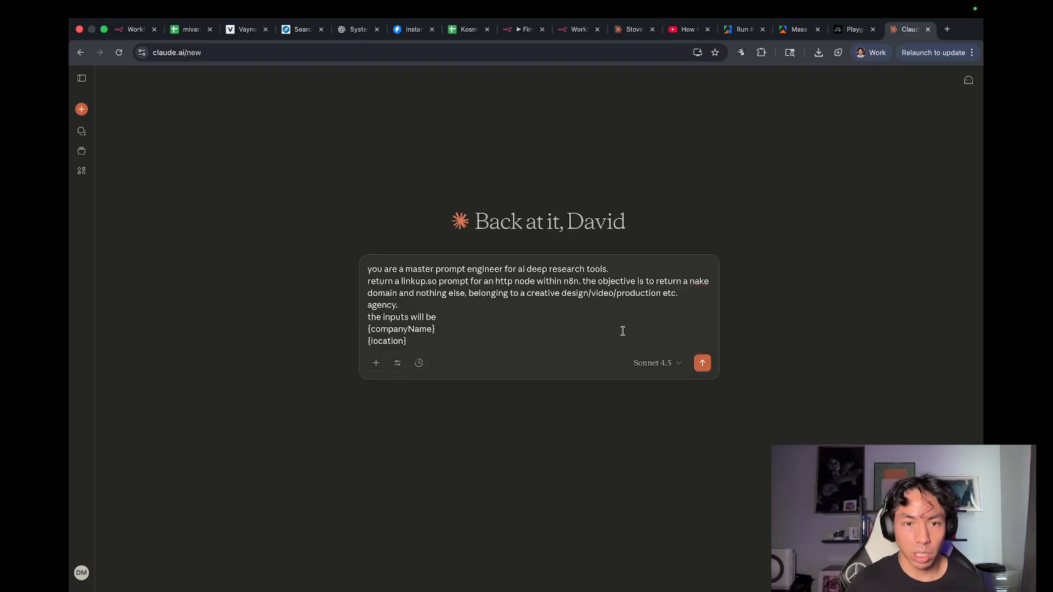
pyautogui.hotkey('shift', 'Return')
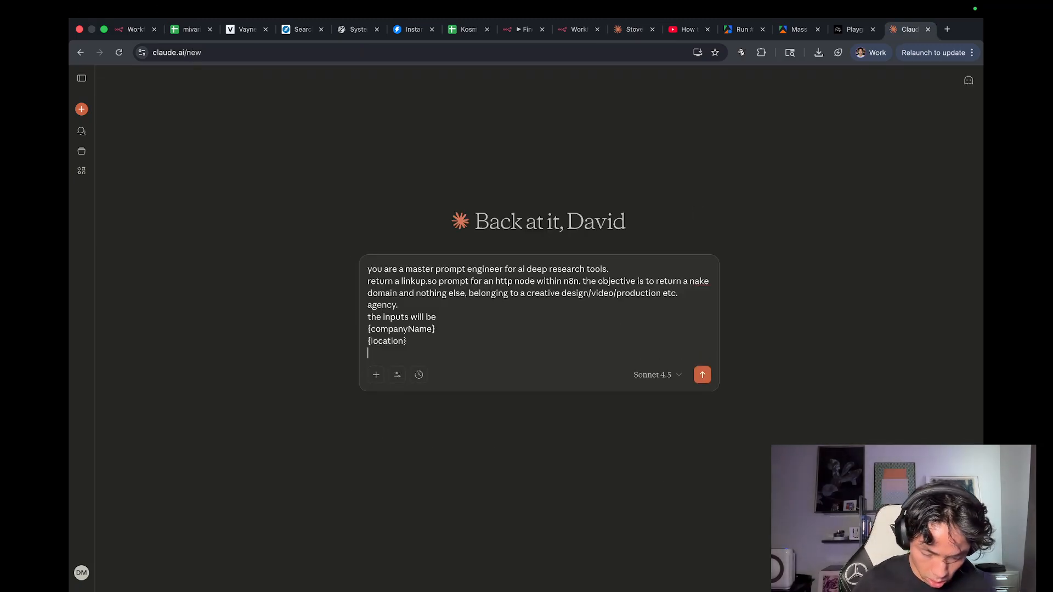
pyautogui.write('{orgLinked')
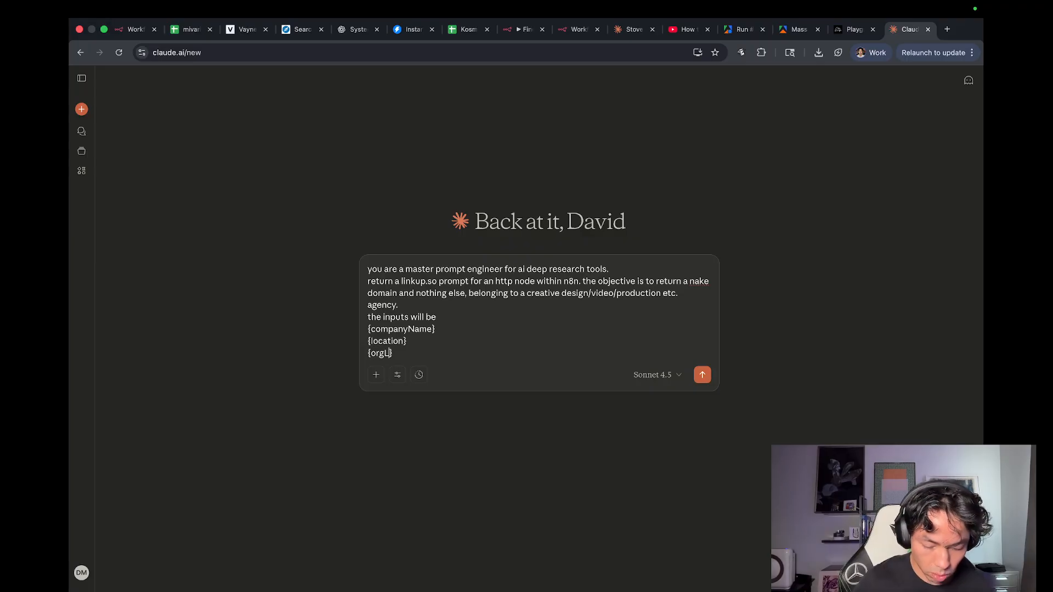
pyautogui.write('In')
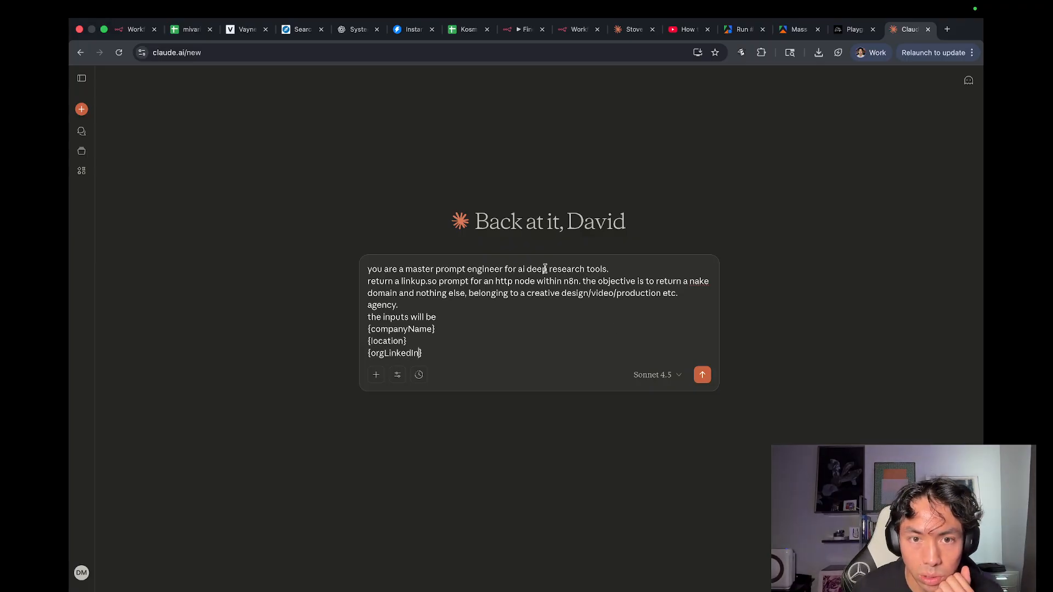
pyautogui.click(702, 375)
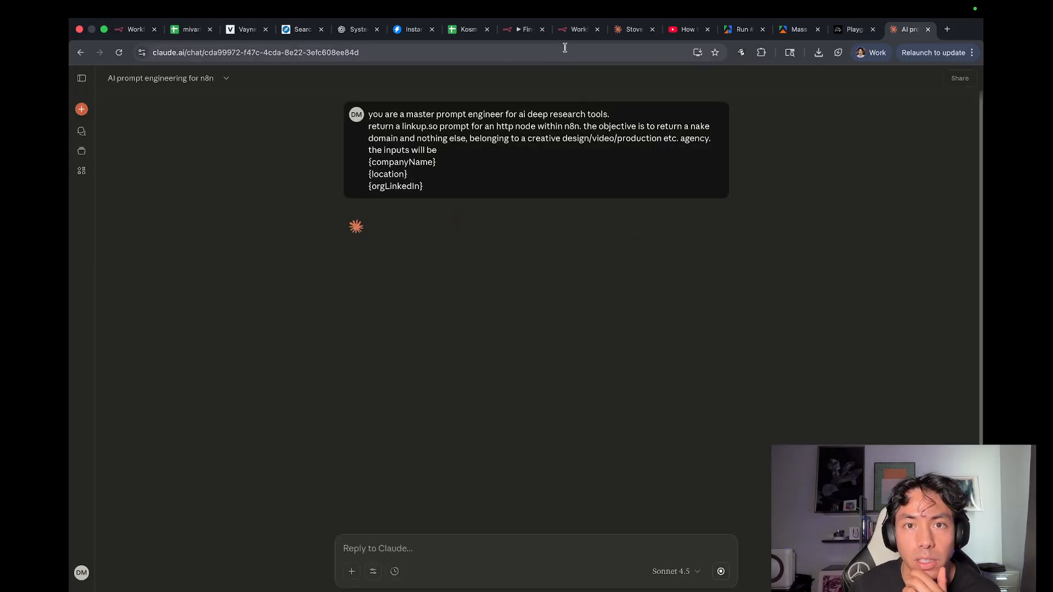
# Check the latest log entries of the Mass Youtube Email Scraper run in Apify, and return to n8n.
pyautogui.click(741, 29)
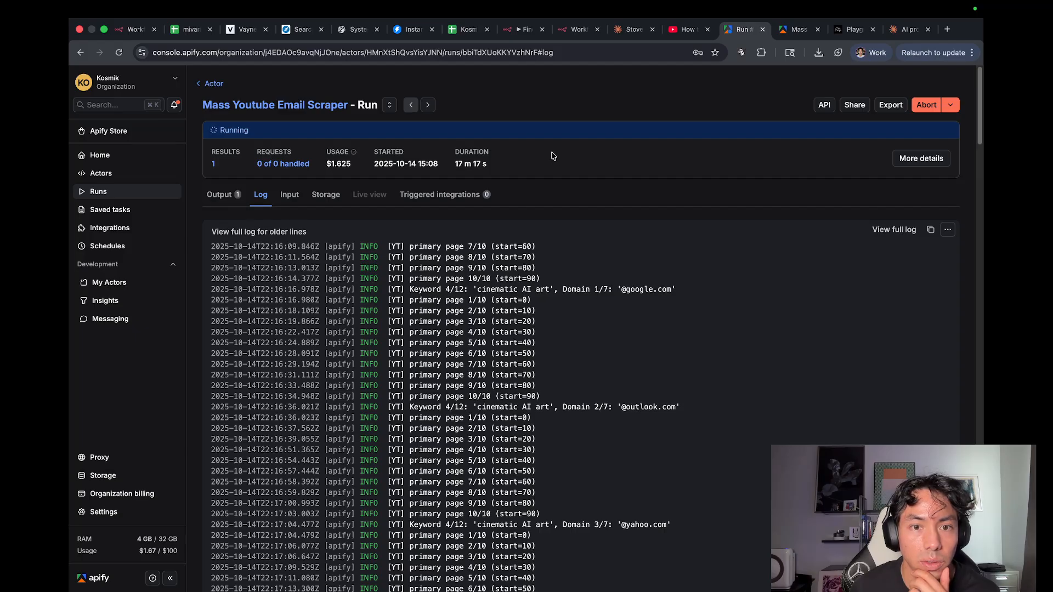
pyautogui.scroll(-10, 543, 245)
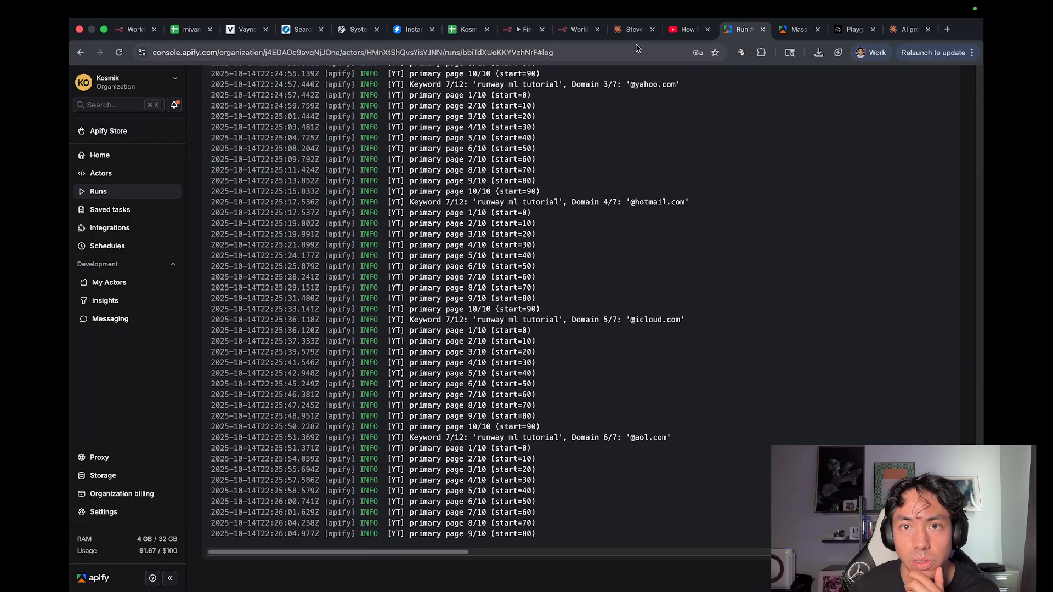
pyautogui.click(529, 33)
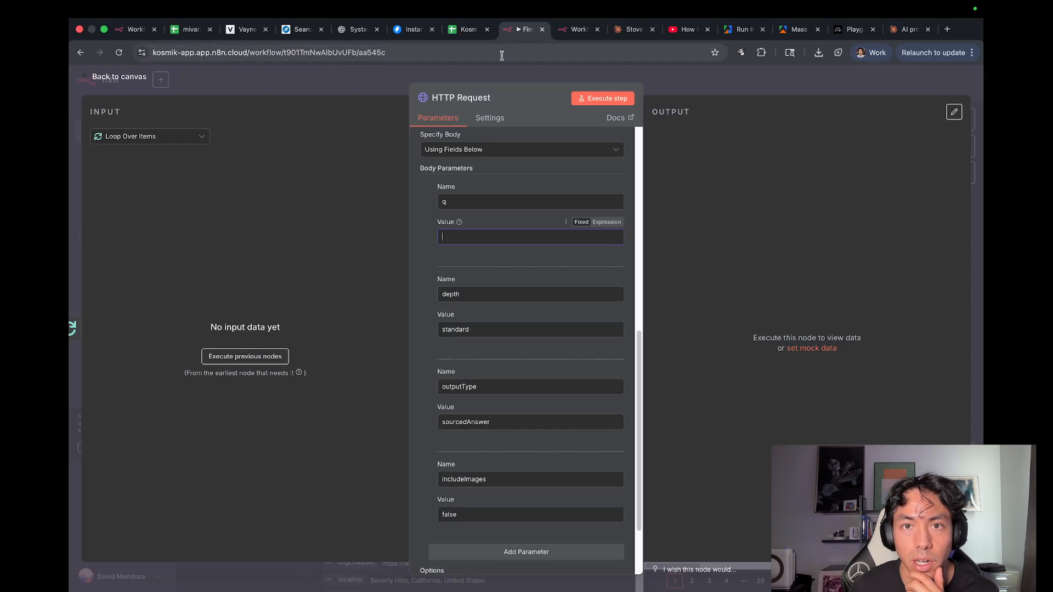
# Switch to Claude, review the generated Linkup.so prompt, and copy it.
pyautogui.click(908, 30)
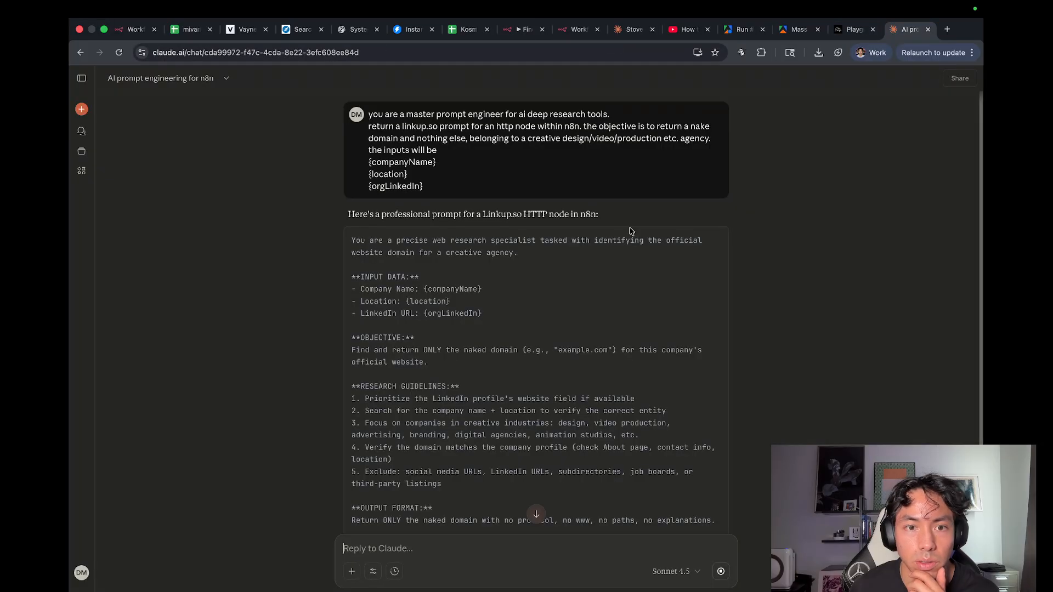
pyautogui.scroll(-1, 658, 230)
pyautogui.scroll(-5, 641, 265)
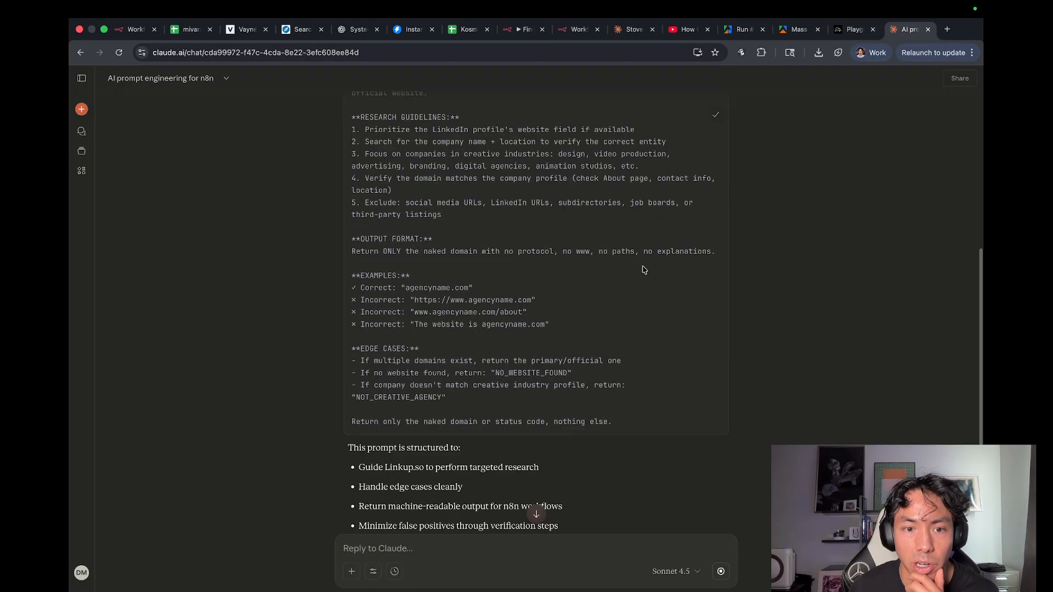
pyautogui.scroll(3, 498, 213)
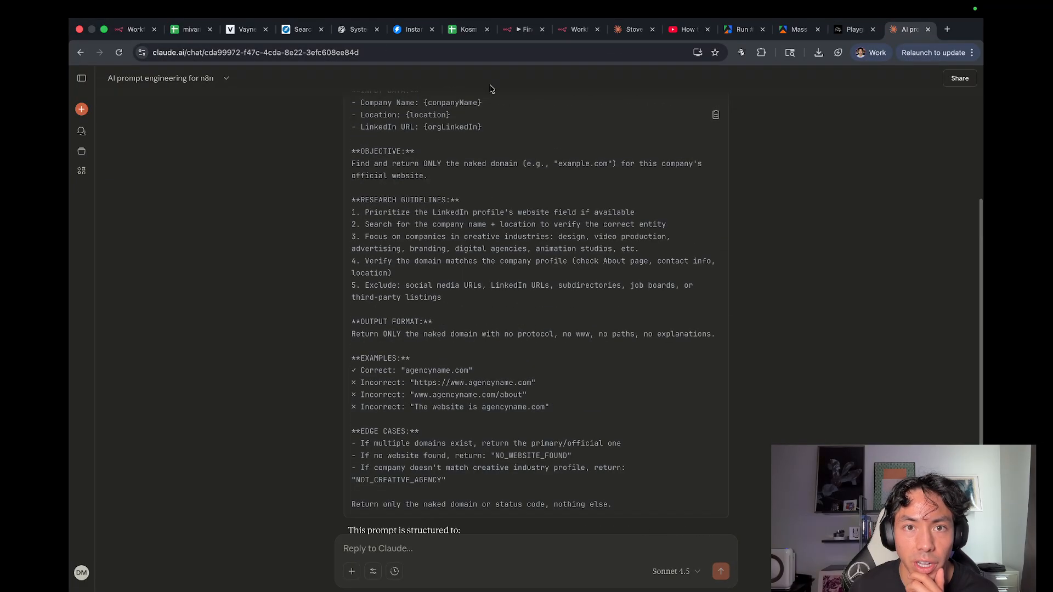
# In n8n, paste the copied prompt as an expression for the q body parameter and execute the previous nodes to load the Loop Over Items fields.
pyautogui.click(521, 29)
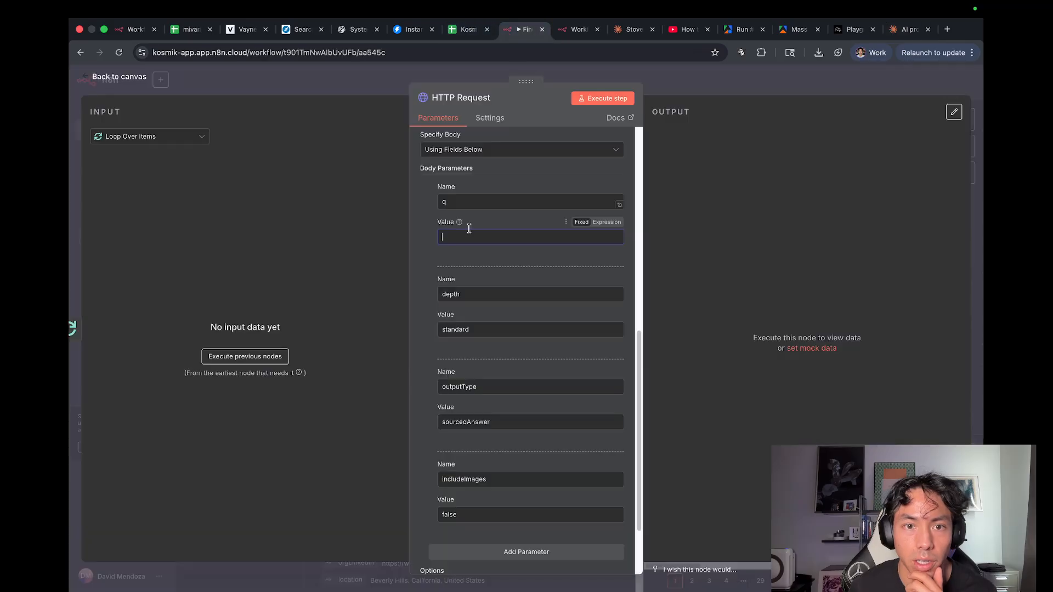
pyautogui.click(606, 222)
pyautogui.click(616, 241)
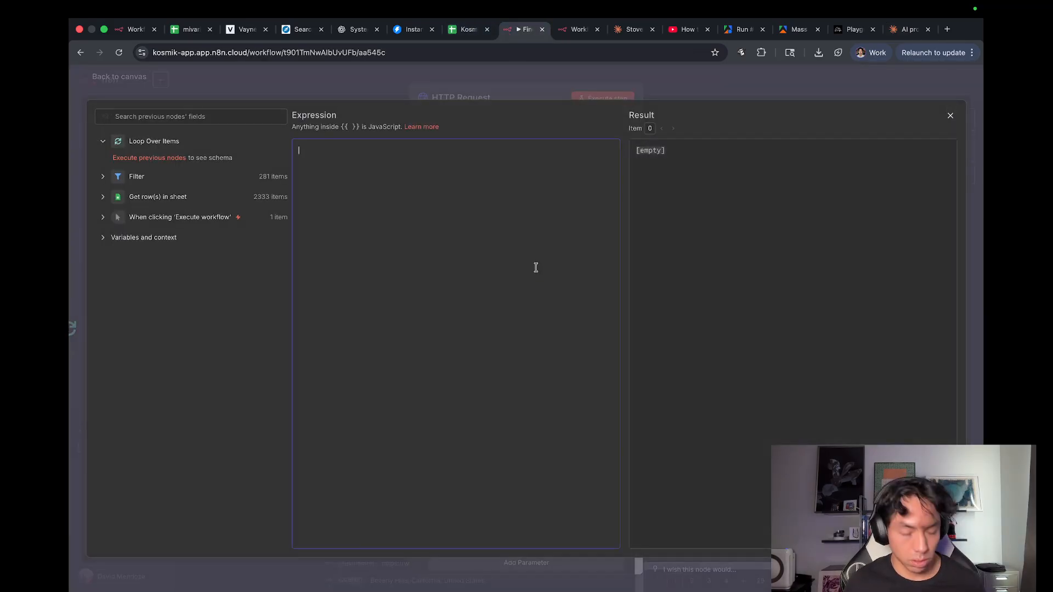
pyautogui.write('You are a precise web research specialist tasked with identifying the official website domain for a creative agency.  **INPUT DATA:** - Company Name: {companyName} - Location: {location} - LinkedIn URL: {orgLinkedIn}  **OBJECTIVE:** Find and return ONLY the naked domain (e.g., "example.com") for this company\'s official website.  **RESEARCH GUIDELINES:** 1. Prioritize the LinkedIn profile\'s website field if available 2. Search for the company name + location to verify the correct entity 3. Focus on companies in creative industries: design, video production, advertising, branding, digital agencies, animation studios, etc. 4. Verify the domain matches the company profile (check About page, contact info, location) 5. Exclude: social media URLs, LinkedIn URLs, subdirectories, job boards, or third-party listings  **OUTPUT FORMAT:** Return ONLY the naked domain with no protocol, no www, no paths, no explanations.  **EXAMPLES:** ✓ Correct: "agencyname.com" X Incorrect: "https://www.agencyname.com" X Incorrect: "www.agencyname.com/about" X Incorrect: "The website is agencyname.com"  **EDGE CASES:** - If multiple domains exist, return the primary/official one - If no website found, return: "NO_WEBSITE_FOUND" - If company doesn\'t match creative industry profile, return: "NOT_CREATIVE_AGENCY"  Return only the naked domain or status code, nothing else.')
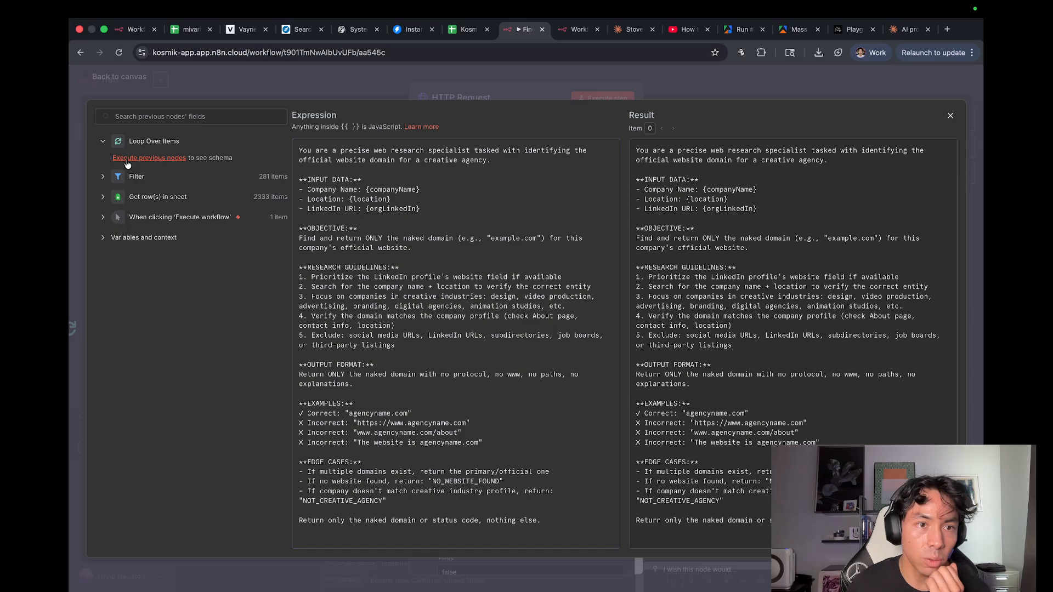
pyautogui.click(128, 162)
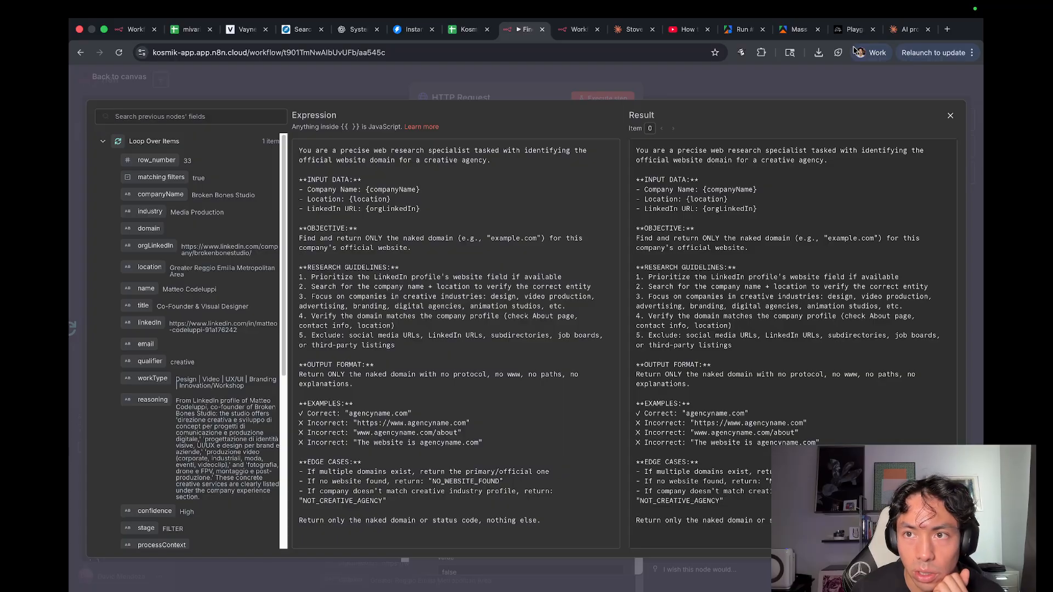
# Switch to the Claude chat and start a reply with the line "some additional context:".
pyautogui.click(907, 30)
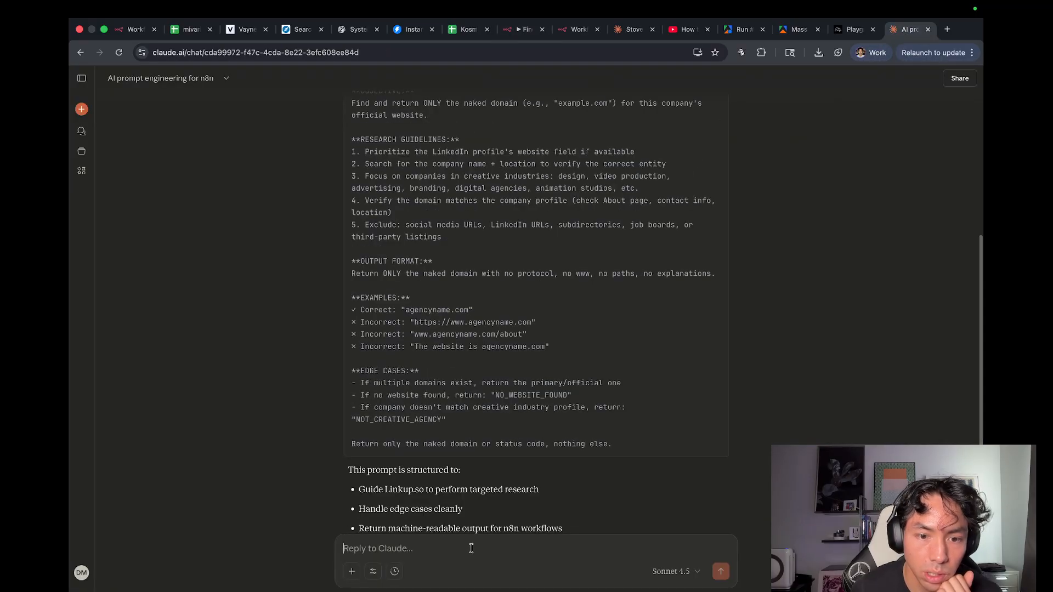
pyautogui.write('some add')
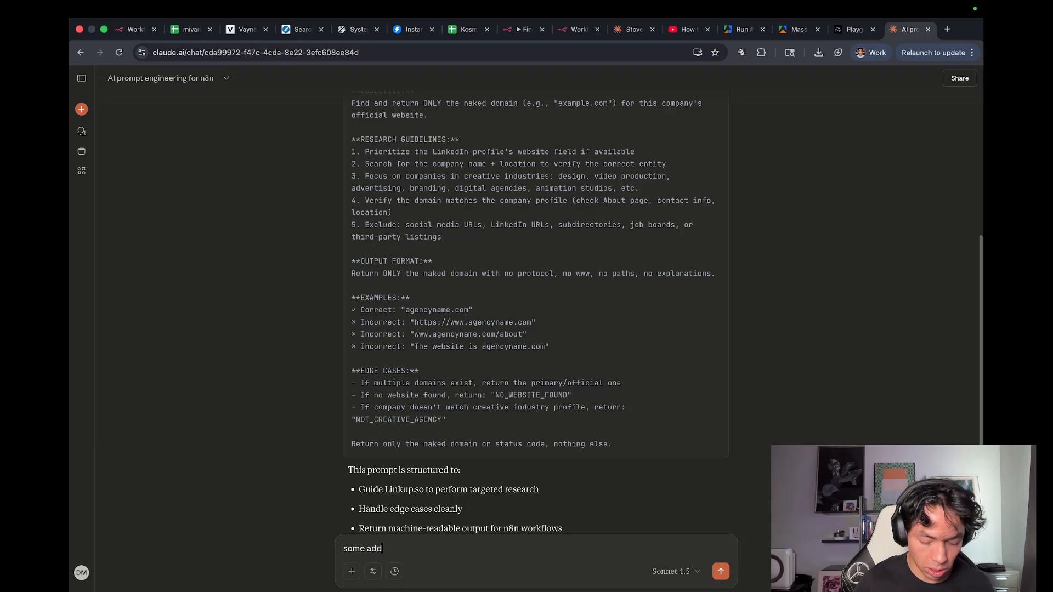
pyautogui.write('itional cont')
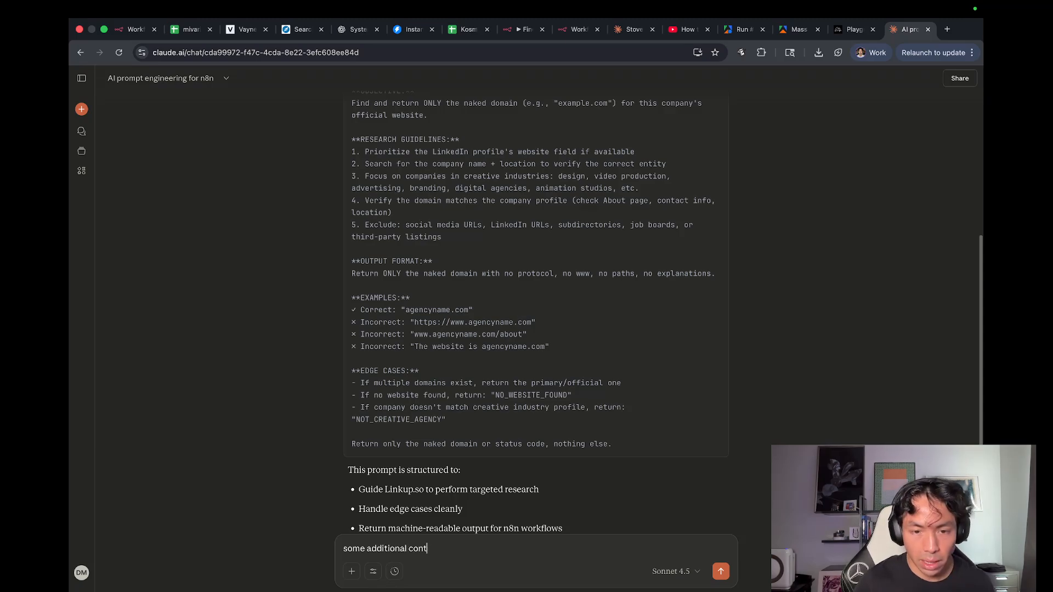
pyautogui.write('exrt')
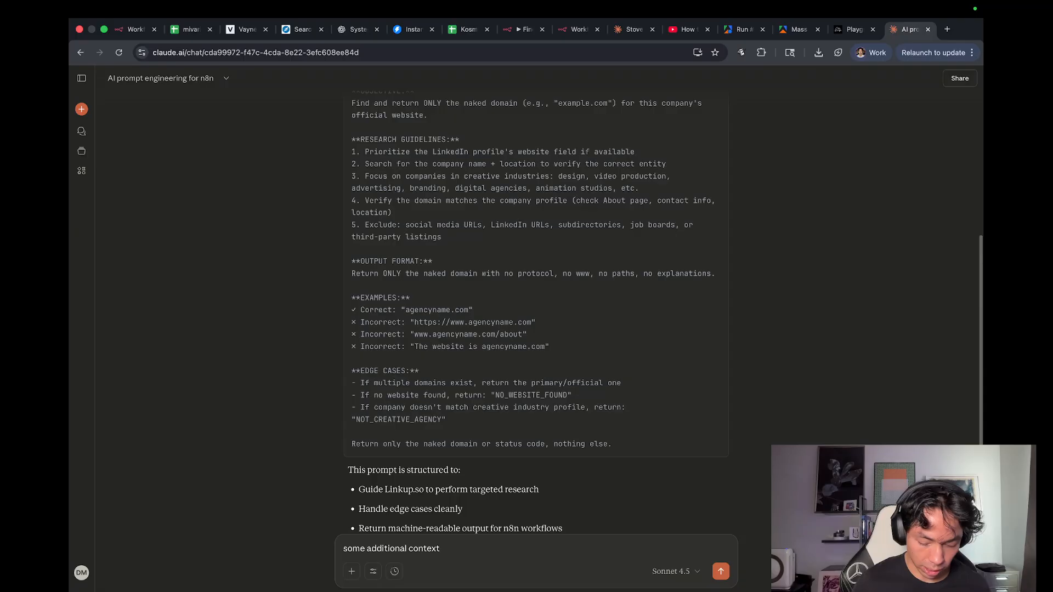
pyautogui.hotkey('shift', 'Return')
# Add the line "this data comes from a salesnav pull, so their domain wont be found from the linkedin" to the reply.
pyautogui.write('this da')
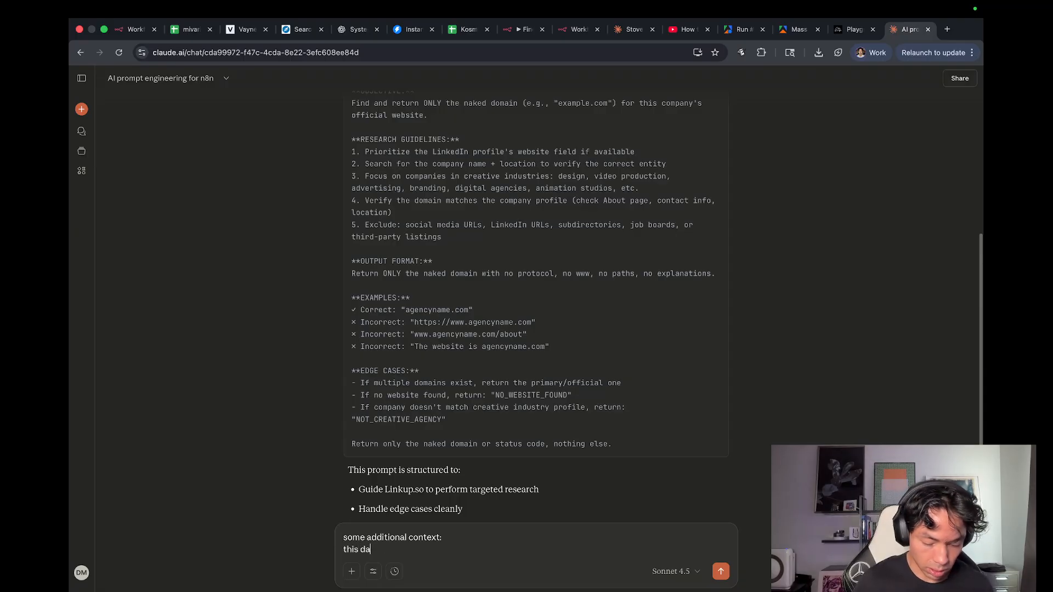
pyautogui.write('ta comes fromm')
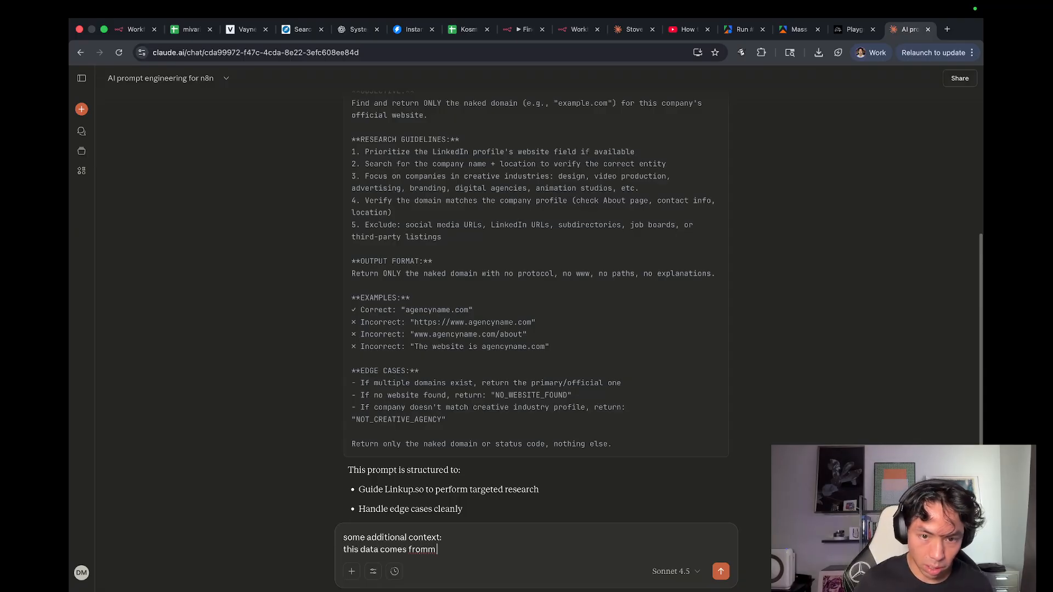
pyautogui.press('BackSpace')
pyautogui.write(' a salesn')
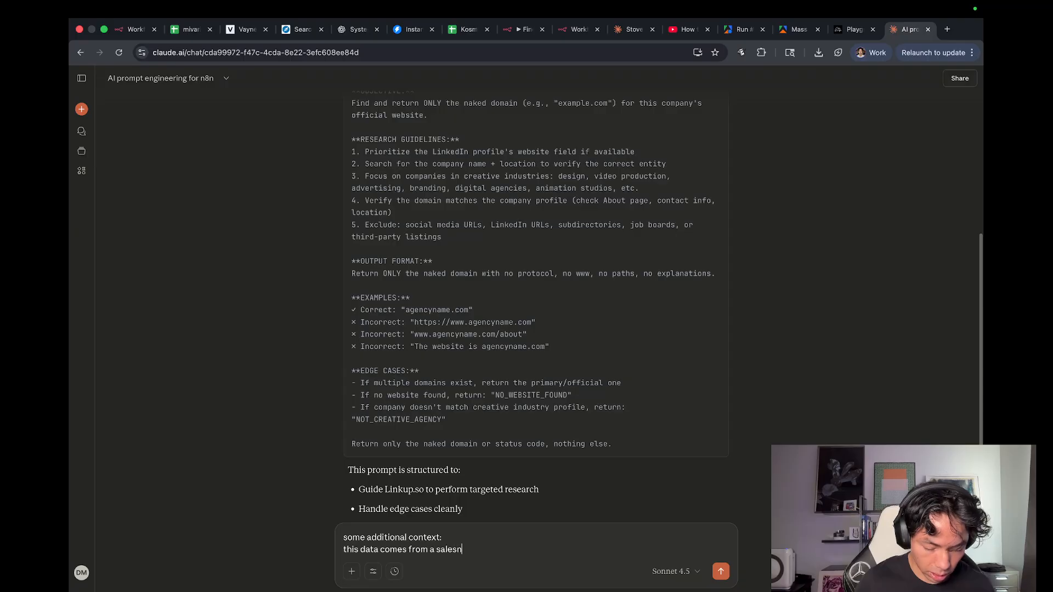
pyautogui.write('av pull, so ')
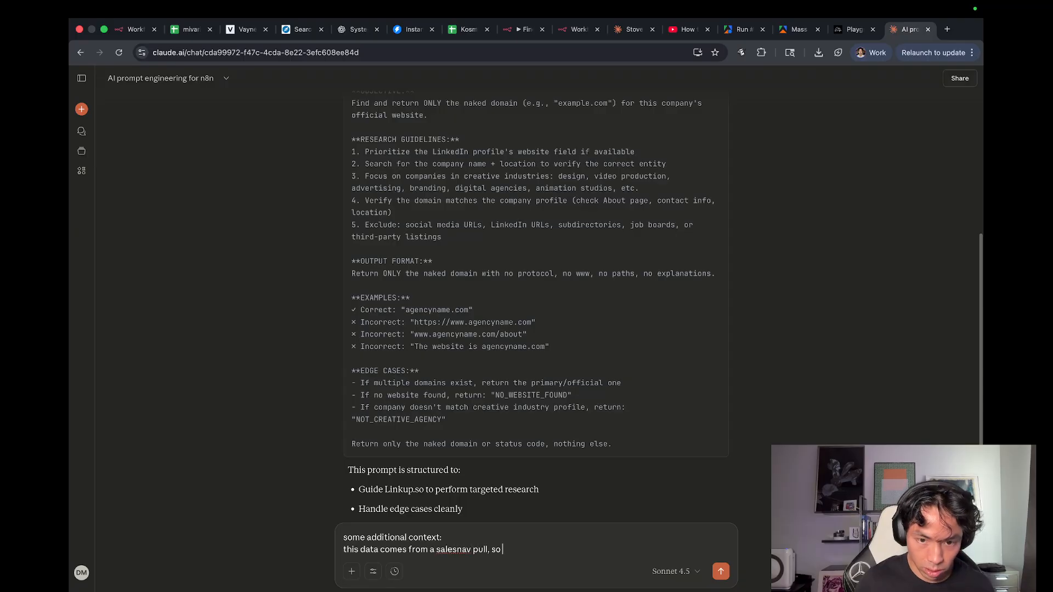
pyautogui.write('their domain i')
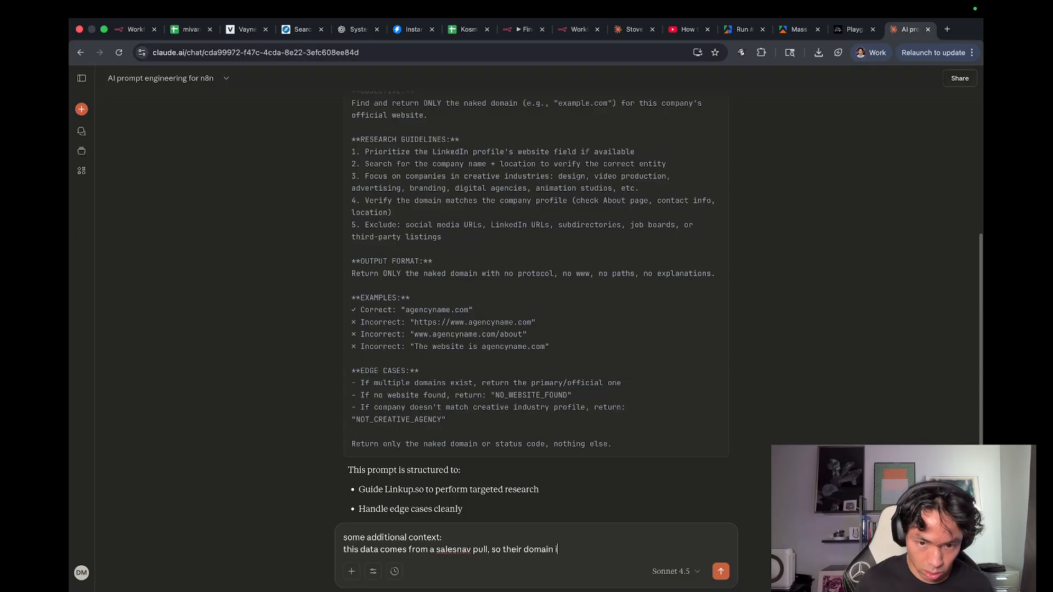
pyautogui.press('BackSpace')
pyautogui.write('wont be fou')
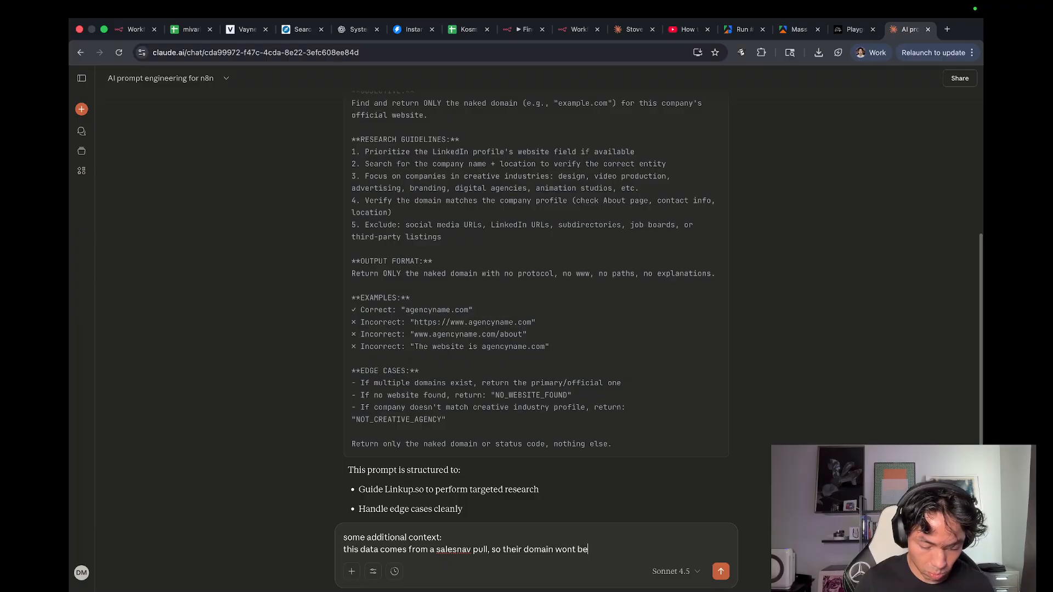
pyautogui.press('BackSpace')
pyautogui.press('BackSpace')
pyautogui.write('ound f')
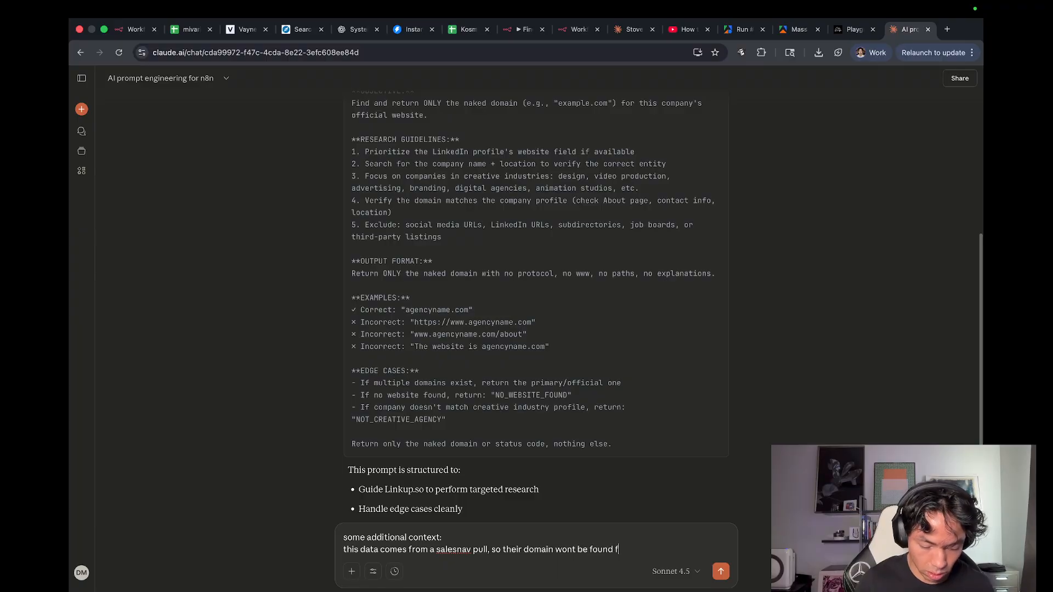
pyautogui.write('rom the linkedin')
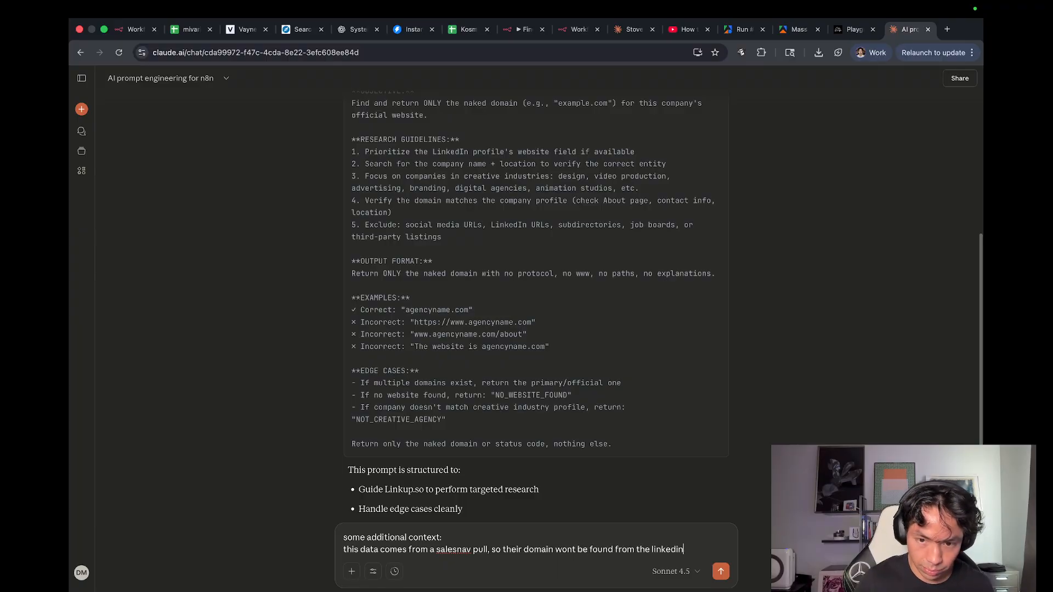
# Add the line "i dont need this prompt to qualify the company, just find their domain" and send the message.
pyautogui.hotkey('shift', 'Return')
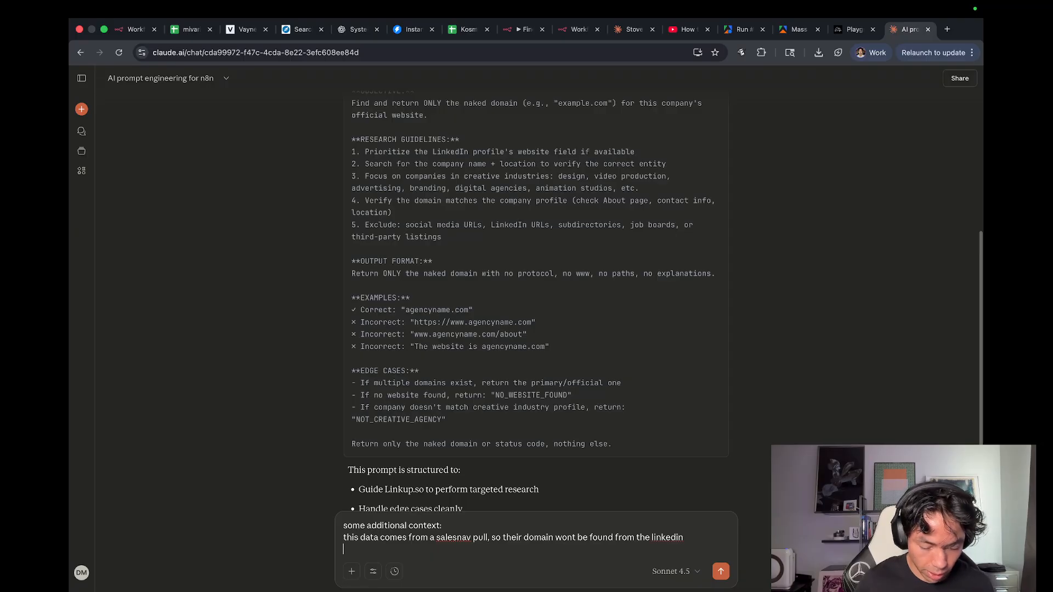
pyautogui.write('i dont need')
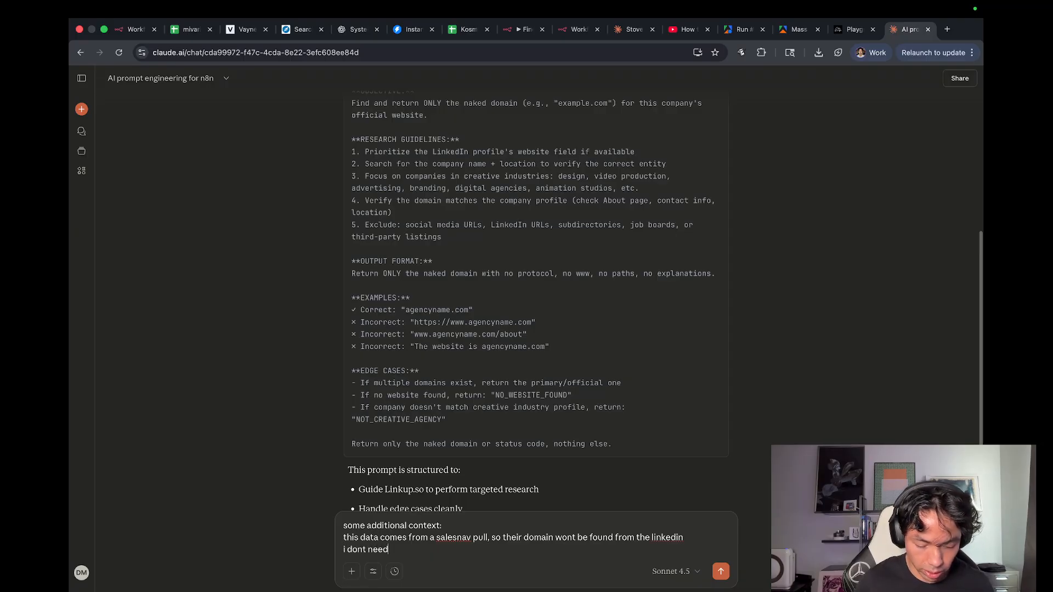
pyautogui.write(' this pr')
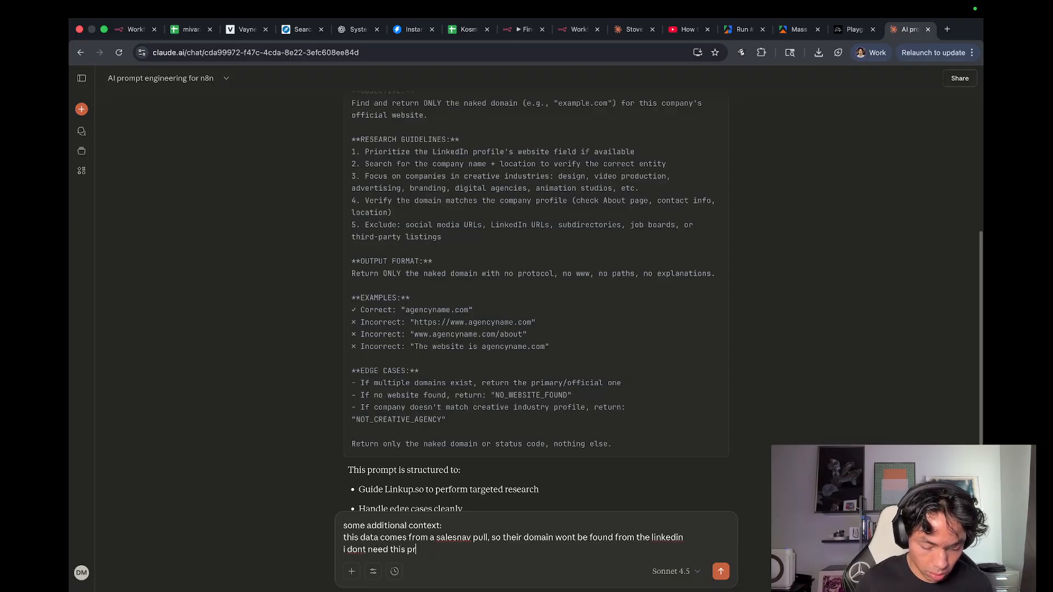
pyautogui.write('ompt to ')
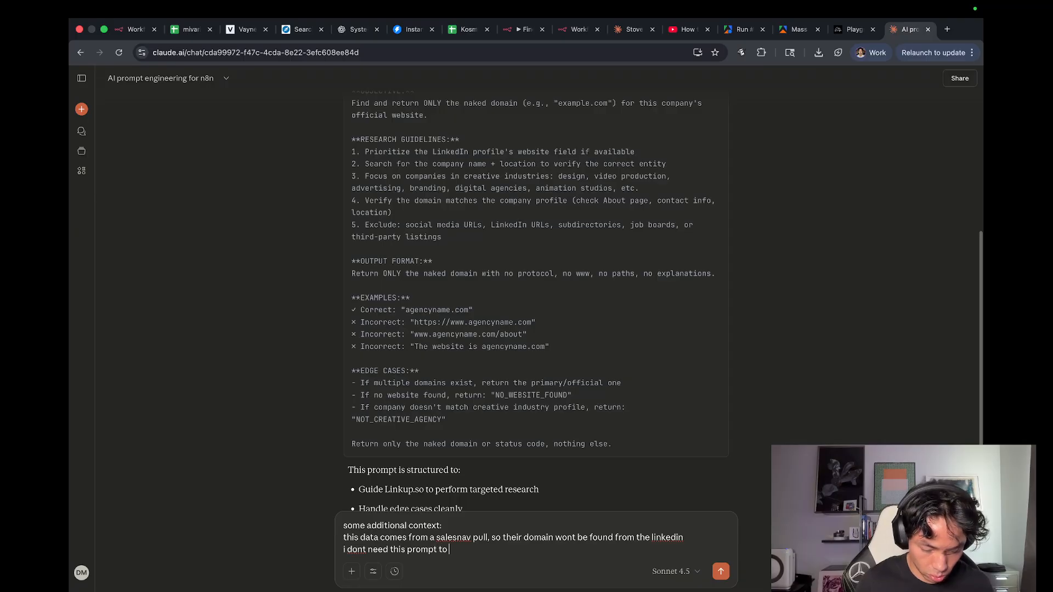
pyautogui.write('qualify')
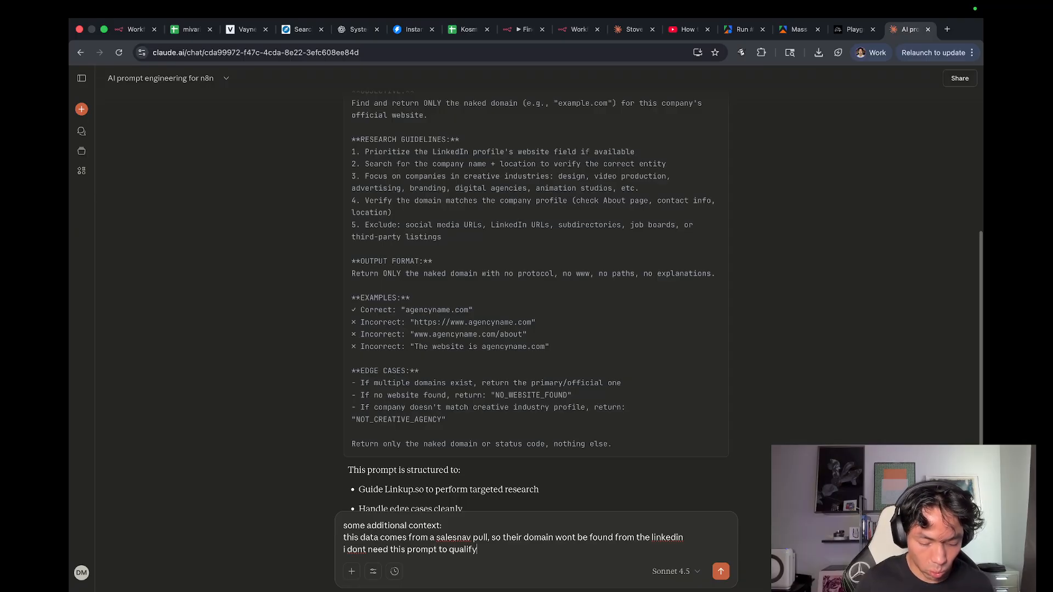
pyautogui.write(' the company')
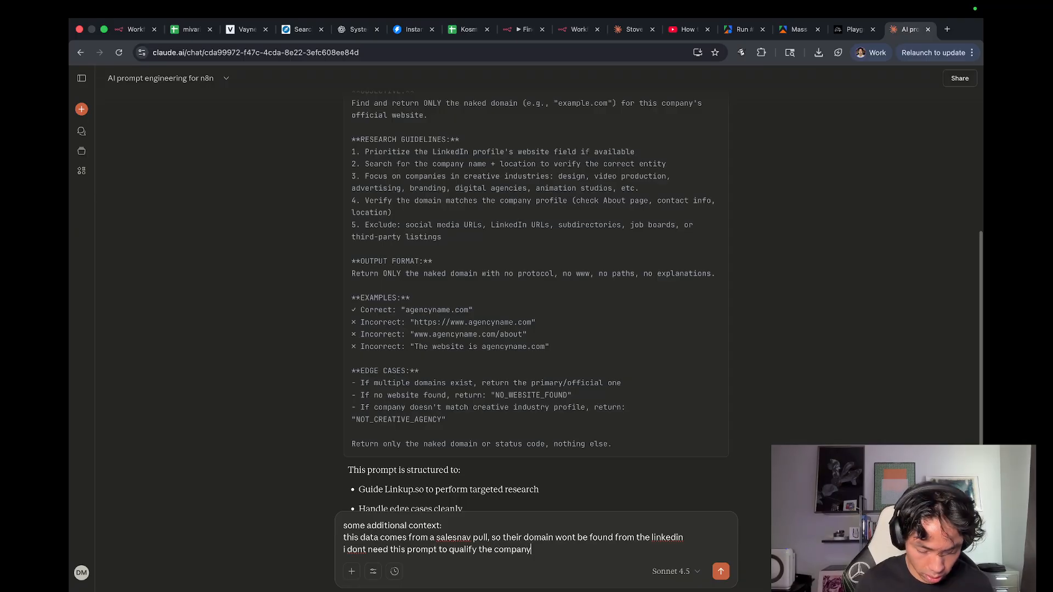
pyautogui.write(', just find t')
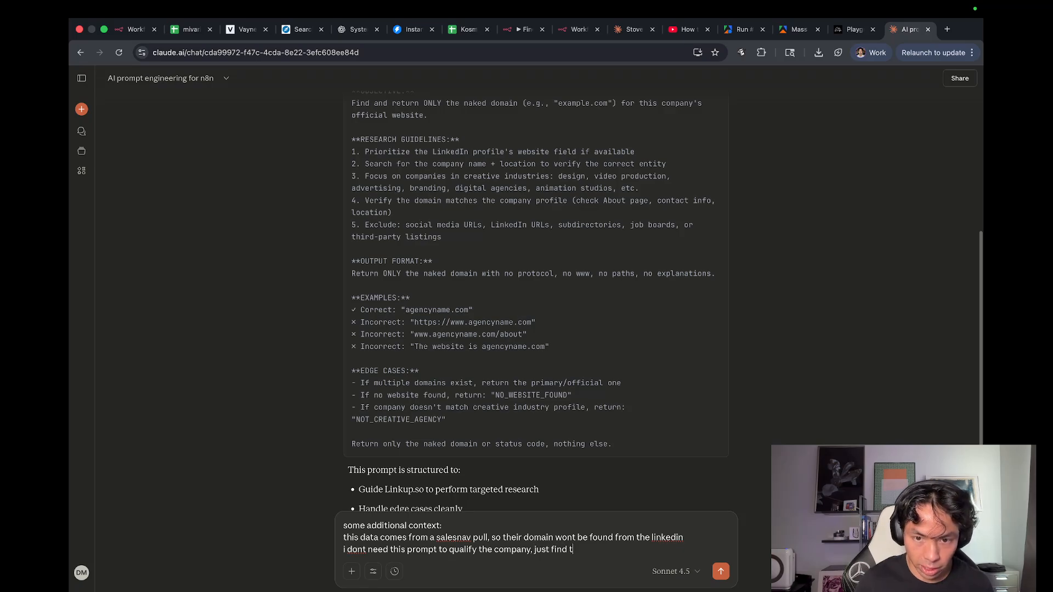
pyautogui.write('heir domain')
pyautogui.press('Return')
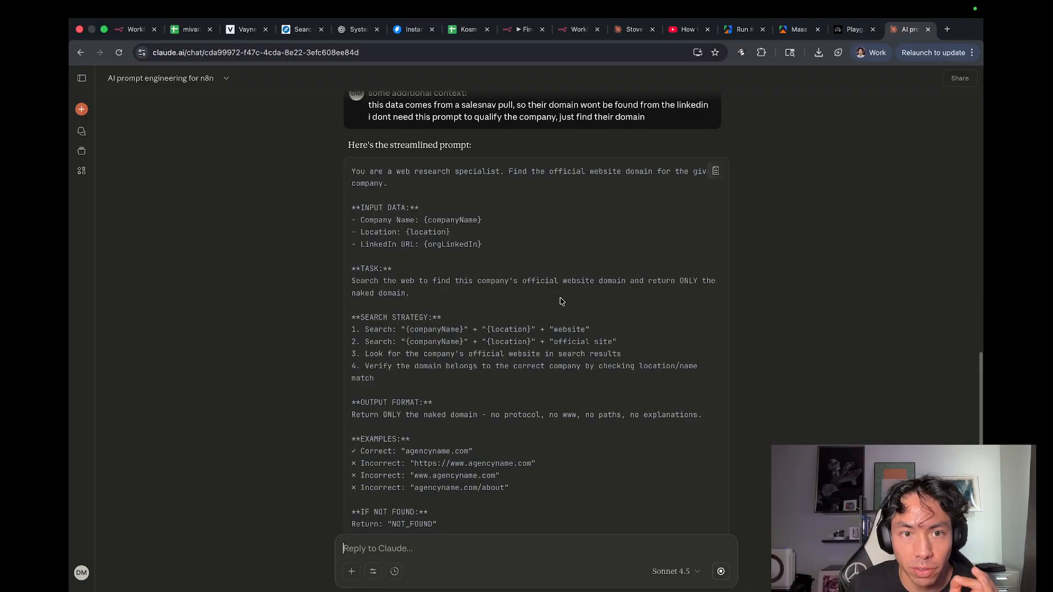
# Review and copy Claude's streamlined prompt, and replace the whole expression in n8n's HTTP Request node with it.
pyautogui.scroll(-2, 561, 301)
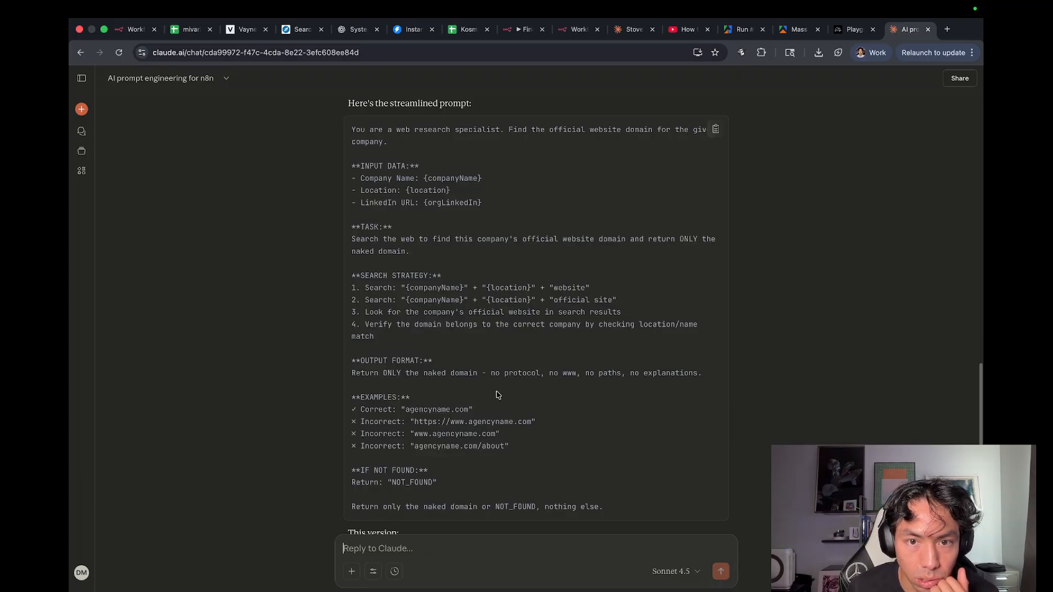
pyautogui.scroll(-1, 490, 375)
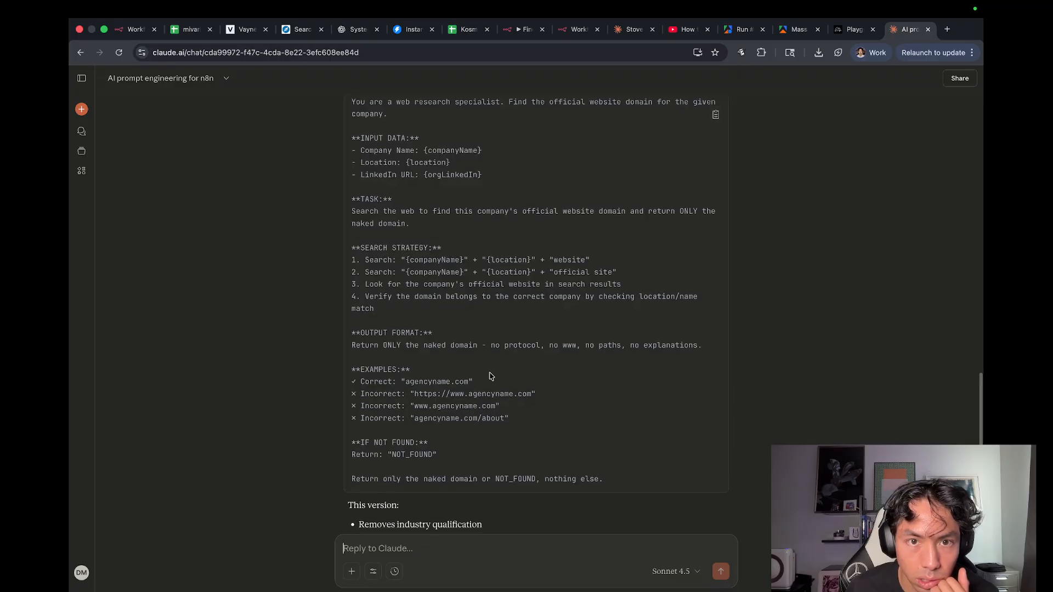
pyautogui.scroll(-3, 490, 376)
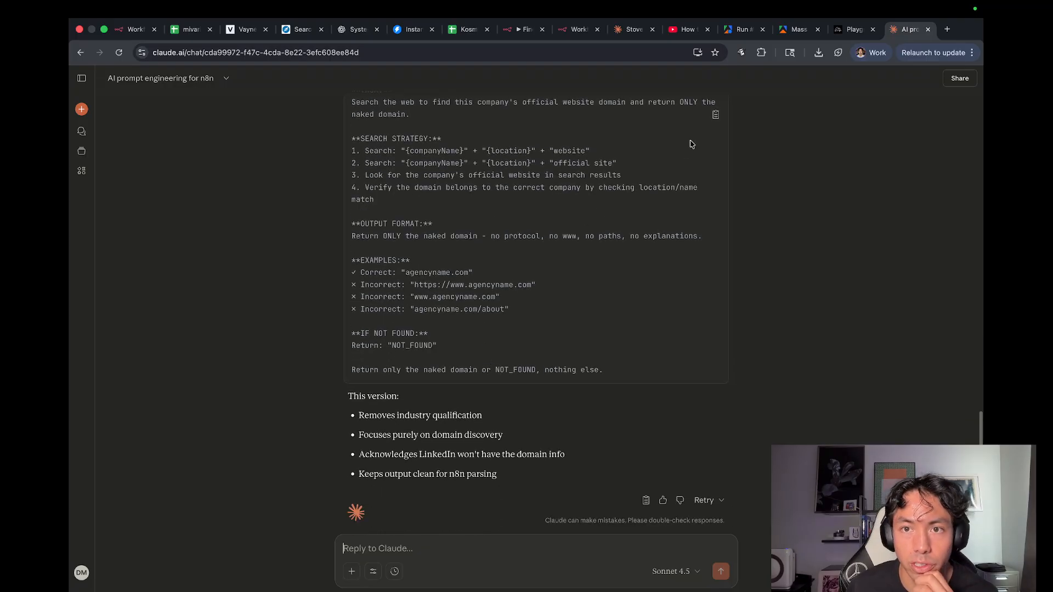
pyautogui.click(523, 29)
pyautogui.hotkey('ctrl', 'a')
pyautogui.write('You are a web research specialist. Find the official website domain for the given company.  **INPUT DATA:** - Company Name: {companyName} - Location: {location} - LinkedIn URL: {orgLinkedIn}  **TASK:** Search the web to find this company\'s official website domain and return ONLY the naked domain.  **SEARCH STRATEGY:** 1. Search: "{companyName}" + "{location}" + "website" 2. Search: "{companyName}" + "{location}" + "official site" 3. Look for the company\'s official website in search results 4. Verify the domain belongs to the correct company by checking location/name match  **OUTPUT FORMAT:** Return ONLY the naked domain - no protocol, no www, no paths, no explanations.  **EXAMPLES:** ✓ Correct: "agencyname.com" X Incorrect: "https://www.agencyname.com" X Incorrect: "www.agencyname.com" X Incorrect: "agencyname.com/about"  **IF NOT FOUND:** Return: "NOT_FOUND"  Return only the naked domain or NOT_FOUND, nothing else.')
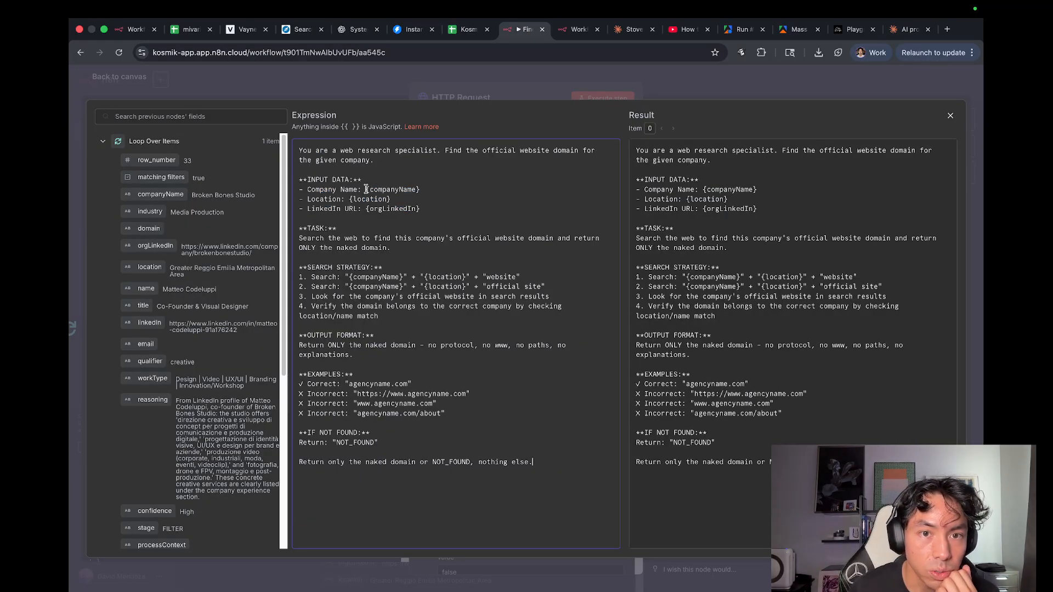
# Replace the Company Name, Location and LinkedIn URL placeholders under INPUT DATA with the companyName, location and orgLinkedIn fields from Loop Over Items.
pyautogui.moveTo(367, 190); pyautogui.dragTo(436, 189)
pyautogui.press('BackSpace')
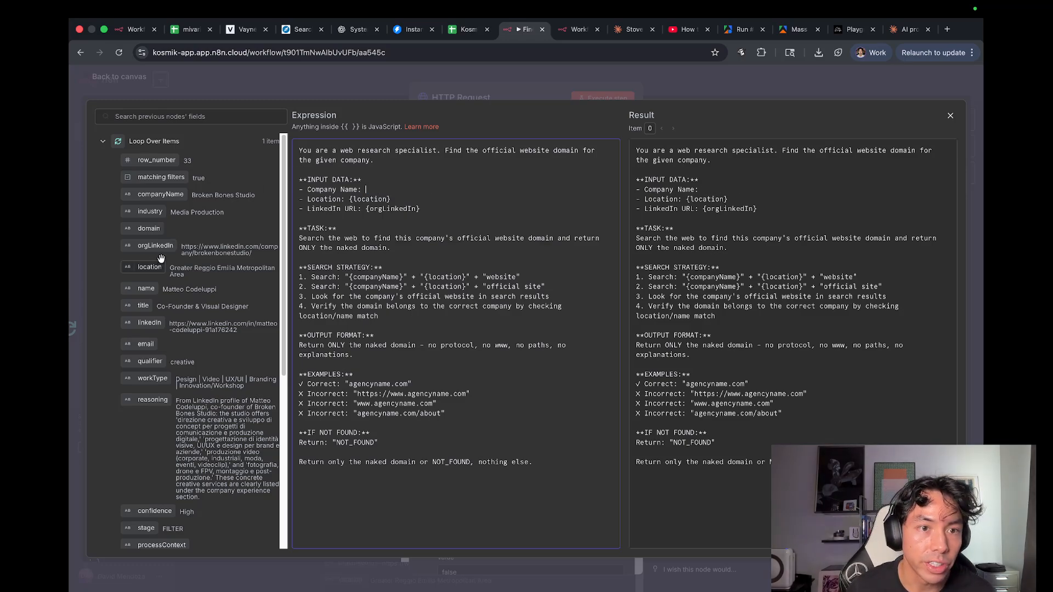
pyautogui.moveTo(159, 194); pyautogui.dragTo(393, 200)
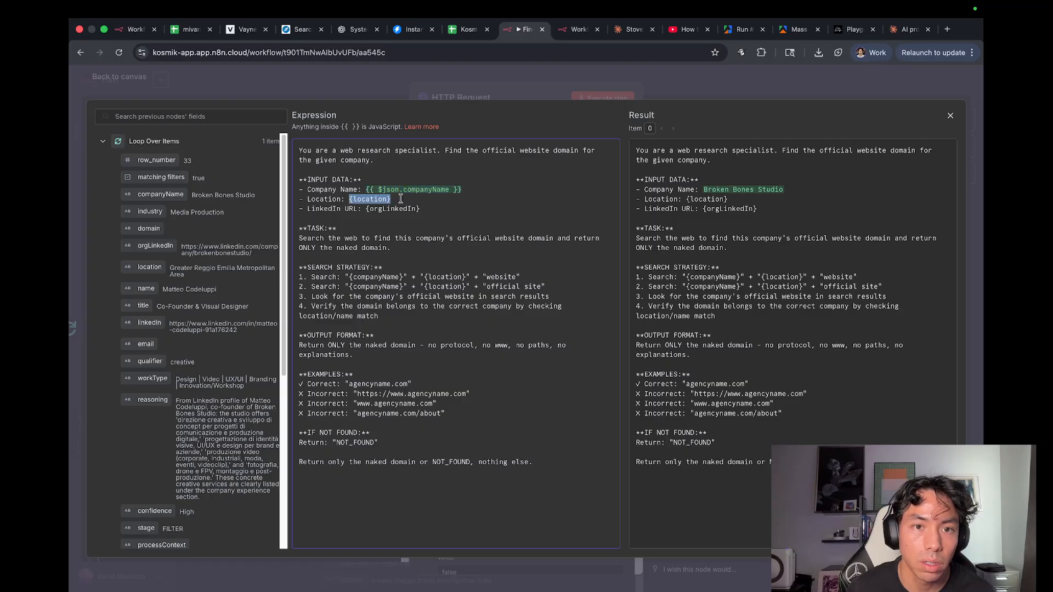
pyautogui.press('BackSpace')
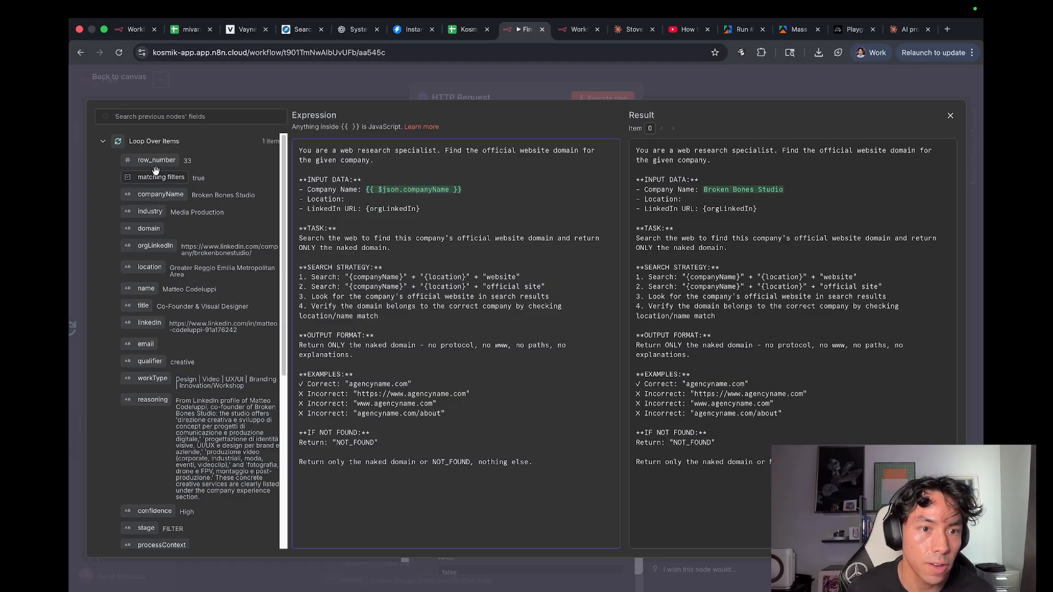
pyautogui.moveTo(159, 267); pyautogui.dragTo(419, 209)
pyautogui.click(331, 214)
pyautogui.press('BackSpace')
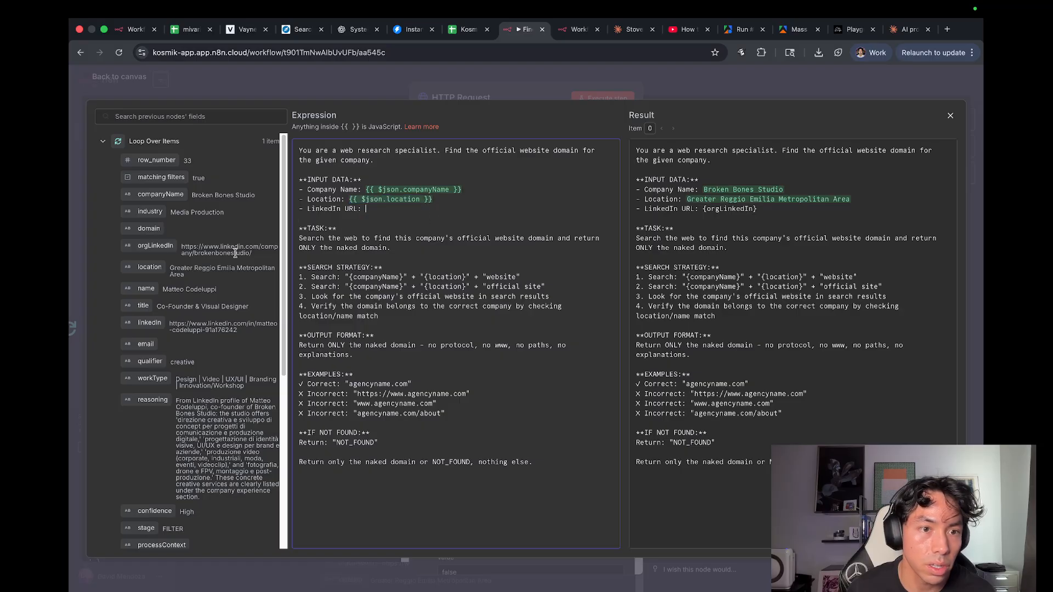
pyautogui.moveTo(168, 249); pyautogui.dragTo(411, 213)
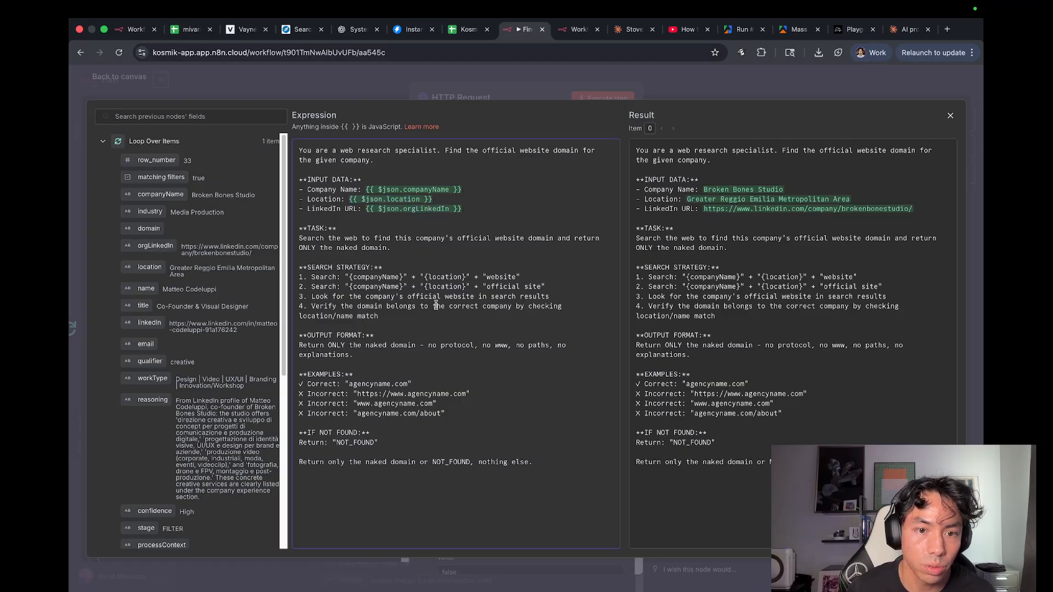
# Close the expression editor, execute the HTTP Request node, and save the workflow from the canvas.
pyautogui.click(539, 94)
pyautogui.click(615, 98)
pyautogui.click(684, 93)
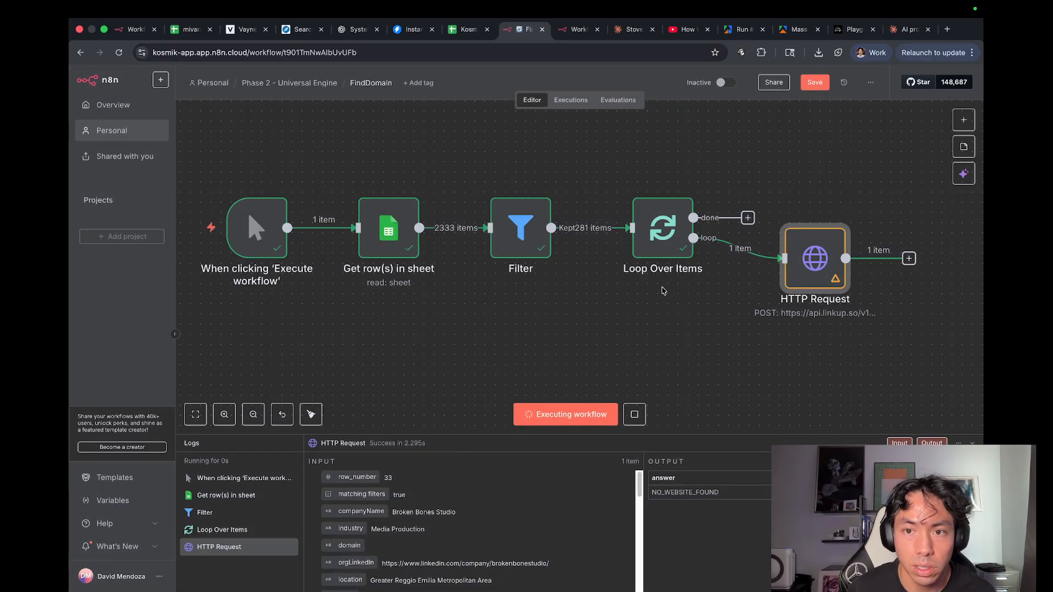
pyautogui.click(812, 83)
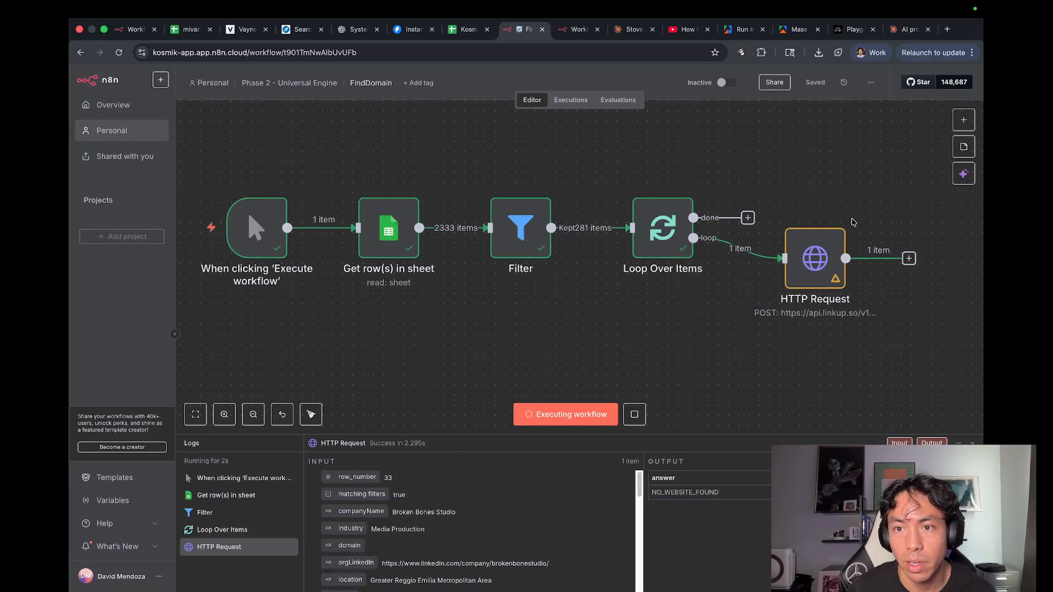
# Open the HTTP Request node to check its output, view the Linkup playground's search options, and return to the n8n workflow.
pyautogui.doubleClick(819, 267)
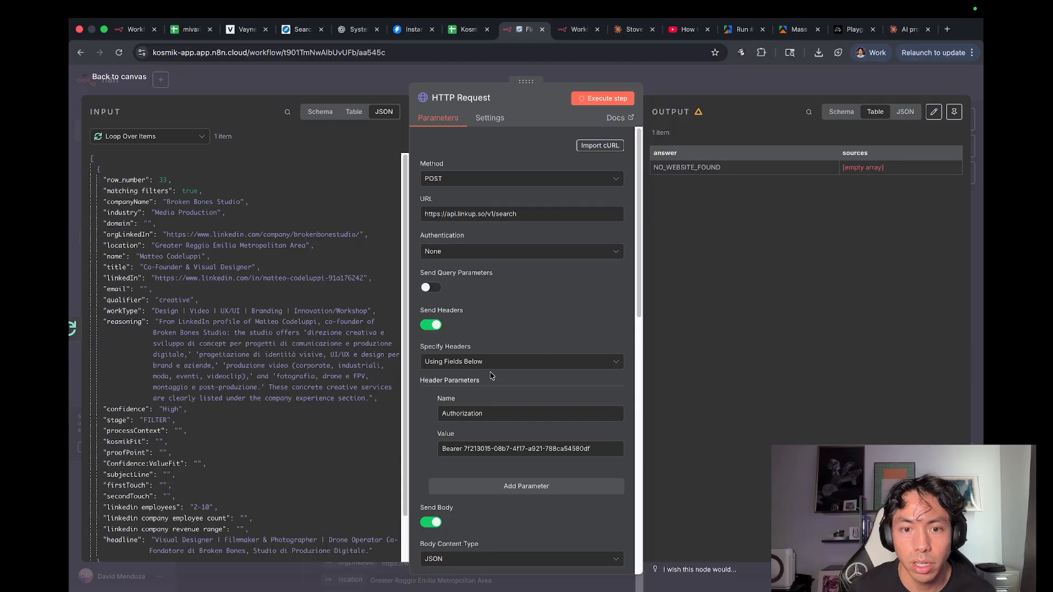
pyautogui.scroll(-2, 491, 373)
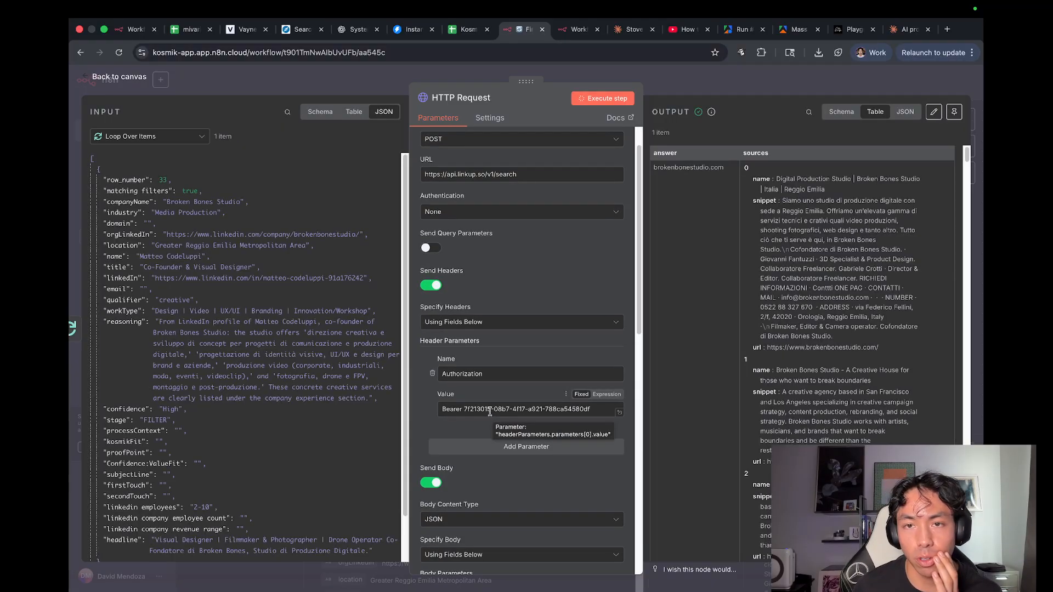
pyautogui.click(855, 29)
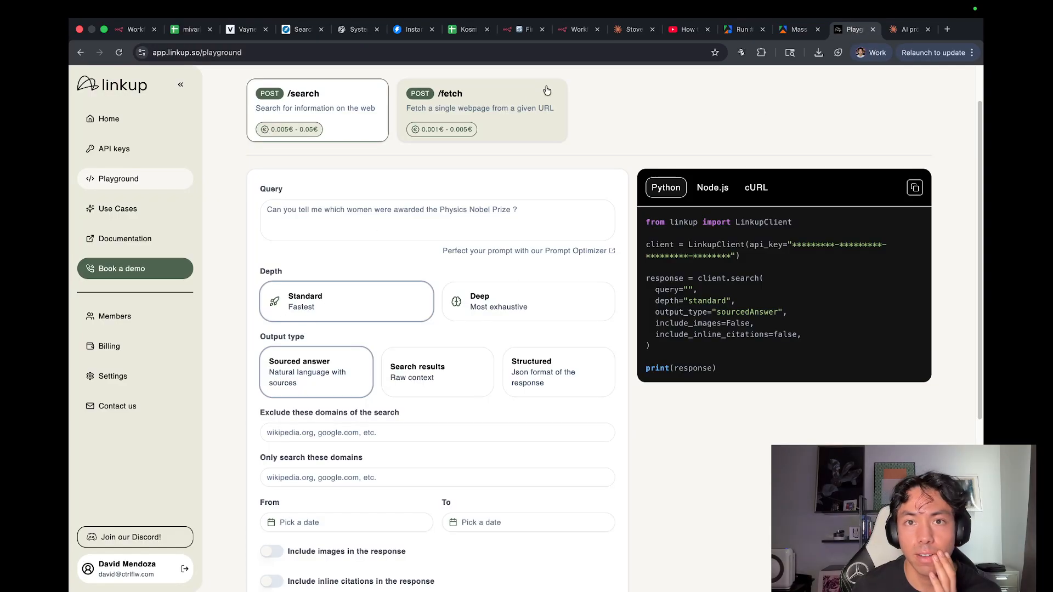
pyautogui.click(531, 29)
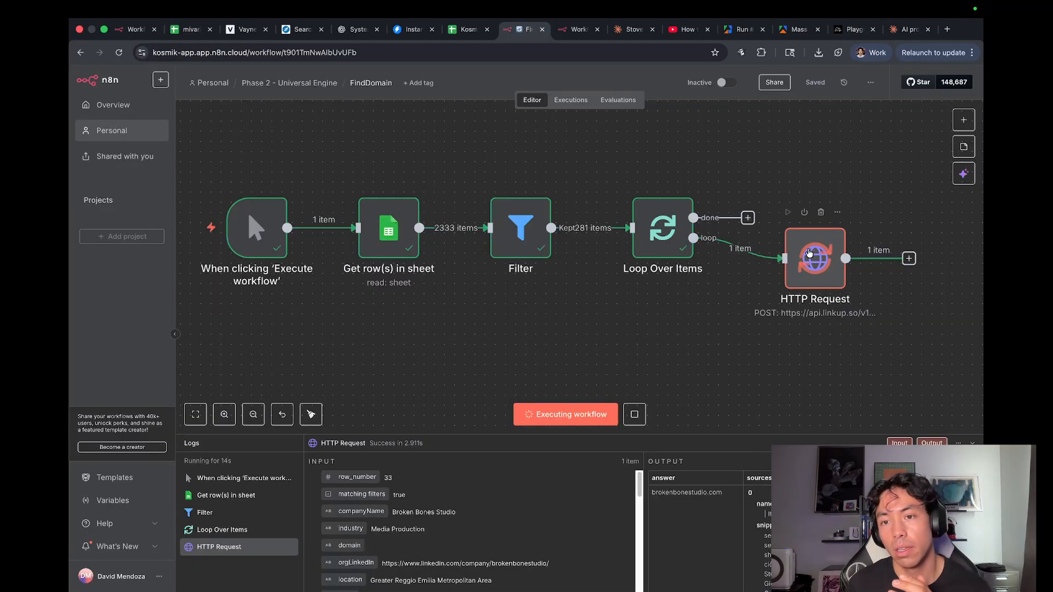
# Copy the domain from the answer in the HTTP Request node's output and open that website in a new browser tab.
pyautogui.doubleClick(810, 252)
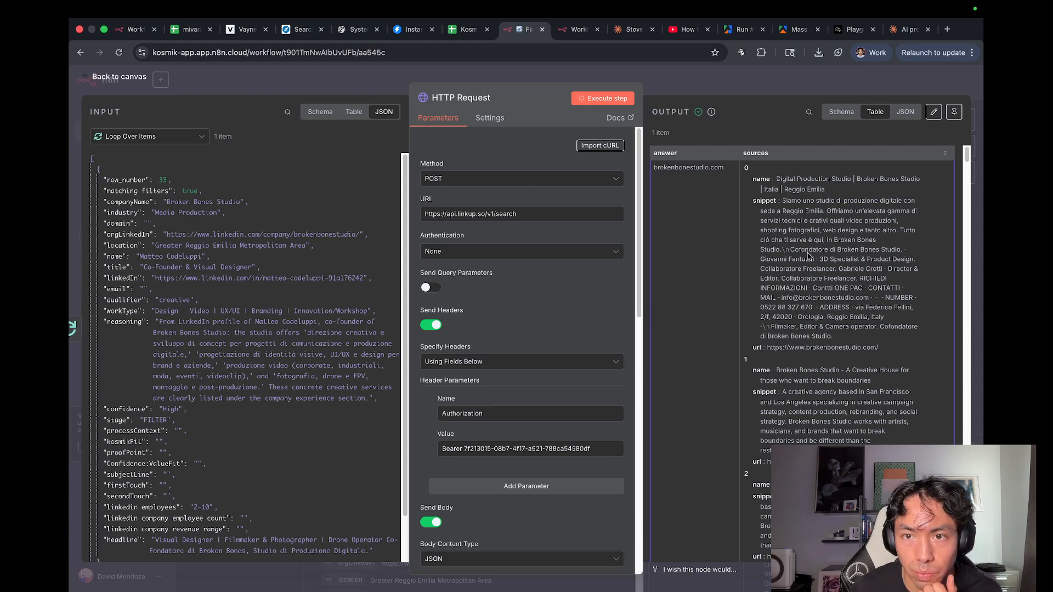
pyautogui.tripleClick(683, 170)
pyautogui.press('super+c')
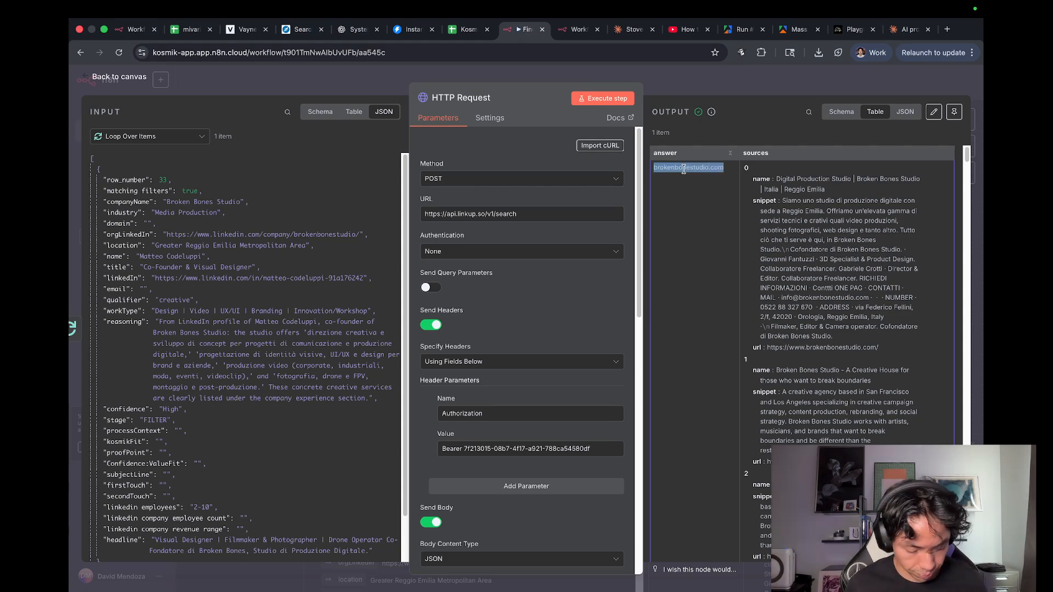
pyautogui.click(947, 29)
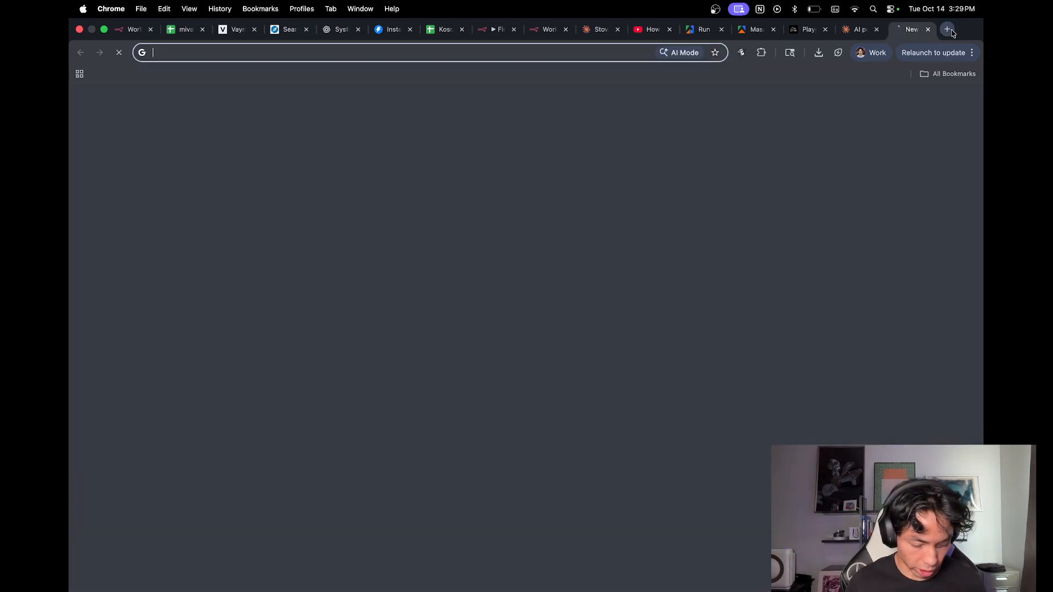
pyautogui.press('super+v')
pyautogui.press('Return')
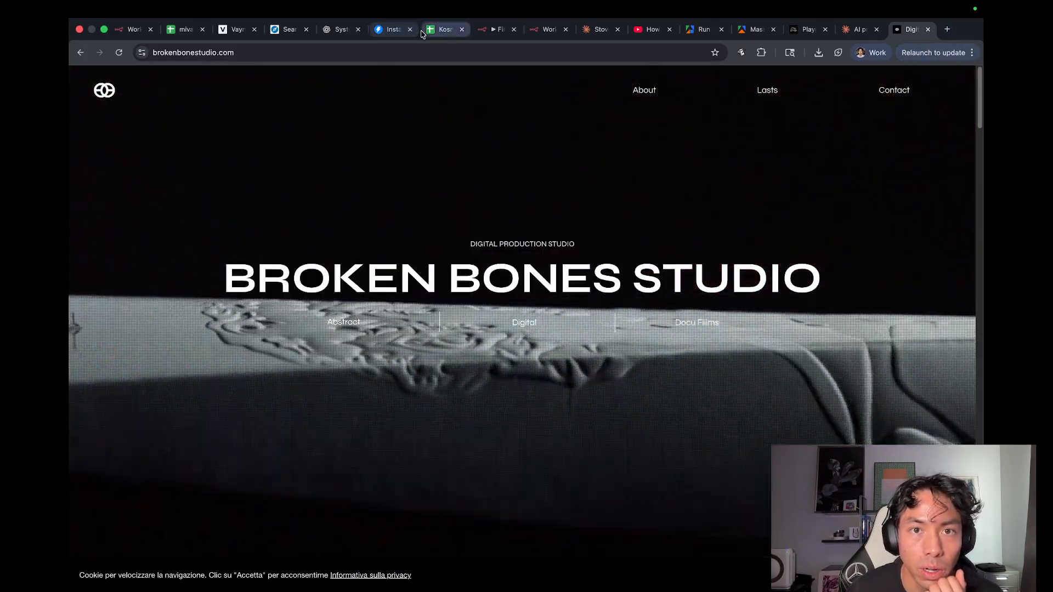
# Check the domain cell of the Broken Bones Studio row in the 908LookAlikes sheet, and return to the n8n workflow.
pyautogui.click(426, 33)
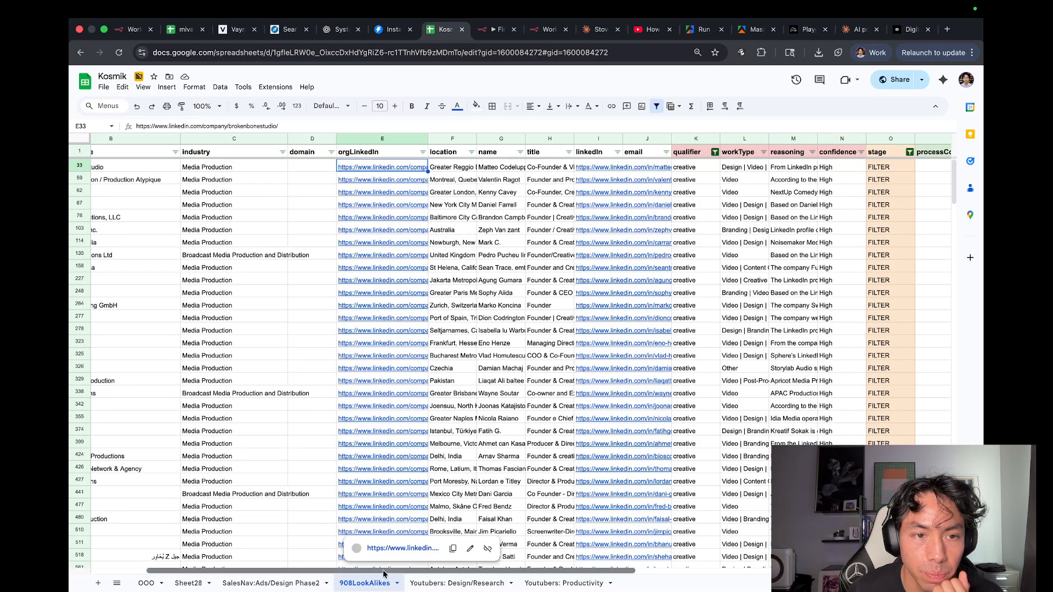
pyautogui.moveTo(382, 568); pyautogui.dragTo(283, 572)
pyautogui.click(399, 167)
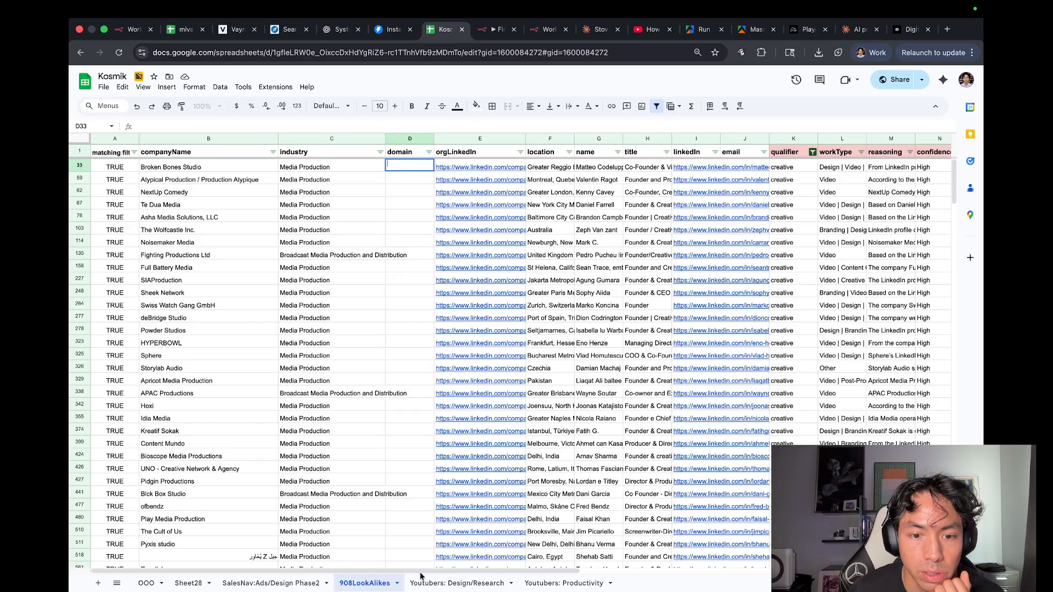
pyautogui.hscroll(10, 648, 553)
pyautogui.hscroll(-5, 649, 552)
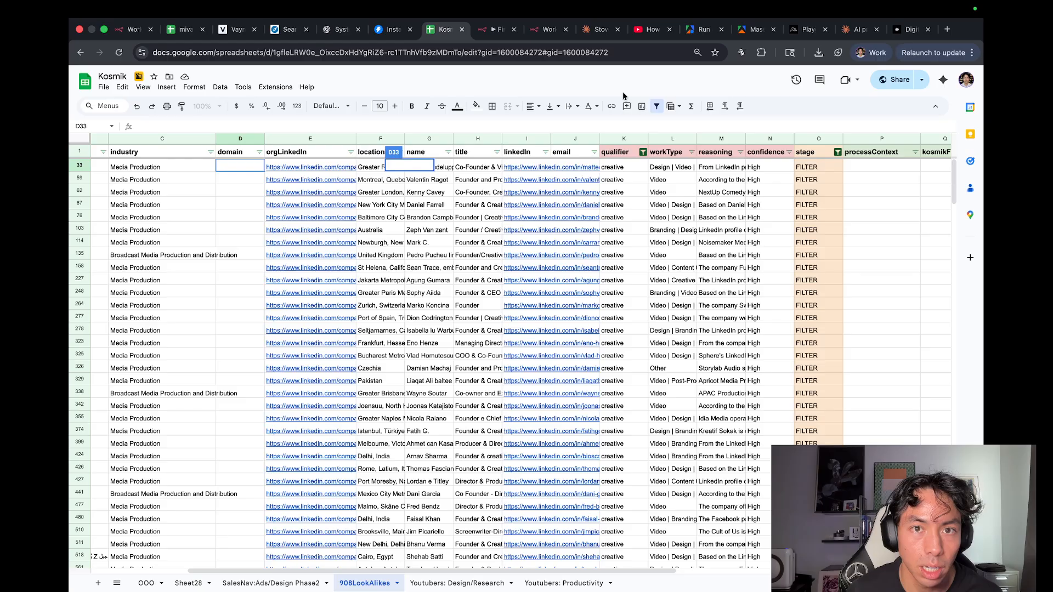
pyautogui.click(492, 30)
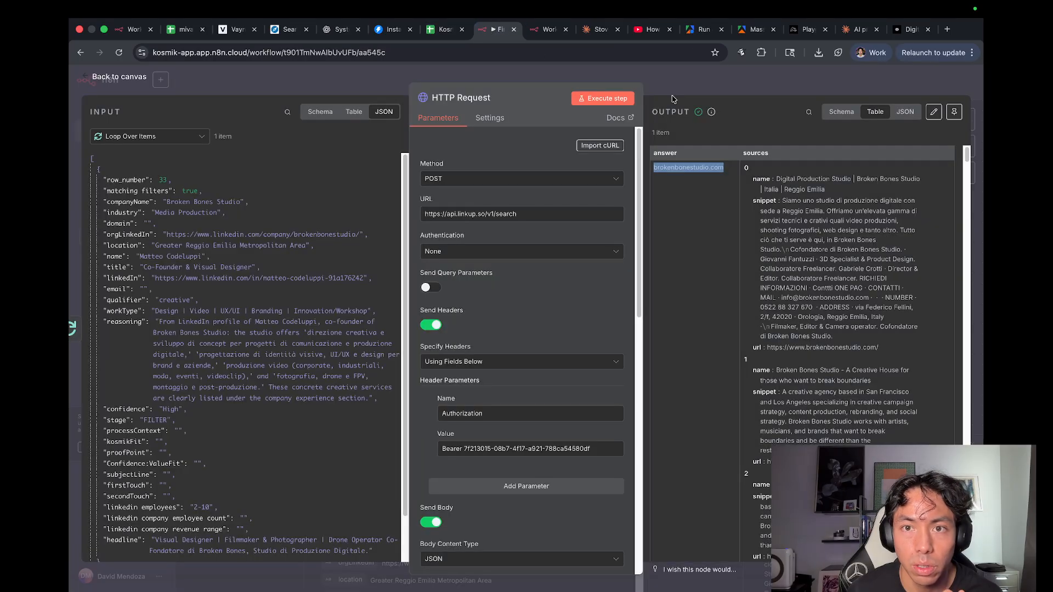
# Close the HTTP Request node and connect a new Google Sheets node with the Update row in sheet action after it.
pyautogui.click(710, 89)
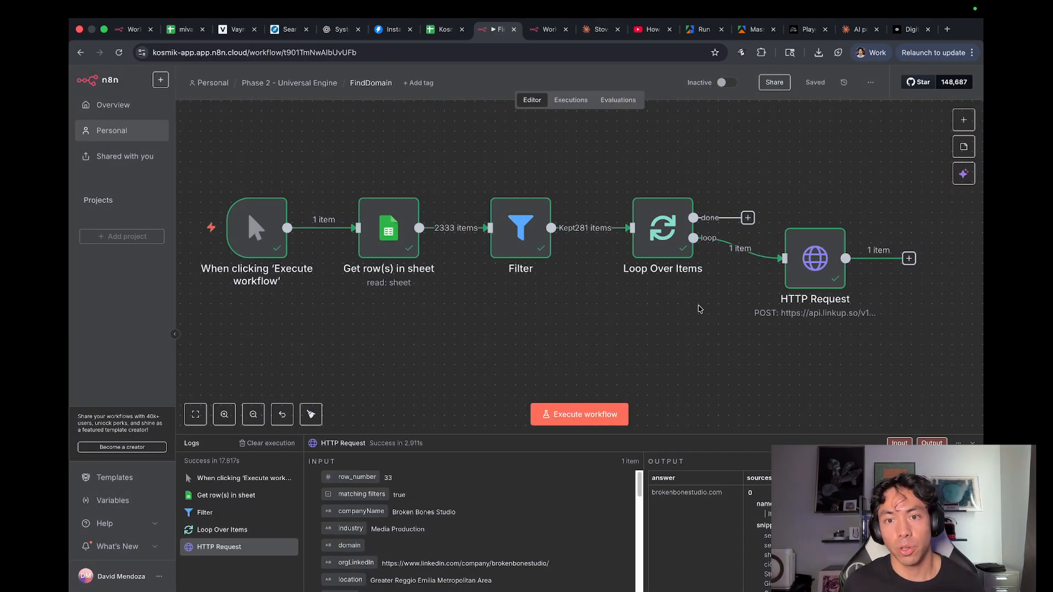
pyautogui.hscroll(10, 698, 308)
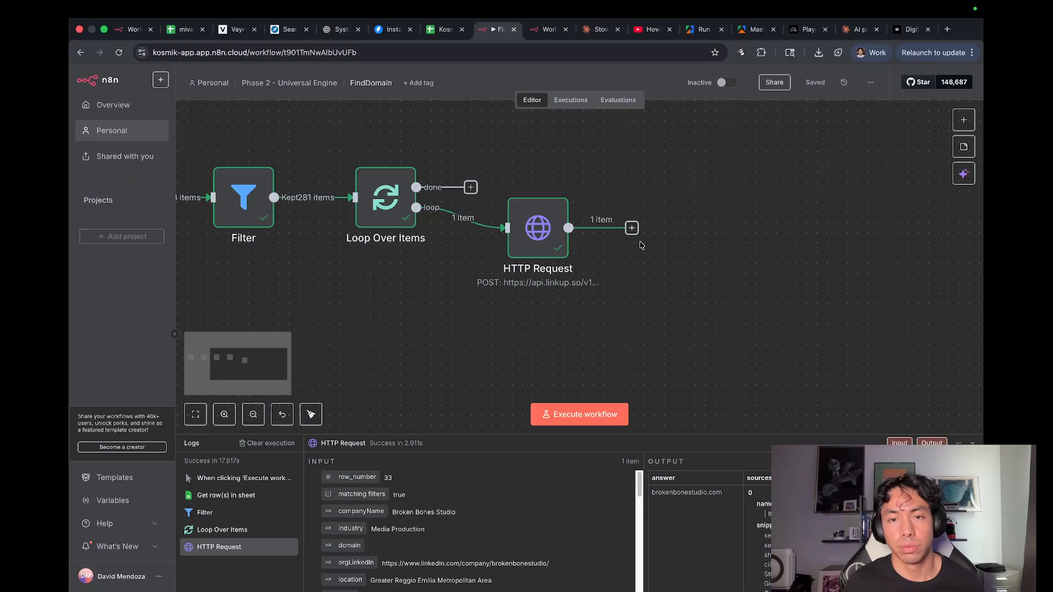
pyautogui.click(632, 229)
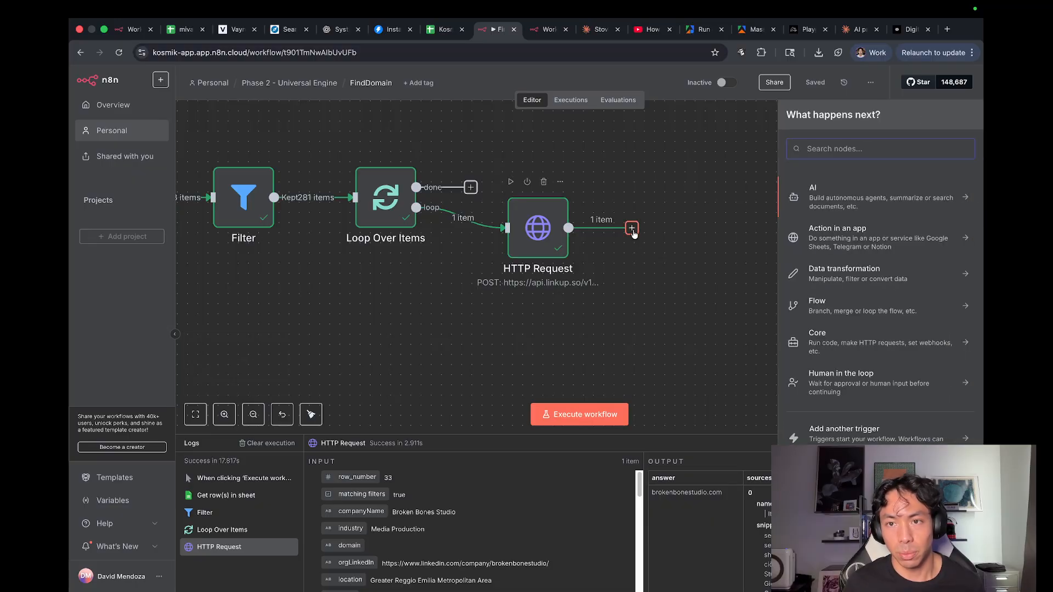
pyautogui.write('google')
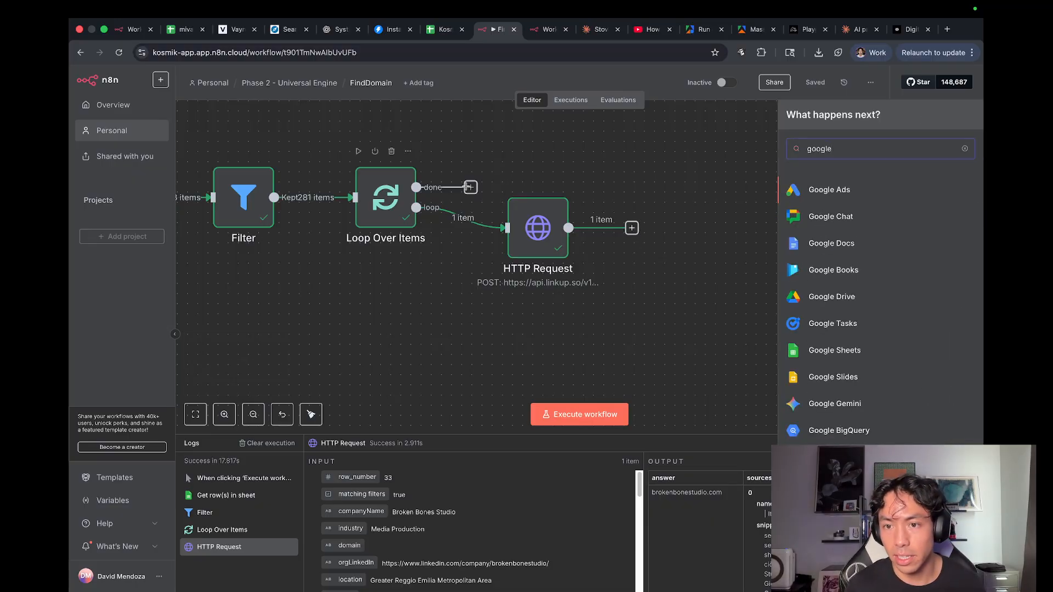
pyautogui.click(840, 354)
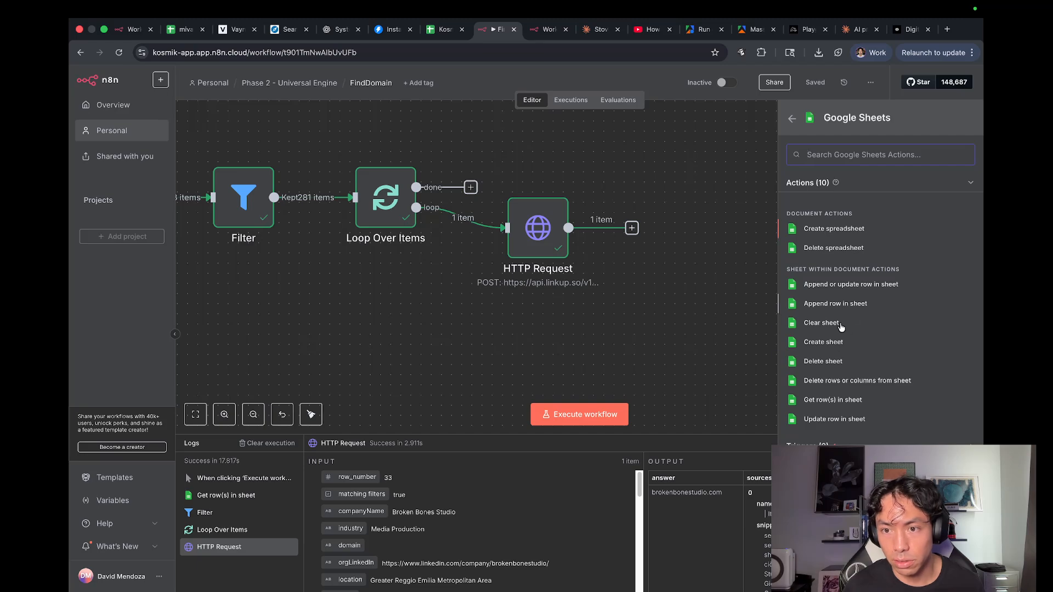
pyautogui.click(853, 420)
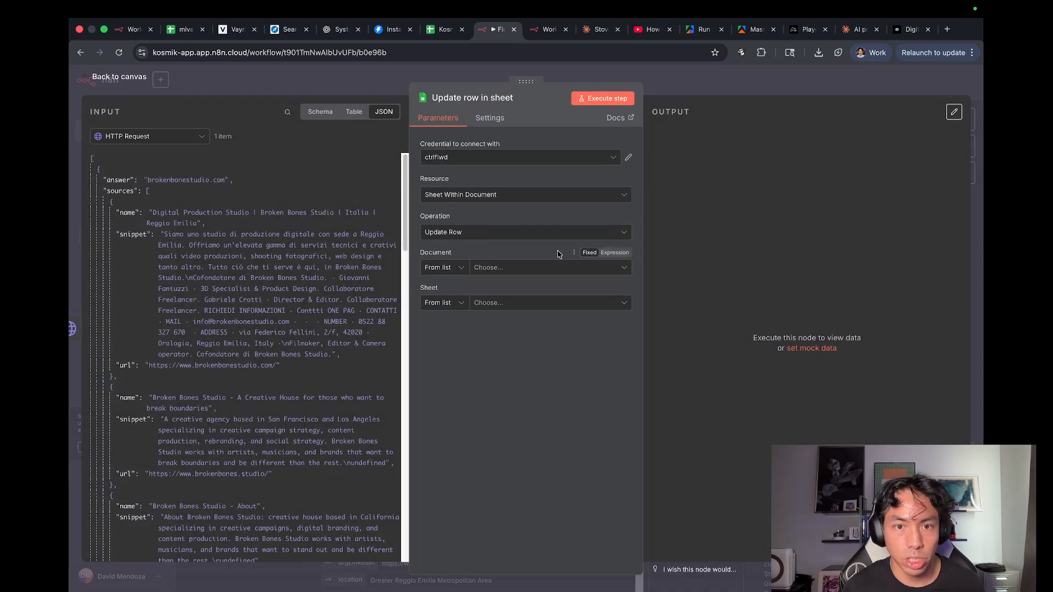
# Set the Update row in sheet node's document to Kosmik and its sheet to 908LookAlikes.
pyautogui.click(556, 267)
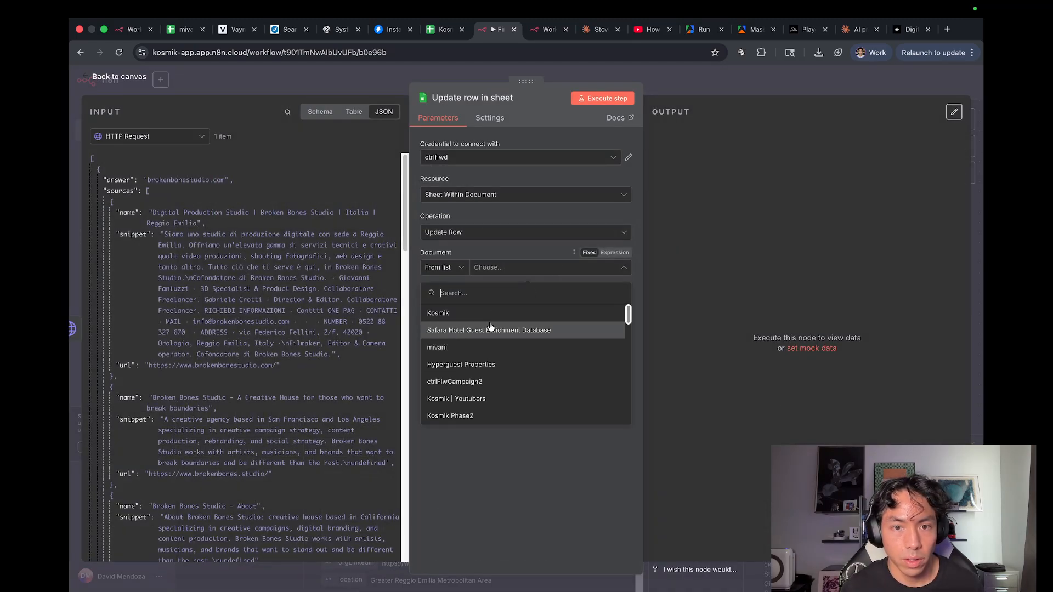
pyautogui.click(483, 314)
pyautogui.click(492, 304)
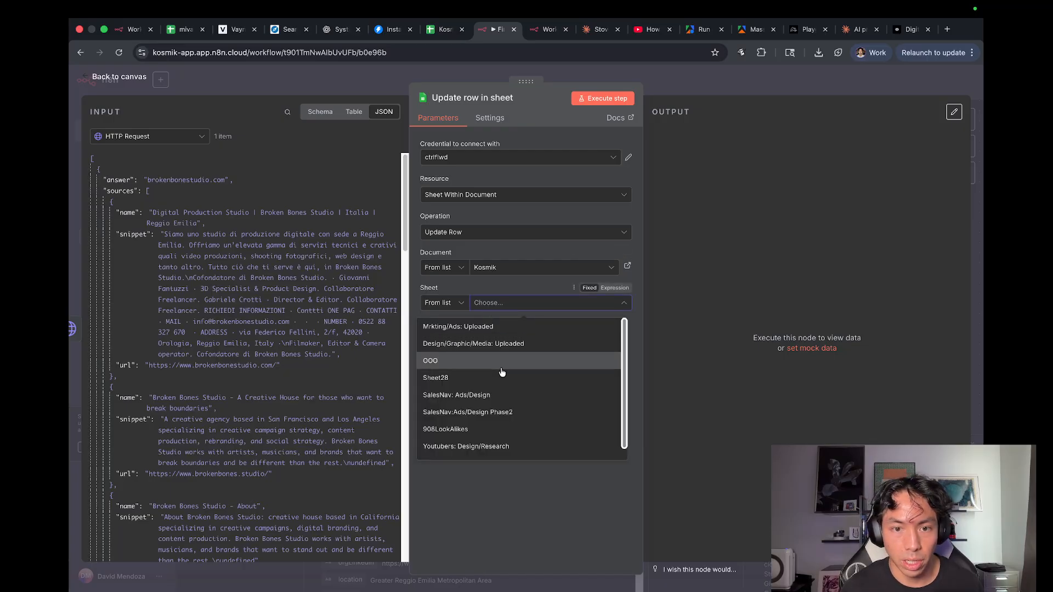
pyautogui.scroll(-1, 515, 422)
pyautogui.click(501, 429)
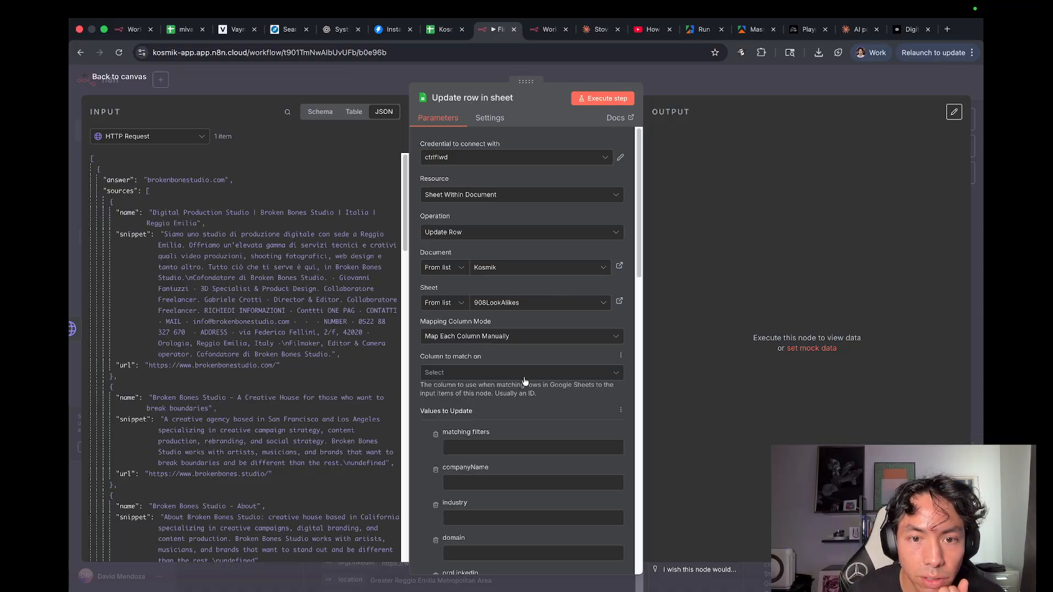
# Choose row_number as the column to match on, and map its value to the row_number field from Loop Over Items.
pyautogui.click(525, 373)
pyautogui.scroll(-2, 490, 476)
pyautogui.scroll(10, 497, 449)
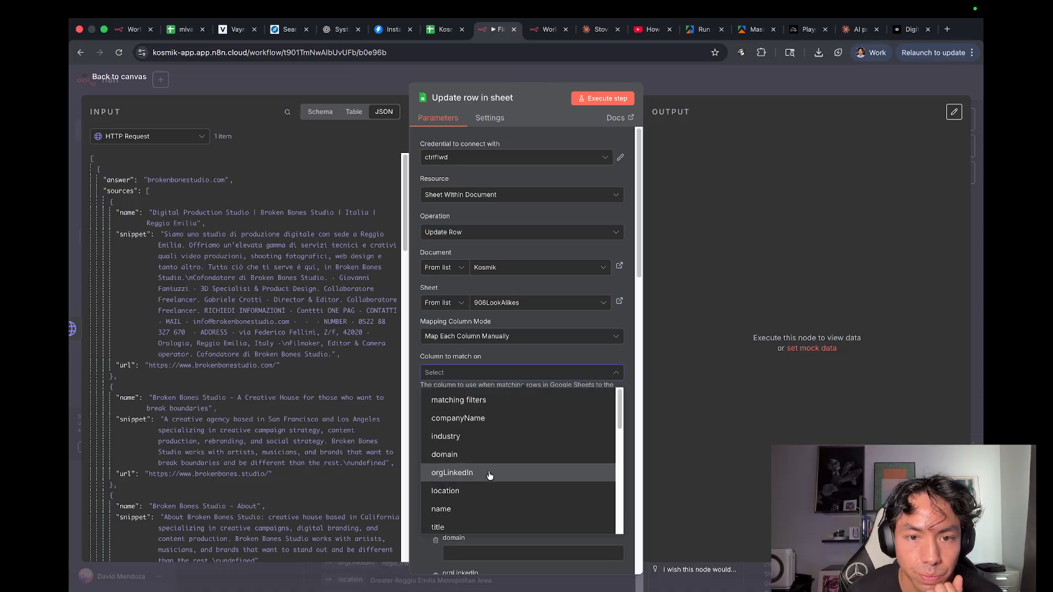
pyautogui.scroll(-10, 504, 427)
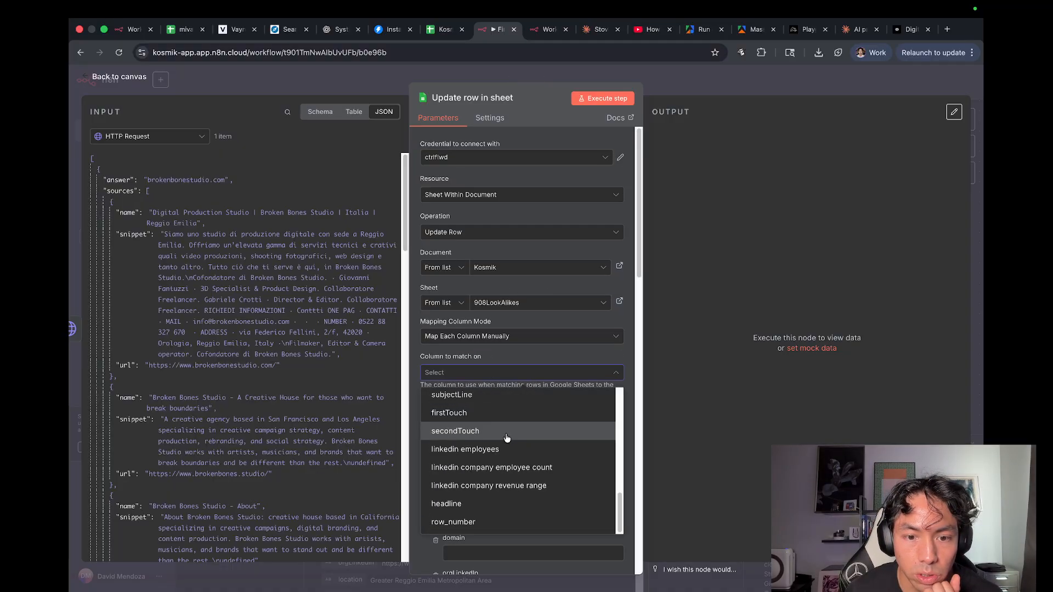
pyautogui.click(516, 518)
pyautogui.click(498, 447)
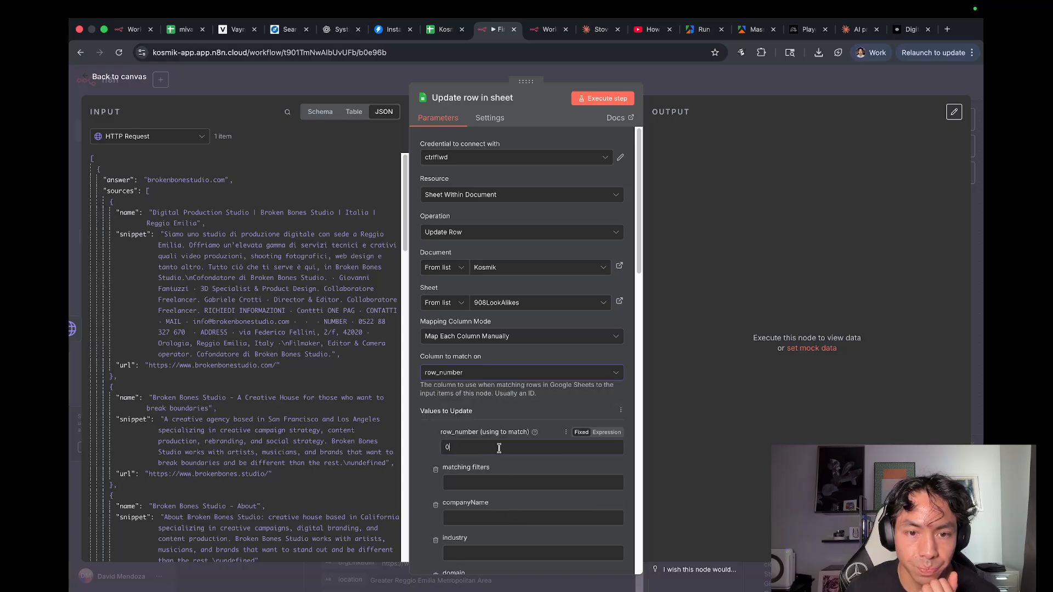
pyautogui.click(165, 136)
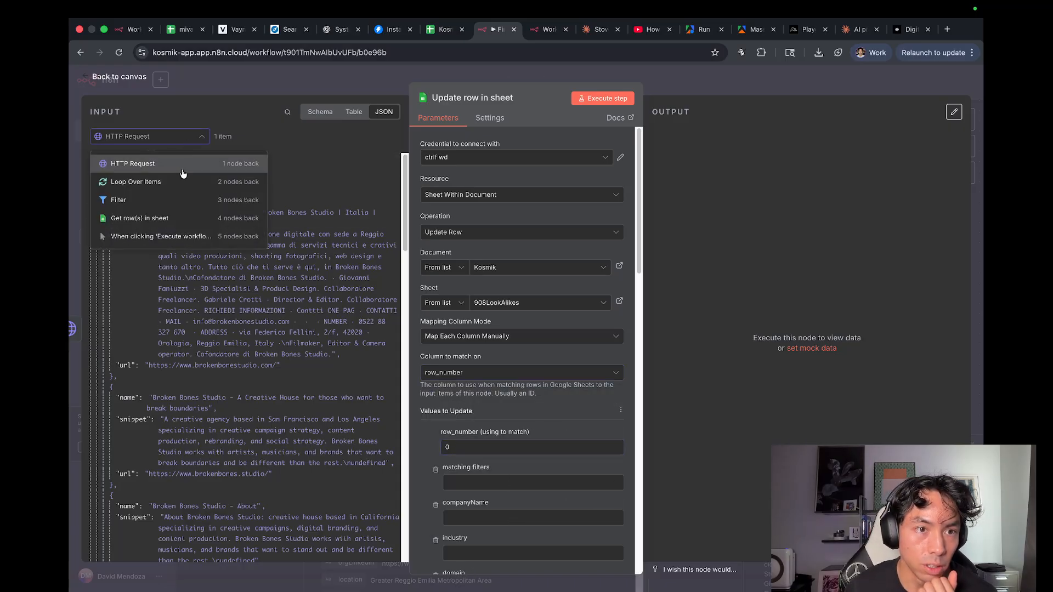
pyautogui.click(151, 180)
pyautogui.moveTo(132, 180); pyautogui.dragTo(532, 424)
pyautogui.click(532, 423)
# Map the domain column to the answer field from the HTTP Request output.
pyautogui.scroll(-5, 502, 444)
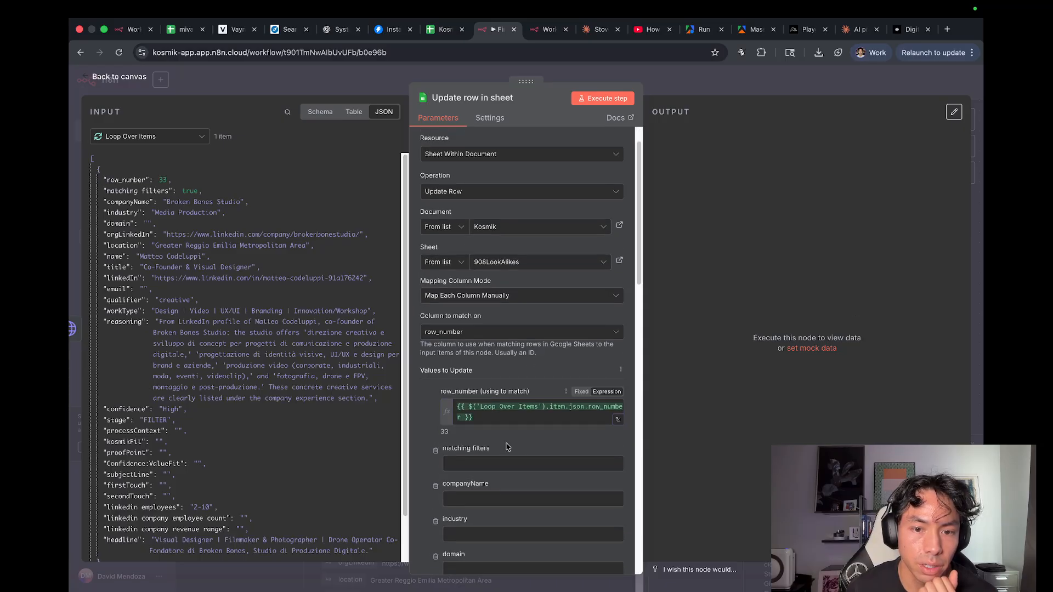
pyautogui.click(491, 433)
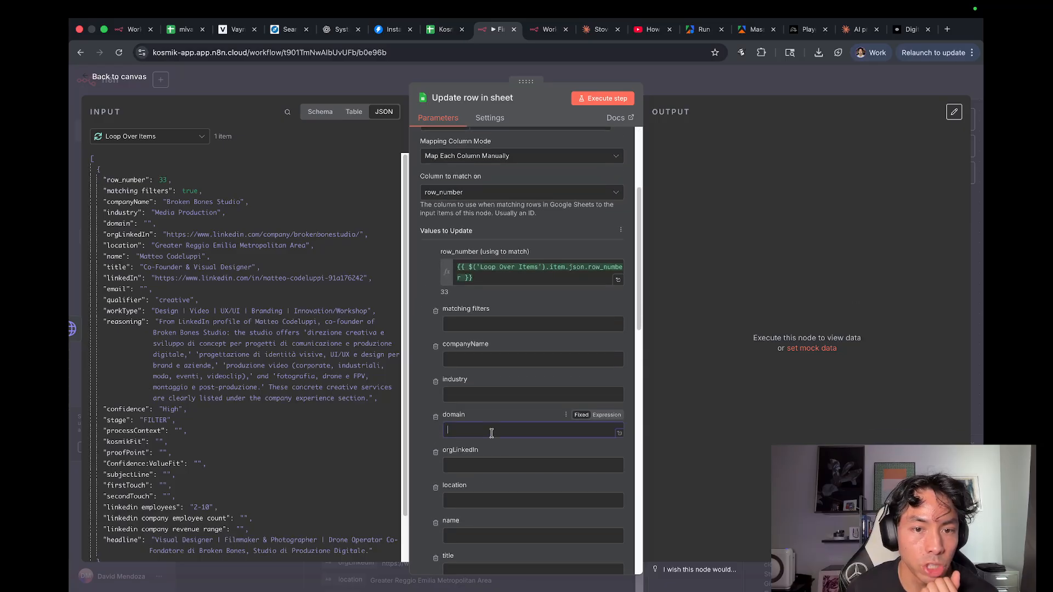
pyautogui.click(189, 134)
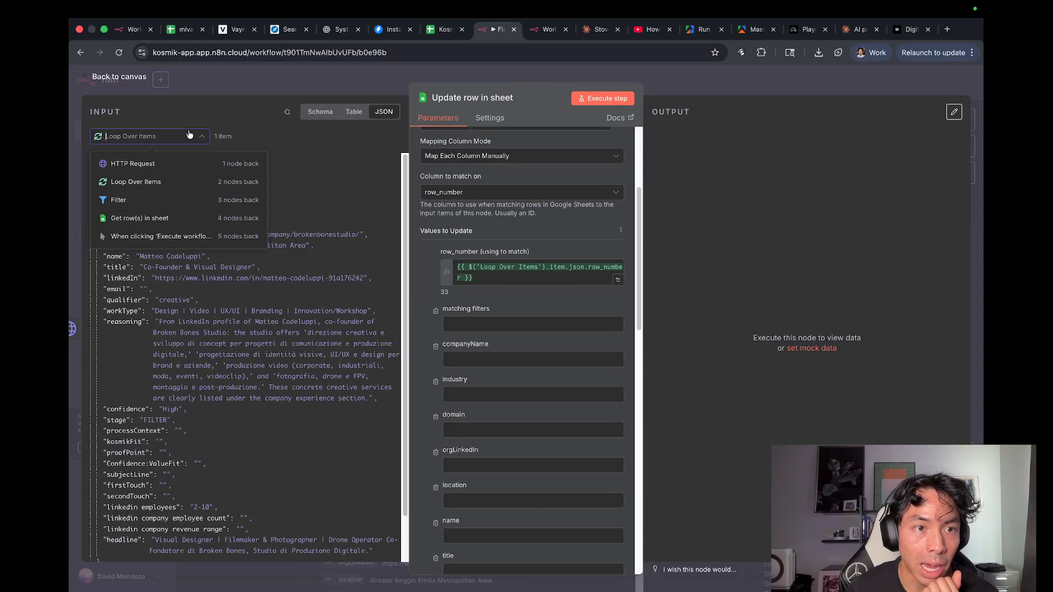
pyautogui.click(165, 163)
pyautogui.moveTo(118, 180); pyautogui.dragTo(483, 425)
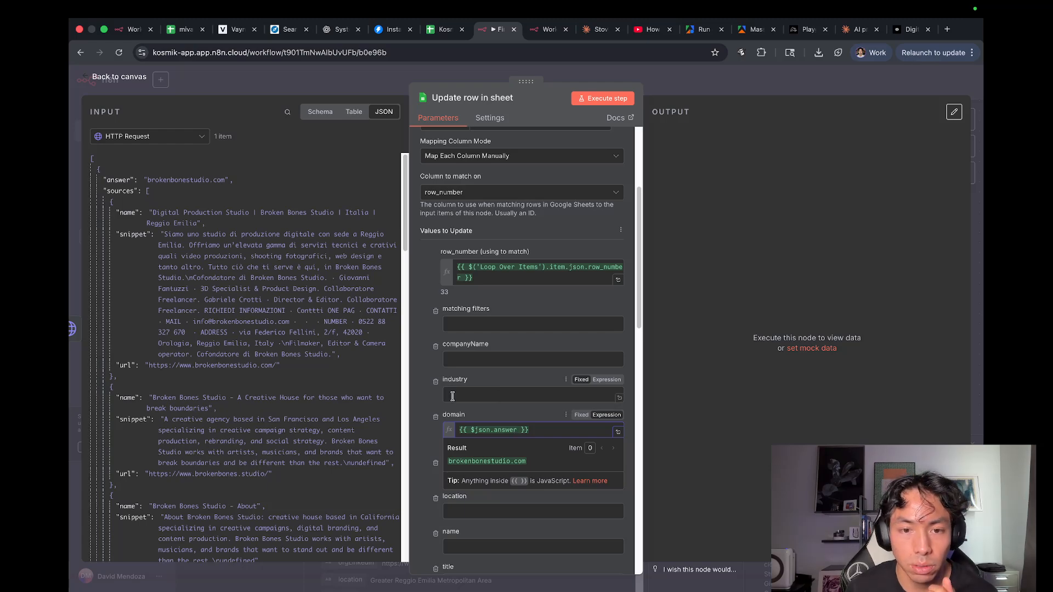
pyautogui.click(417, 392)
# Look over the remaining columns to update, close the Update row in sheet node, and save the workflow.
pyautogui.scroll(-1, 418, 392)
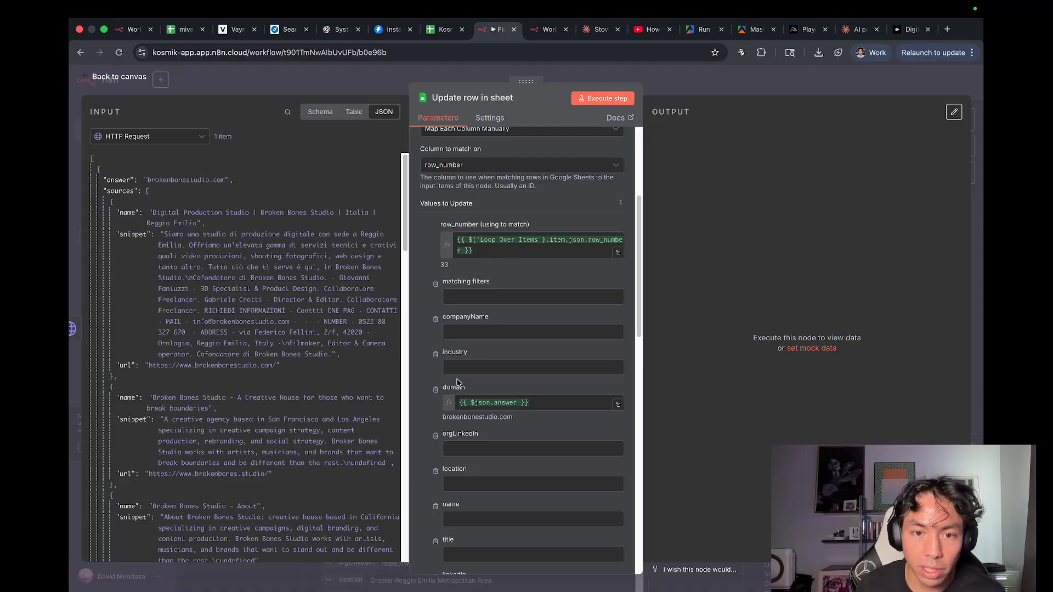
pyautogui.scroll(-3, 466, 384)
pyautogui.scroll(-2, 521, 310)
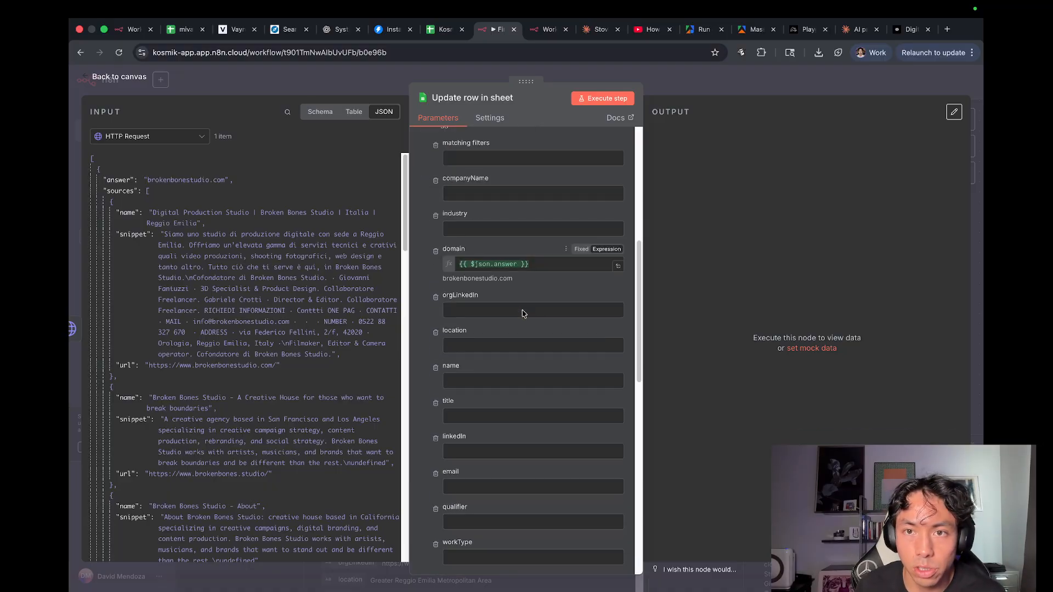
pyautogui.scroll(-4, 522, 313)
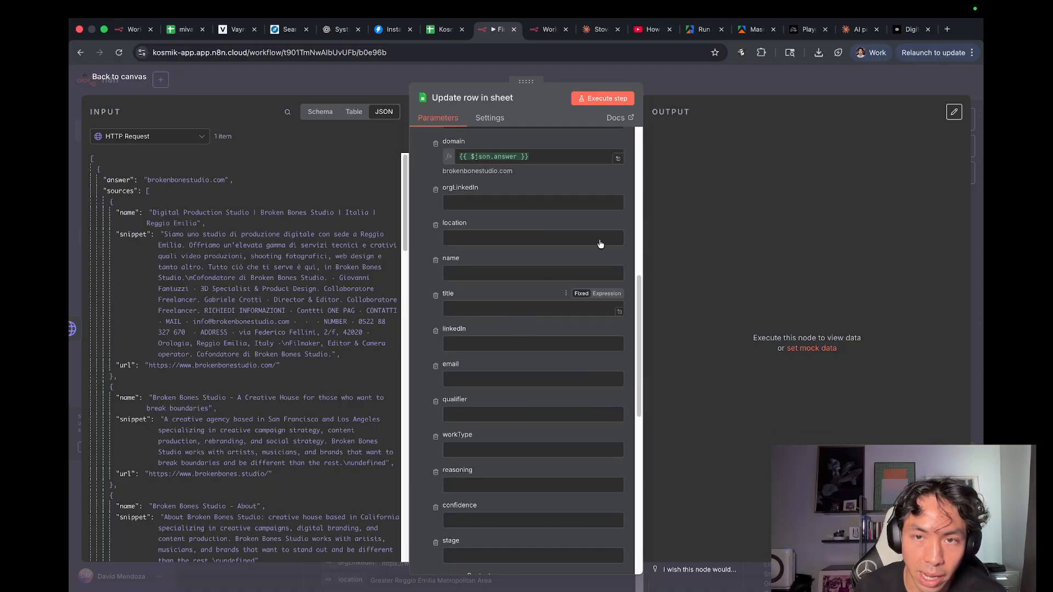
pyautogui.press('Escape')
pyautogui.press('super+s')
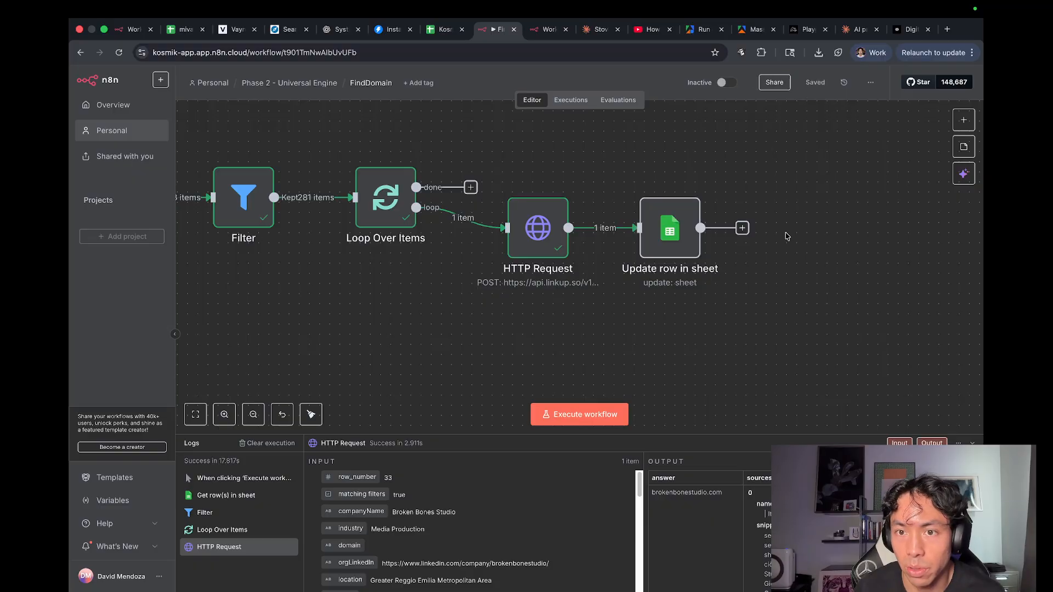
# Connect the Update row in sheet output back to the Loop Over Items input, save the workflow, and execute it.
pyautogui.press('1')
pyautogui.moveTo(761, 234); pyautogui.dragTo(502, 217)
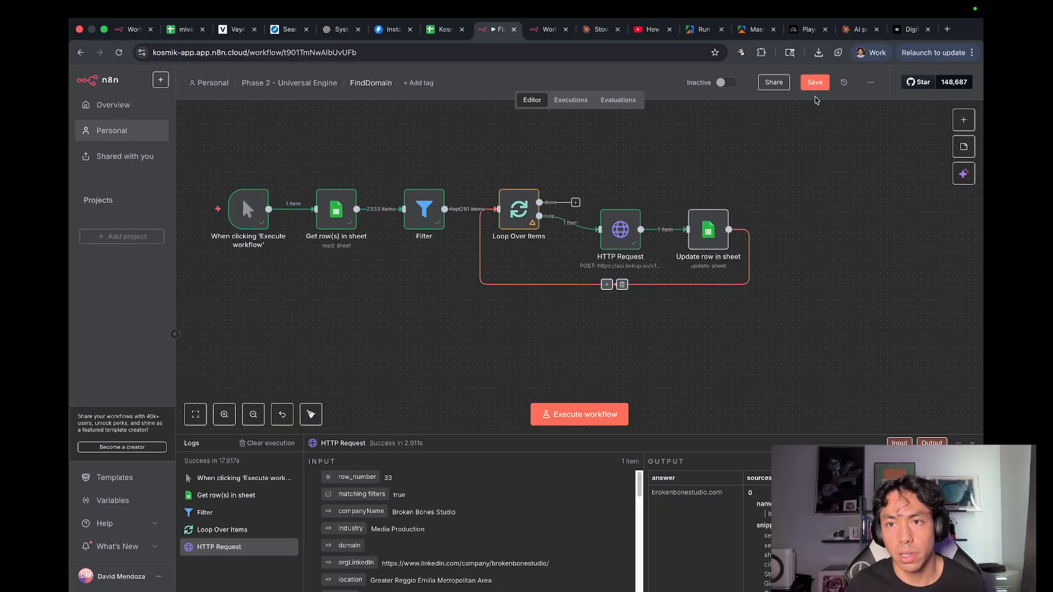
pyautogui.click(815, 82)
pyautogui.click(603, 414)
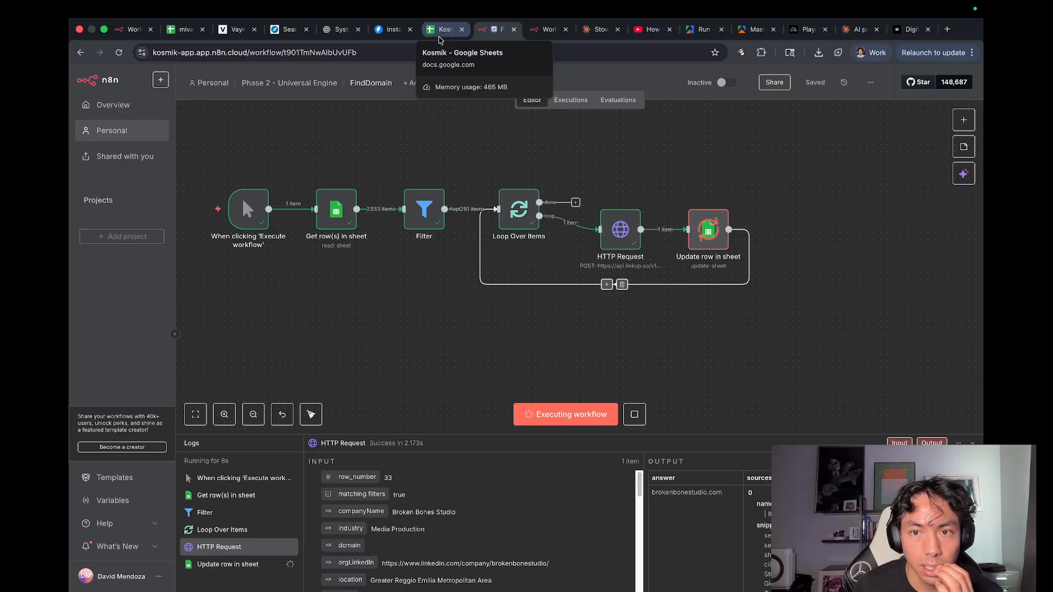
# Switch to the Kosmik spreadsheet, reload it, and check the domain cells of the first filtered rows.
pyautogui.click(438, 39)
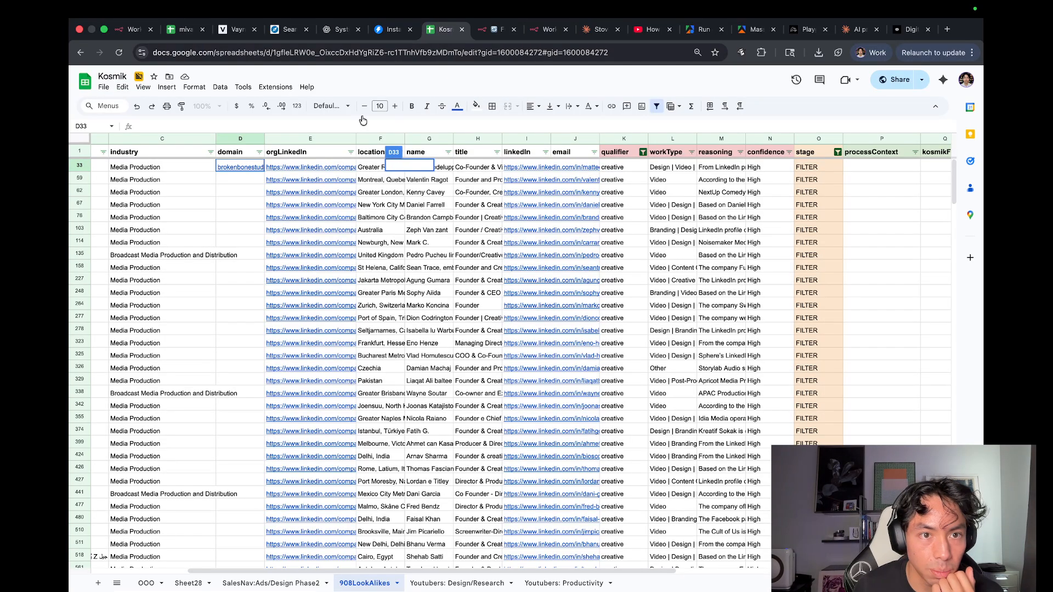
pyautogui.click(254, 177)
pyautogui.click(250, 172)
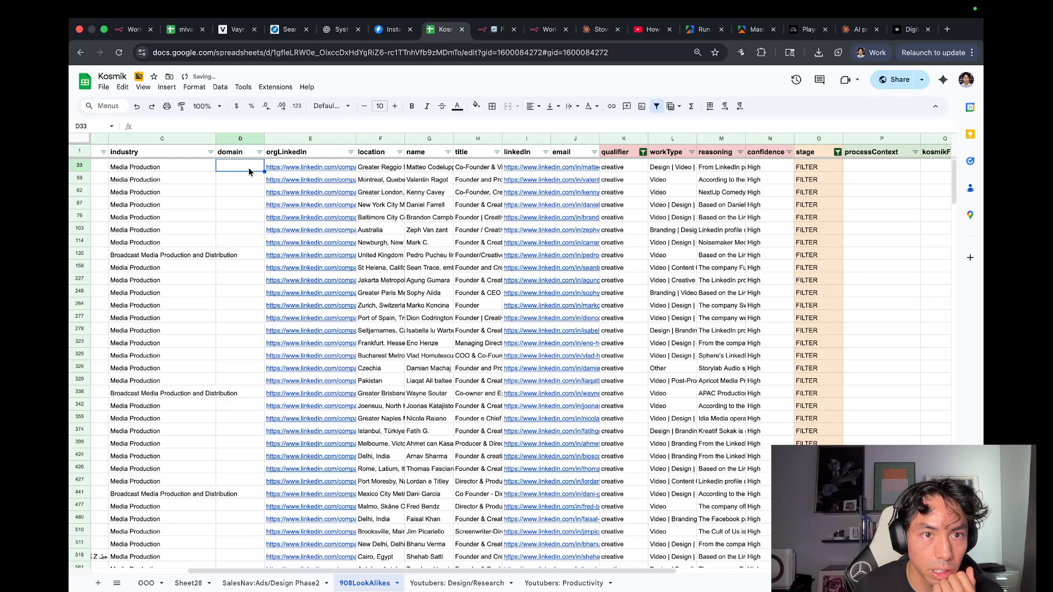
pyautogui.click(119, 52)
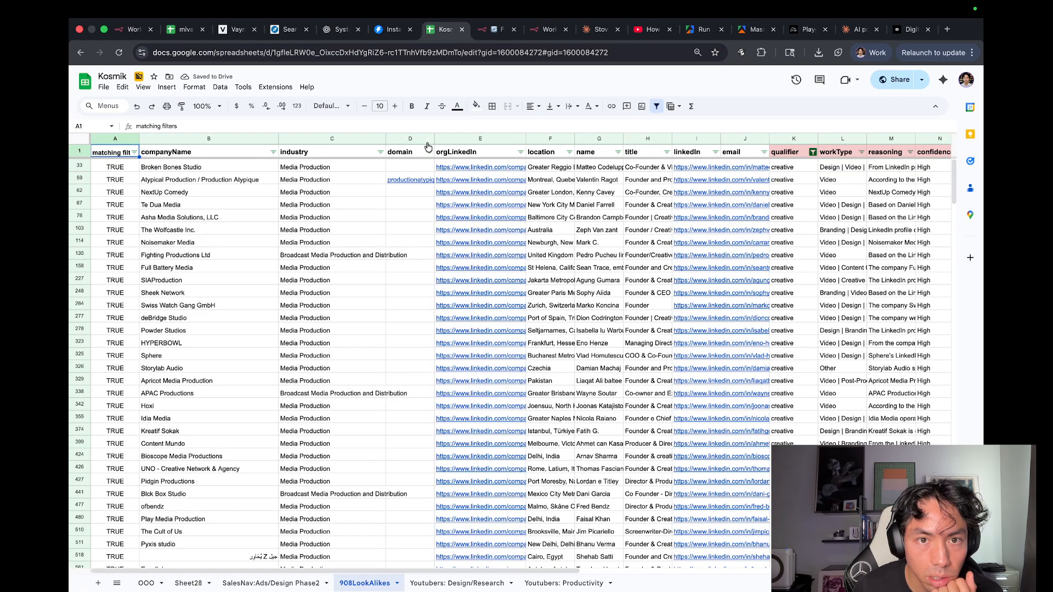
pyautogui.doubleClick(420, 165)
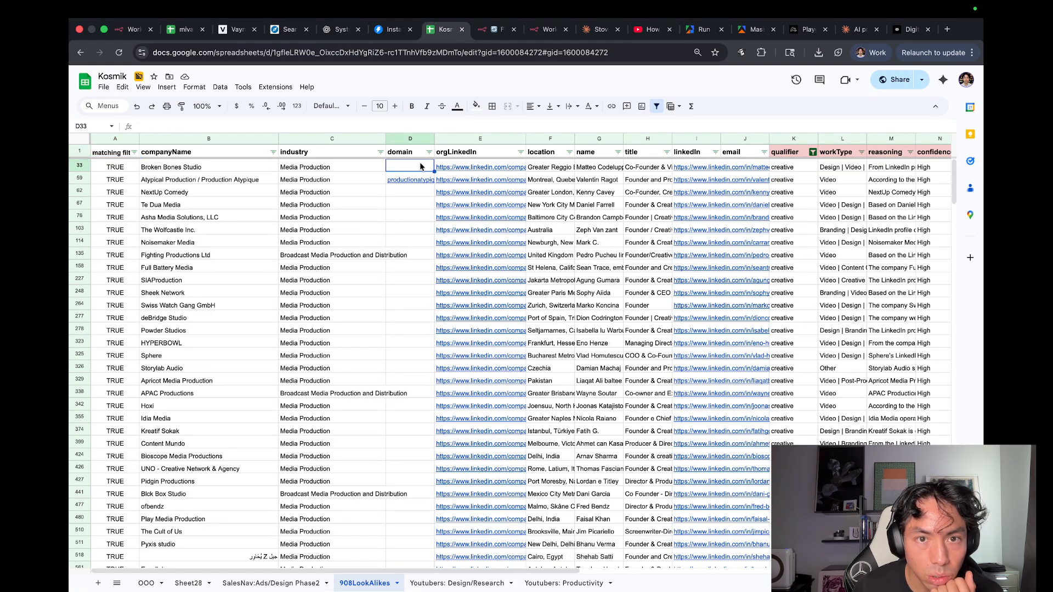
# Copy the Broken Bones Studio website address and paste it into the company's domain cell in the Kosmik spreadsheet.
pyautogui.click(910, 29)
pyautogui.click(378, 55)
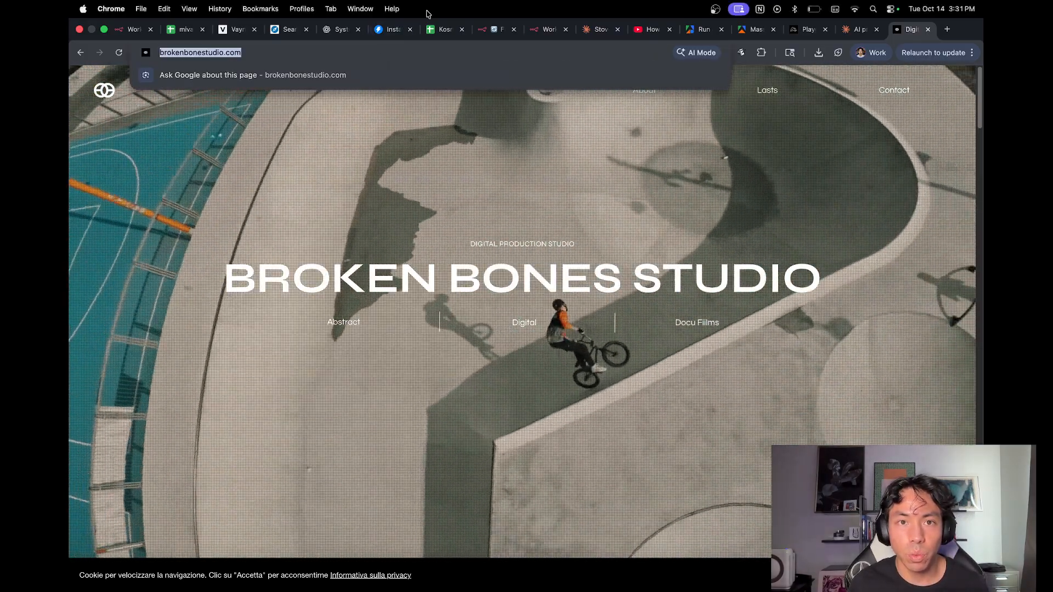
pyautogui.click(441, 29)
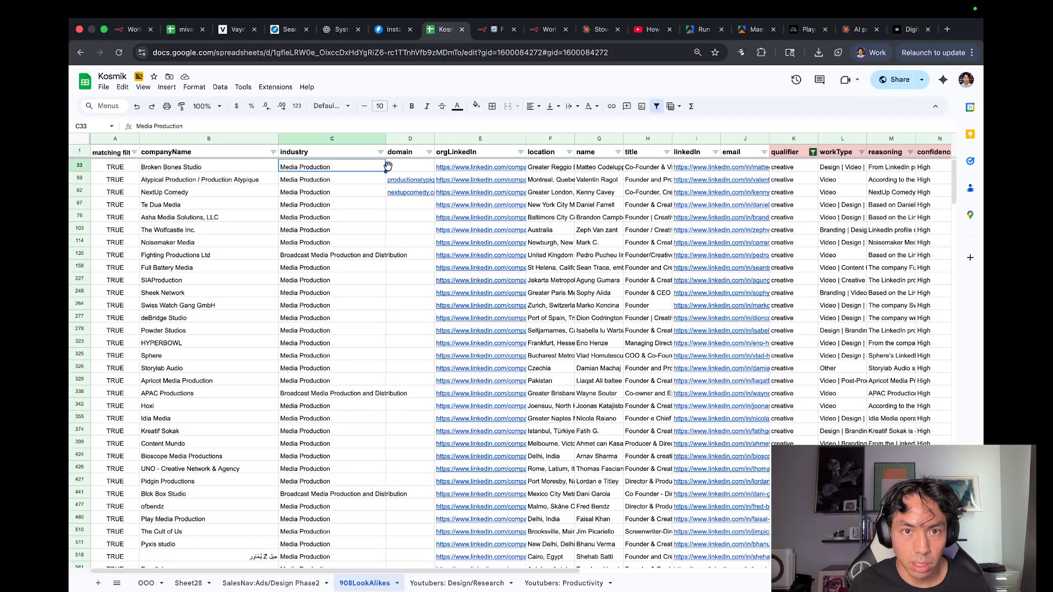
pyautogui.press('Escape')
pyautogui.hotkey('ctrl', 'v')
pyautogui.click(410, 228)
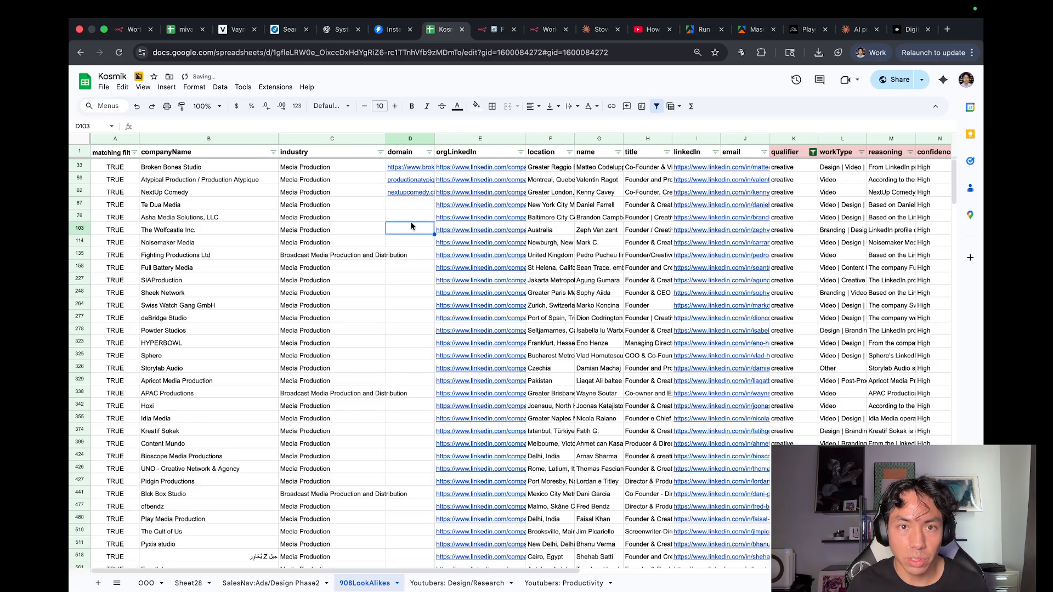
pyautogui.doubleClick(426, 169)
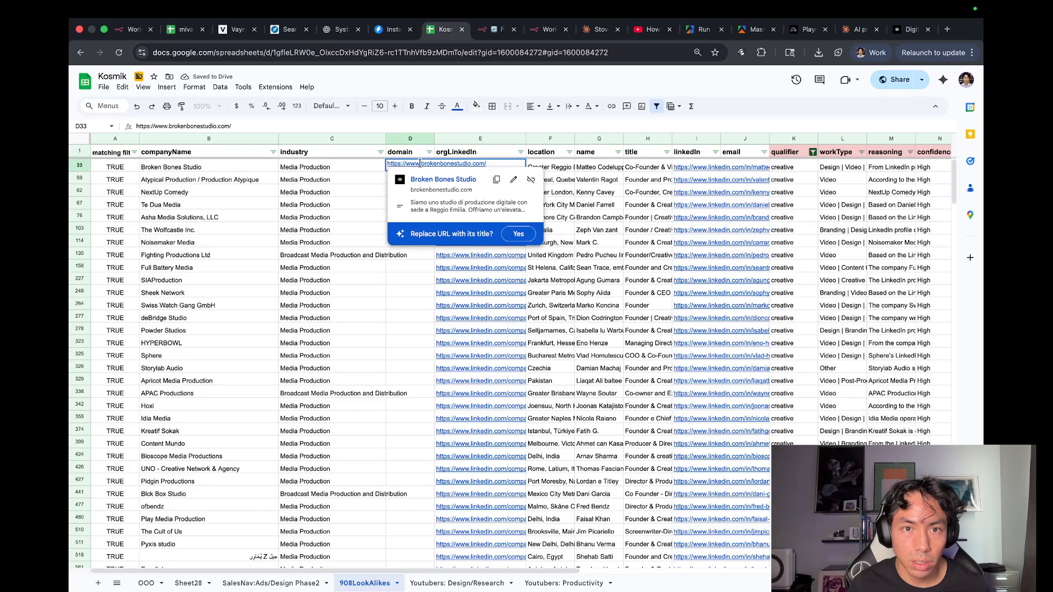
pyautogui.moveTo(422, 162); pyautogui.dragTo(384, 163)
pyautogui.press('BackSpace')
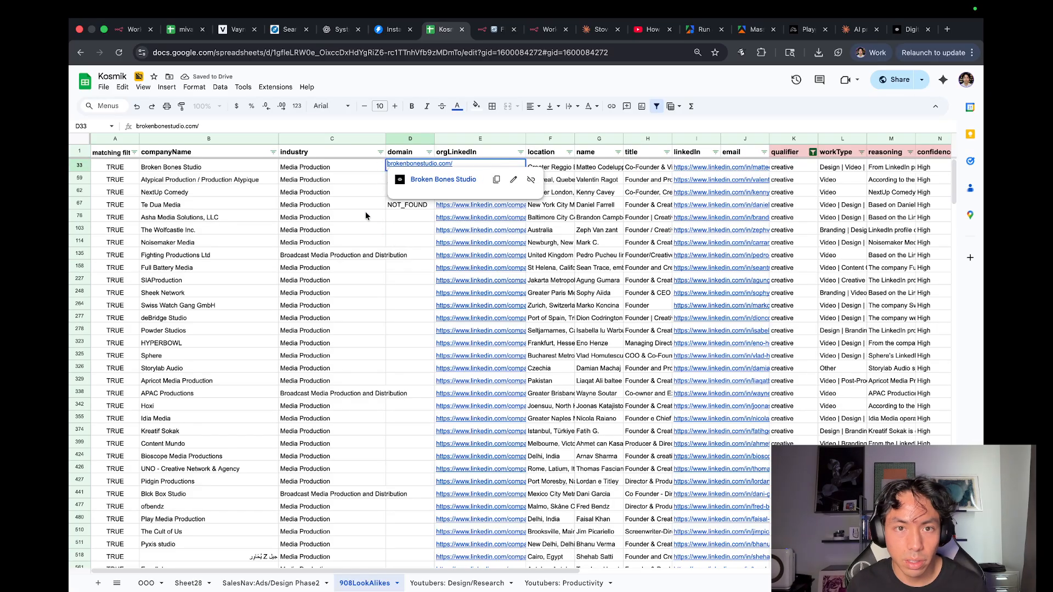
pyautogui.click(374, 216)
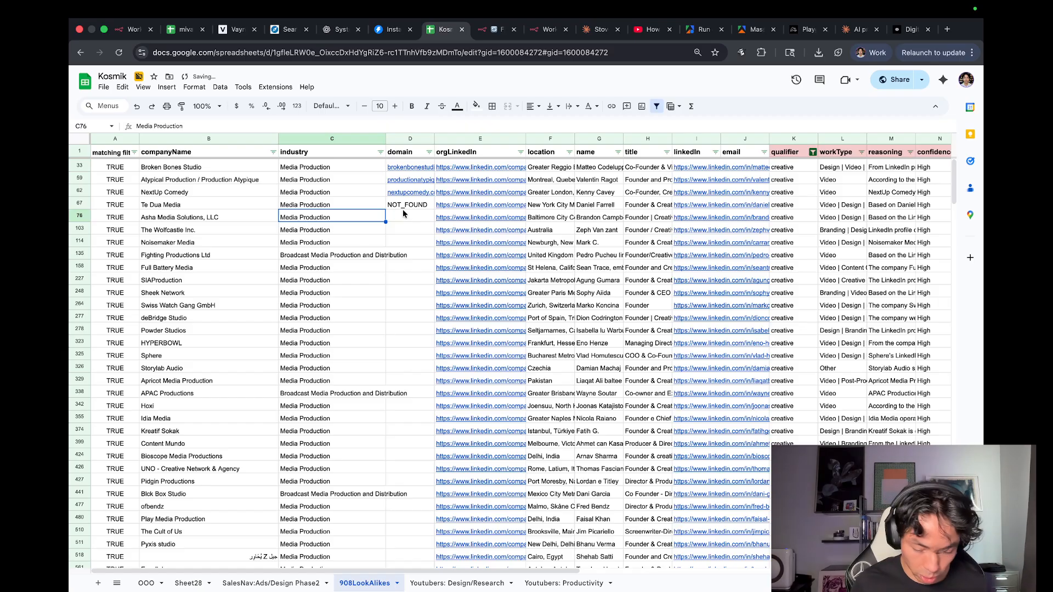
# Enlarge the spreadsheet display and widen the domain column so the full domains are readable.
pyautogui.press('super+equal')
pyautogui.press('super+equal')
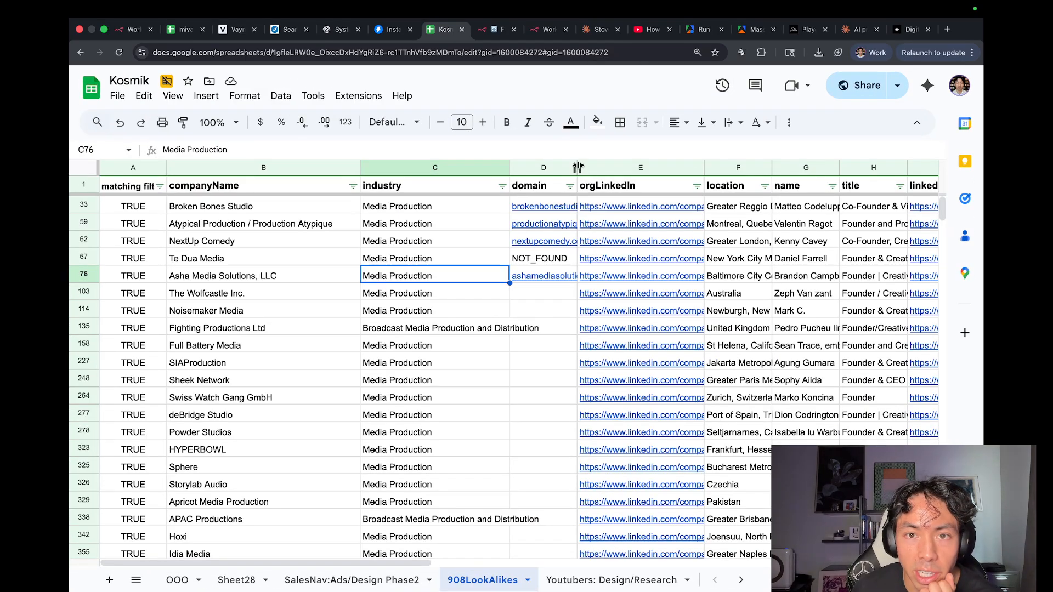
pyautogui.moveTo(577, 168); pyautogui.dragTo(649, 170)
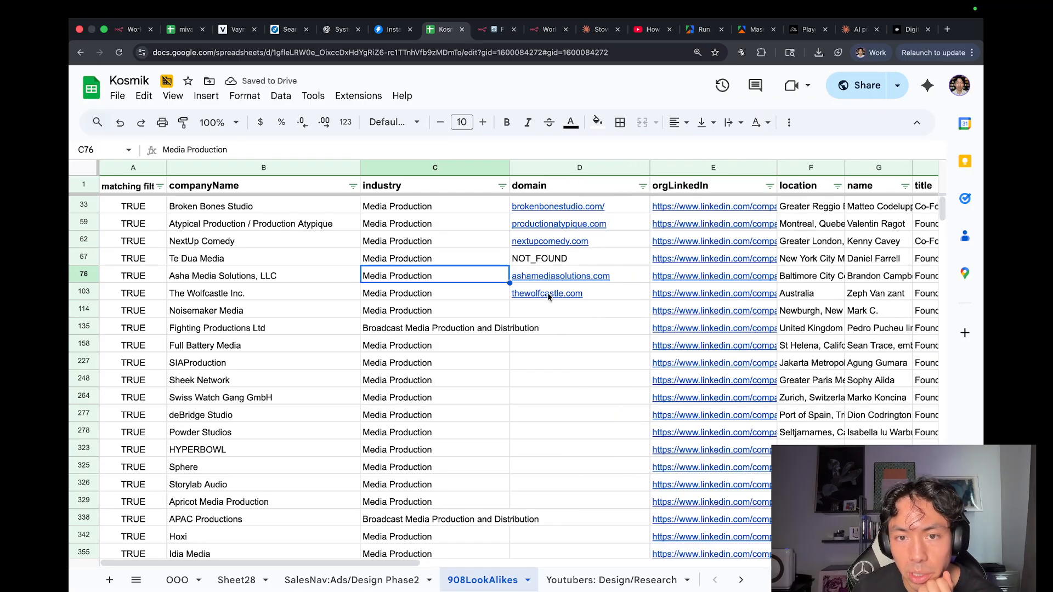
pyautogui.moveTo(549, 298)
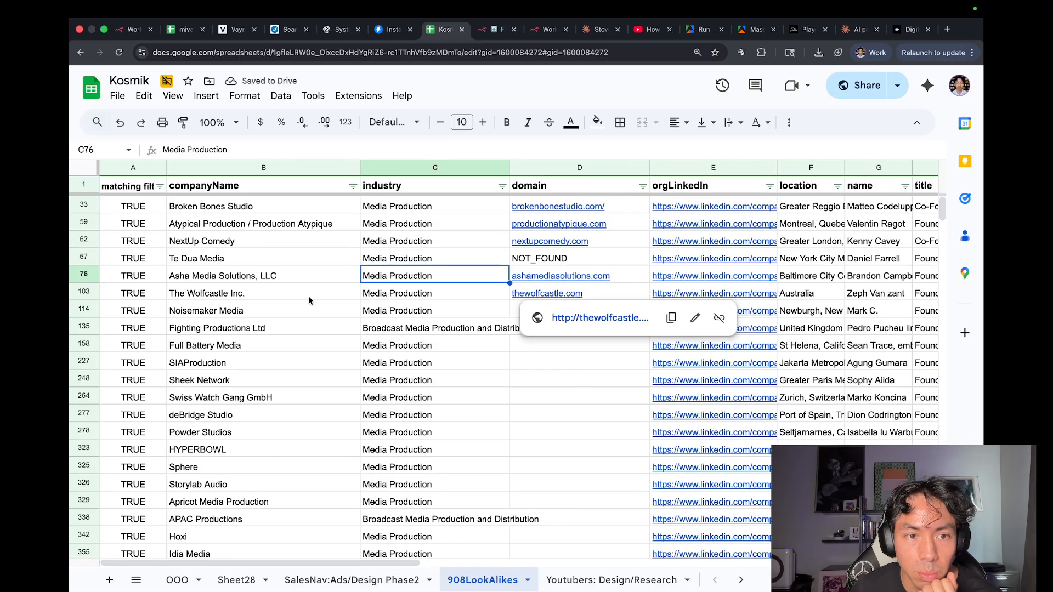
pyautogui.moveTo(541, 214)
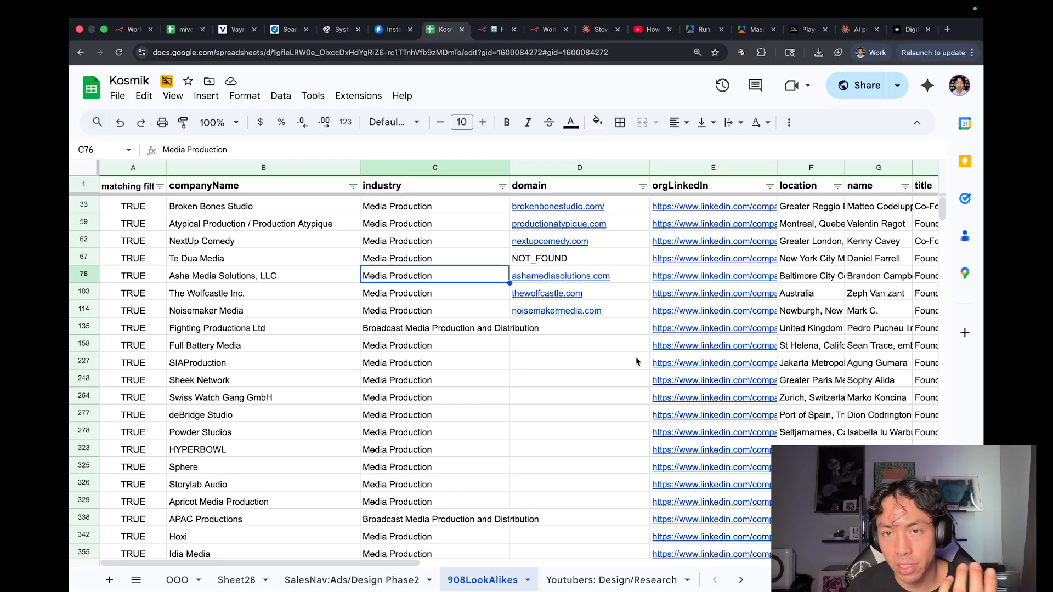
# Compare the 908LookAlikes campaign analytics in Instantly with the domain column's progress in the Kosmik spreadsheet.
pyautogui.click(385, 33)
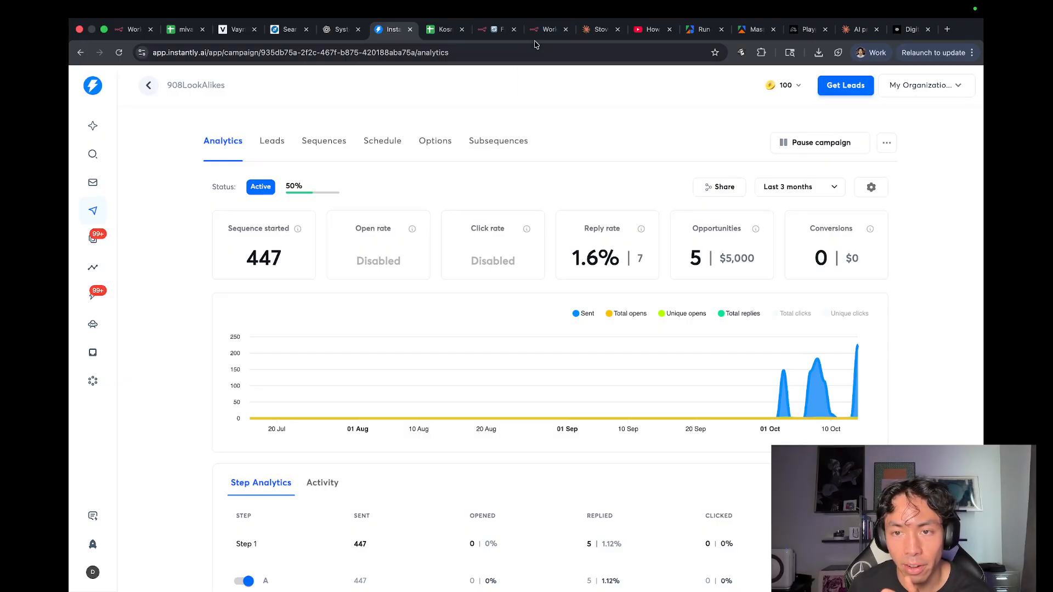
pyautogui.click(444, 29)
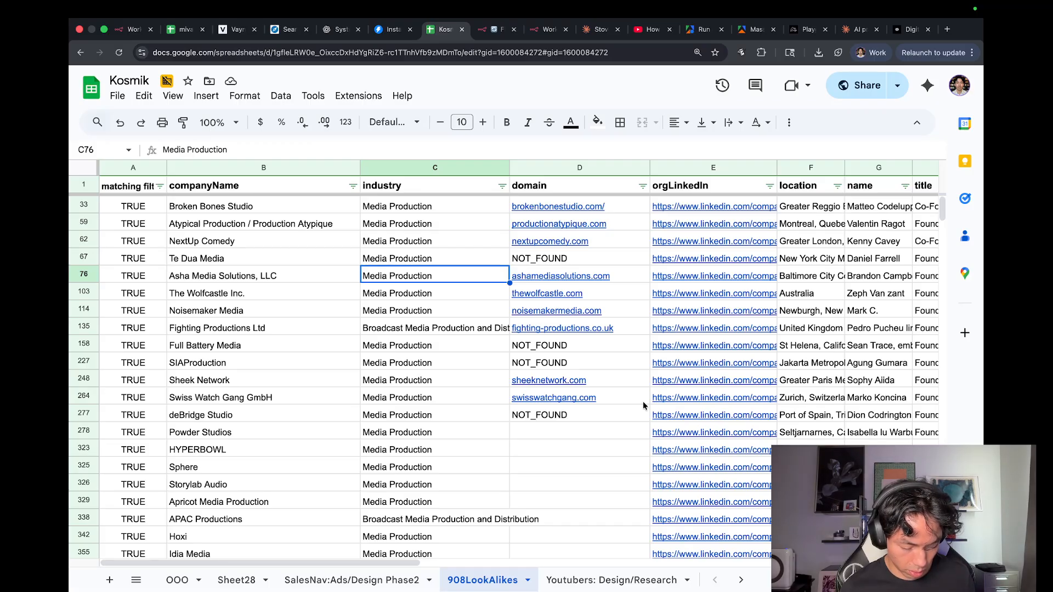
pyautogui.click(384, 32)
pyautogui.click(439, 30)
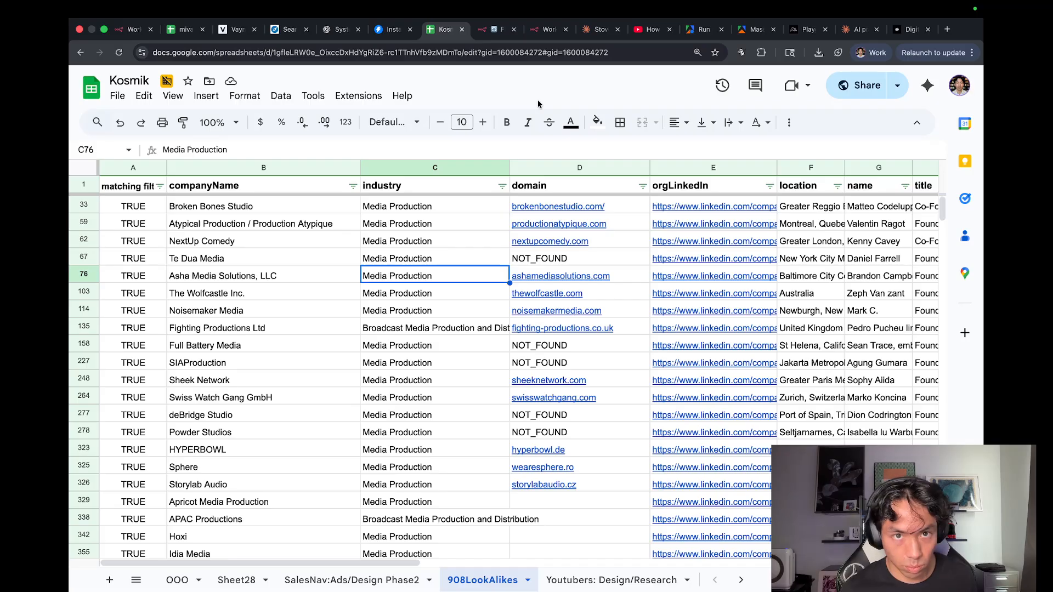
pyautogui.click(391, 33)
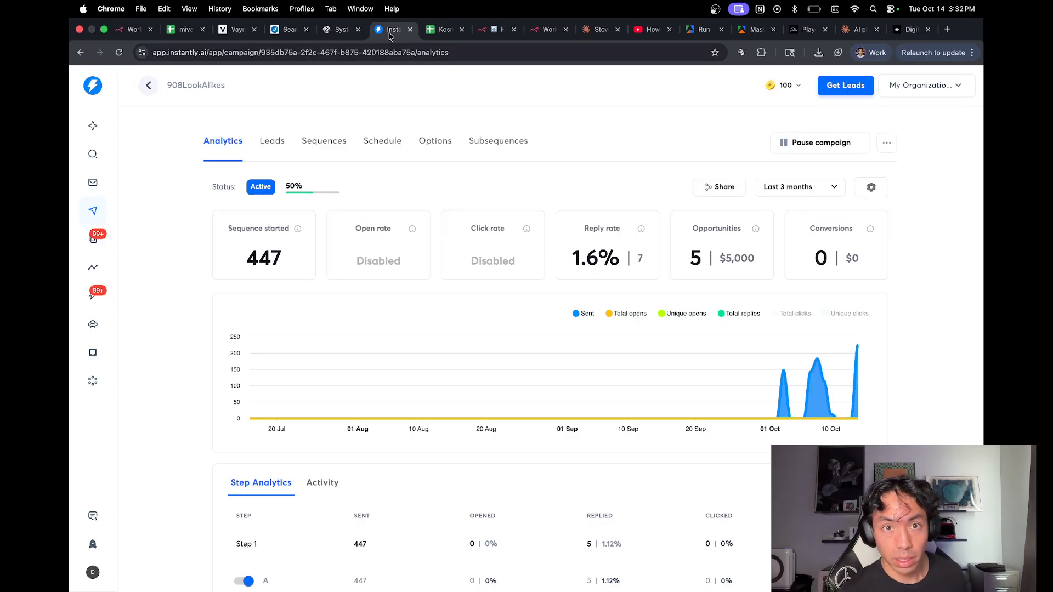
# Review the domain column down the rows of the Kosmik spreadsheet, and switch to the FindDomain workflow in n8n to check its execution.
pyautogui.click(441, 30)
pyautogui.scroll(-5, 677, 430)
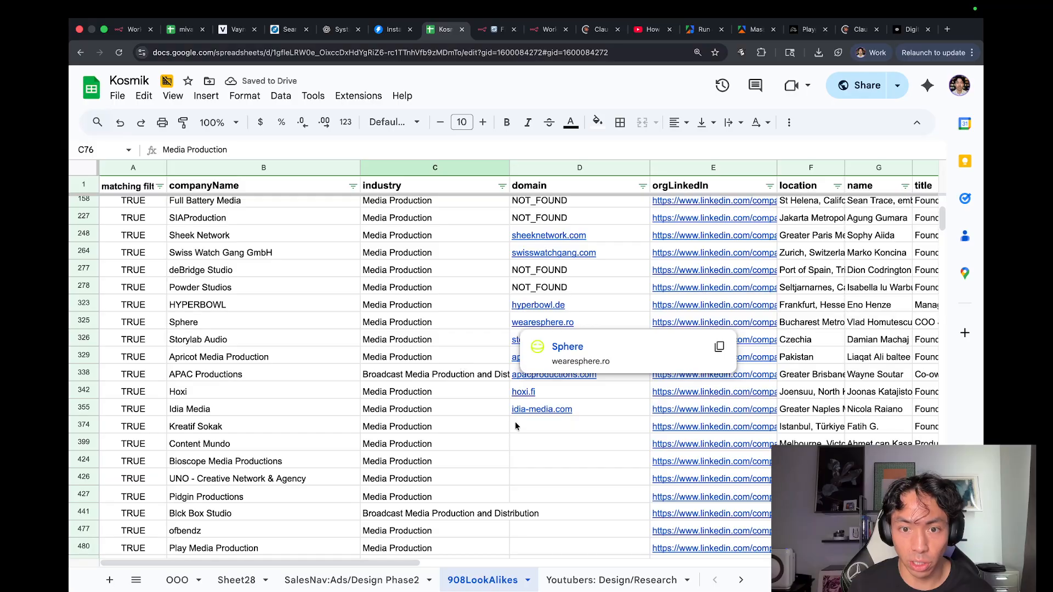
pyautogui.click(497, 427)
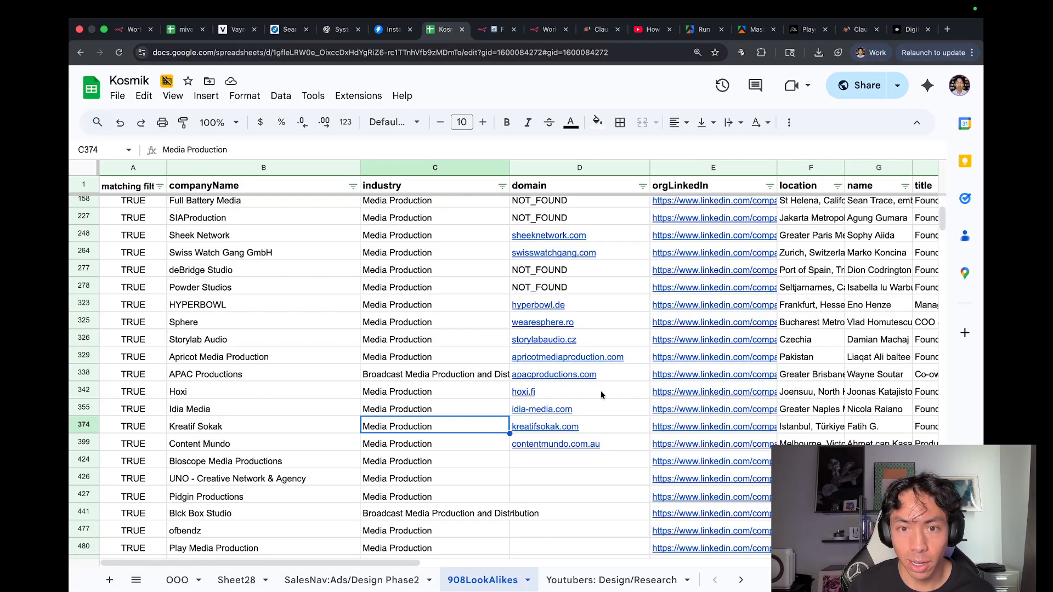
pyautogui.scroll(5, 603, 394)
pyautogui.scroll(-1, 606, 399)
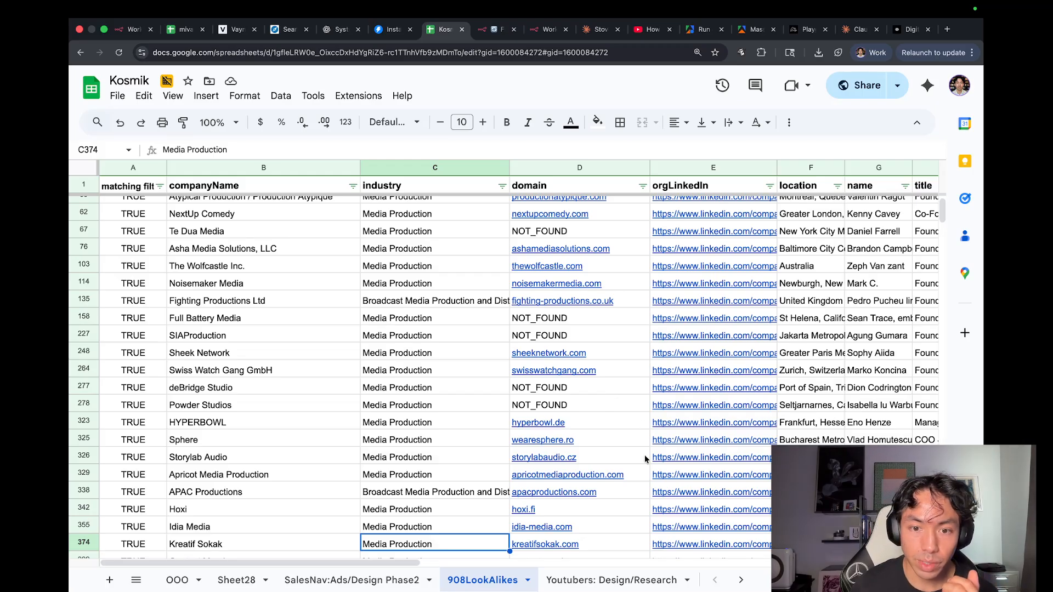
pyautogui.scroll(-1, 640, 410)
pyautogui.scroll(-1, 640, 410)
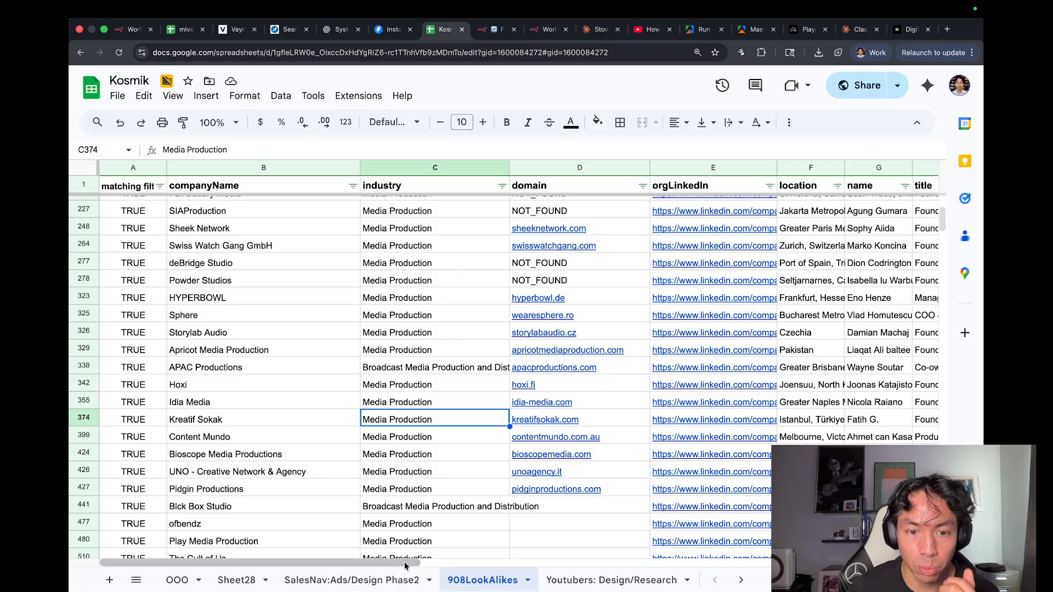
pyautogui.moveTo(407, 563); pyautogui.dragTo(374, 558)
pyautogui.scroll(1, 520, 525)
pyautogui.scroll(-3, 520, 524)
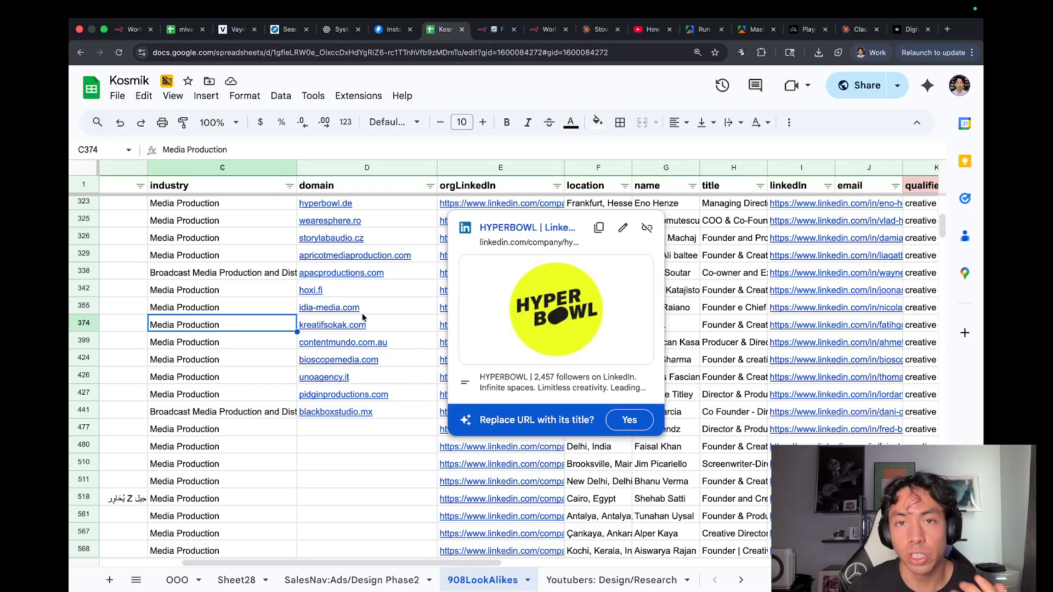
pyautogui.moveTo(363, 321)
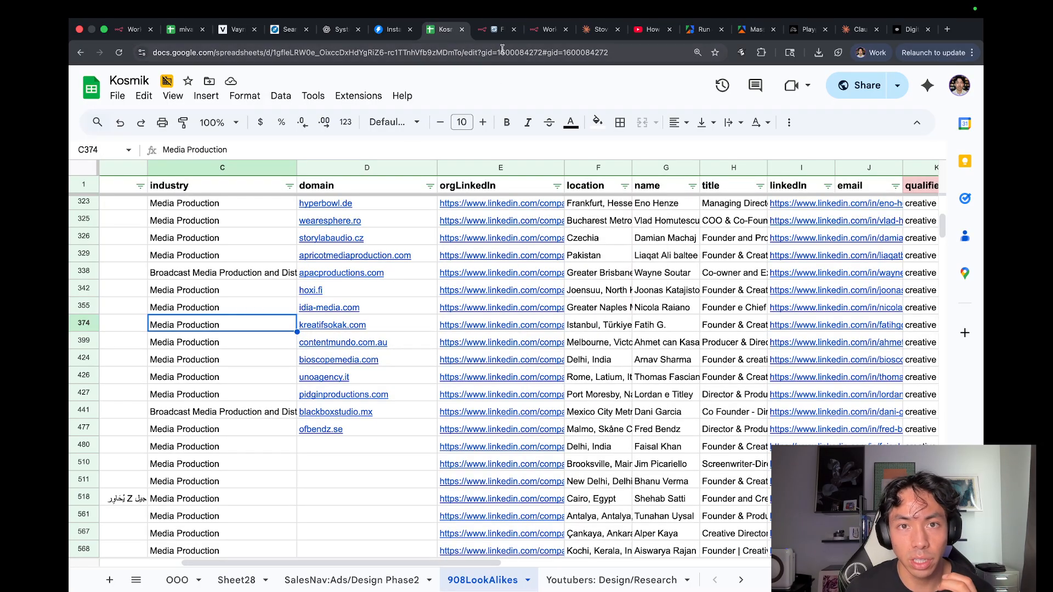
pyautogui.click(500, 30)
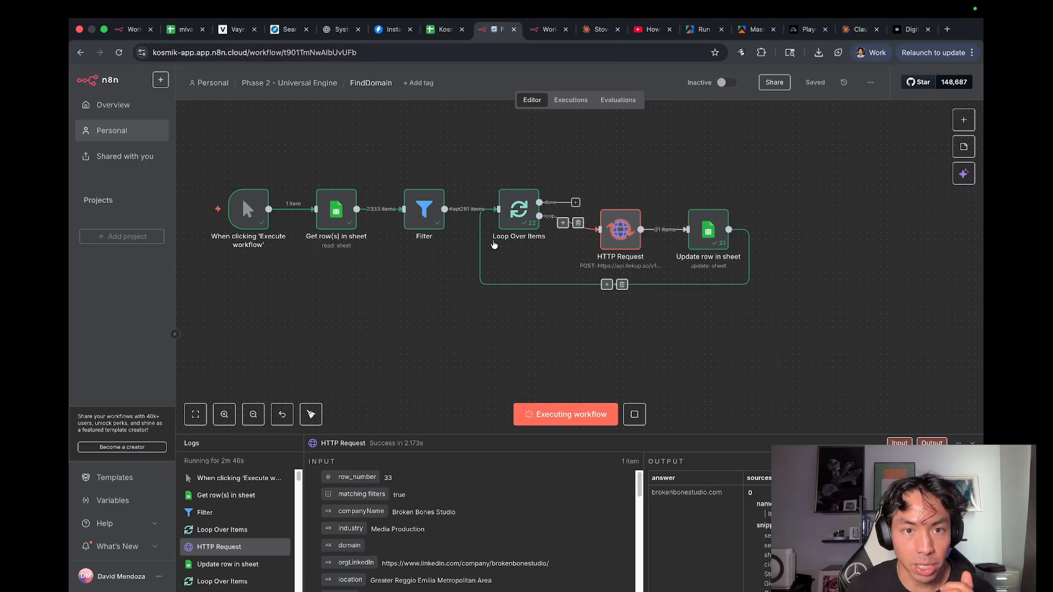